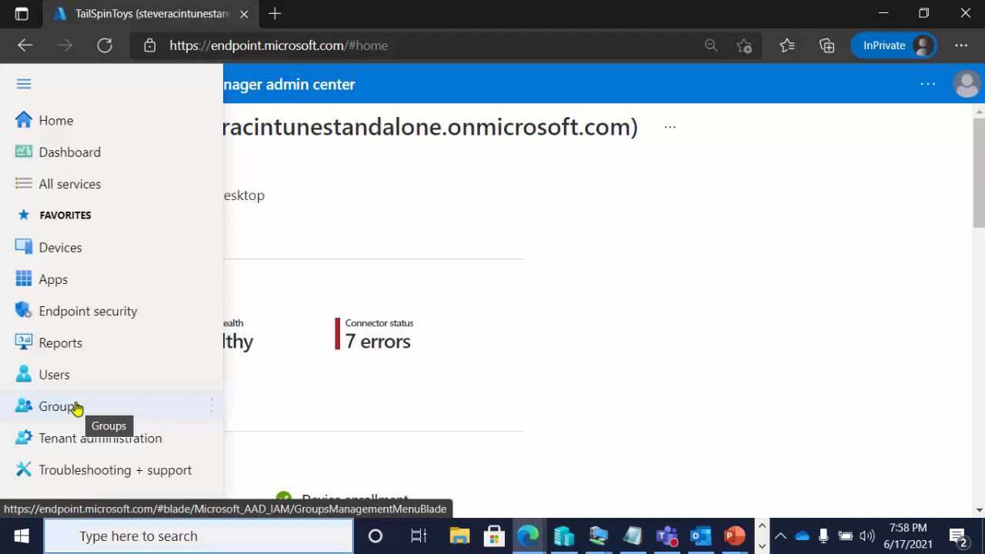
Start a new group of type Security and name it Zfdadfadsf
click(77, 408)
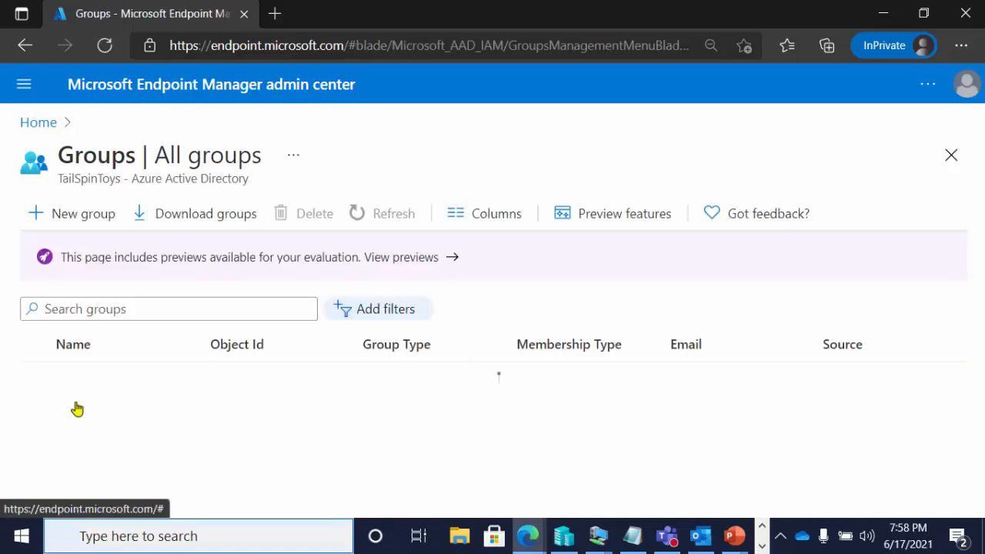
click(79, 216)
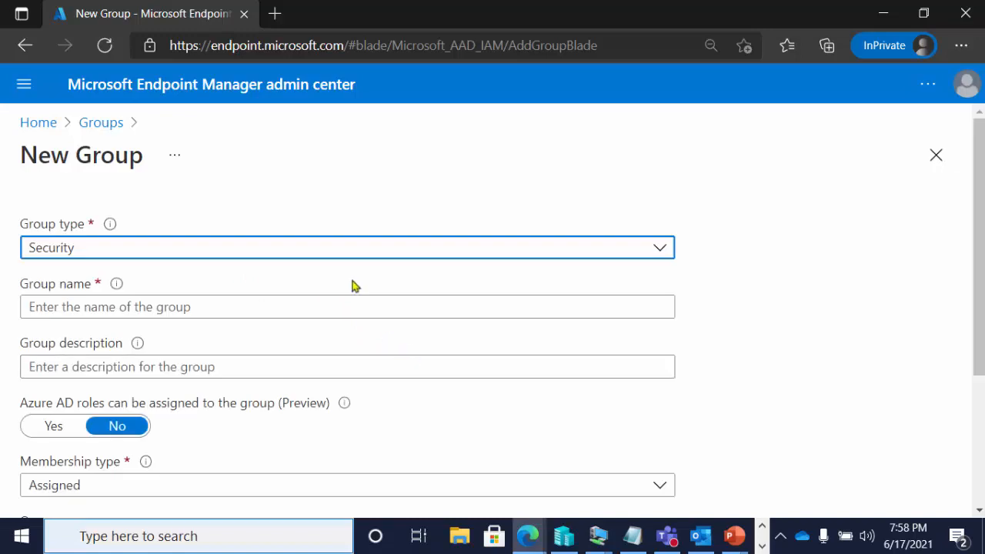
click(339, 262)
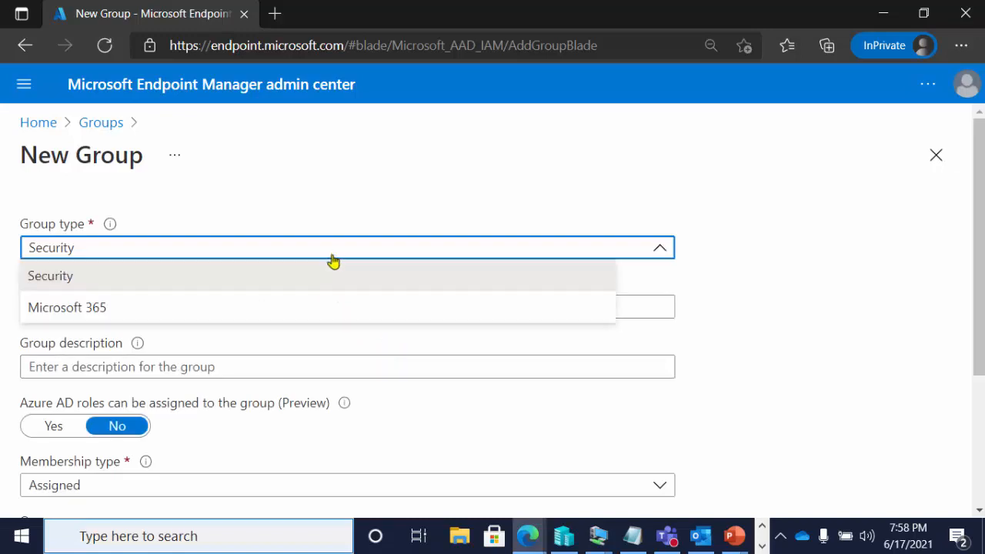
click(323, 279)
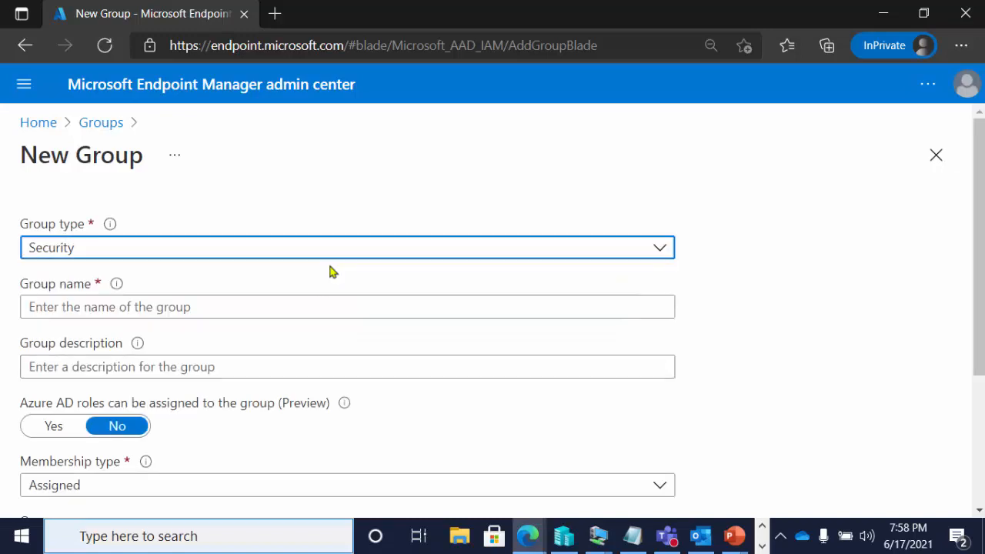
click(340, 306)
text(Zfdadfadsf)
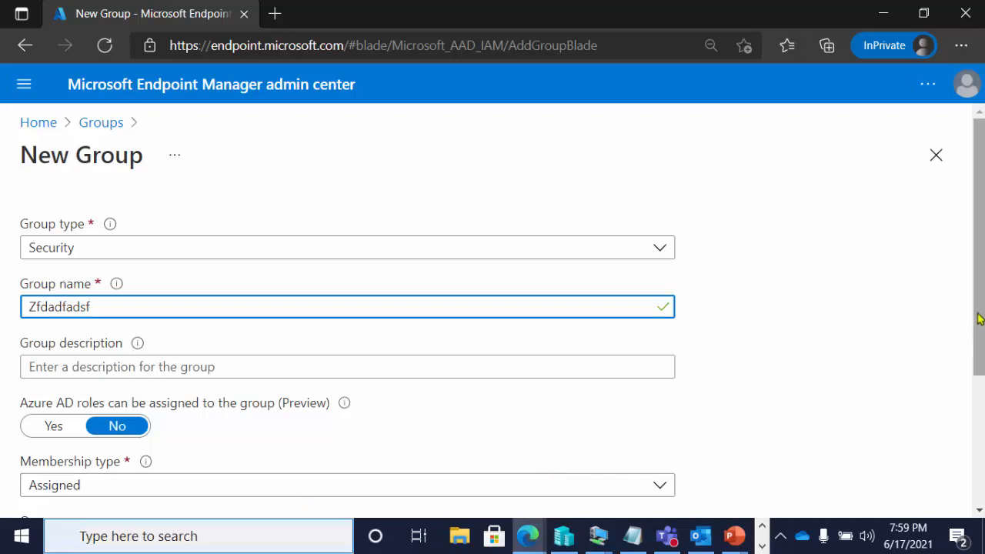
Set the new group's membership type to Dynamic Device
scroll(977, 321, down, 1)
scroll(978, 320, down, 2)
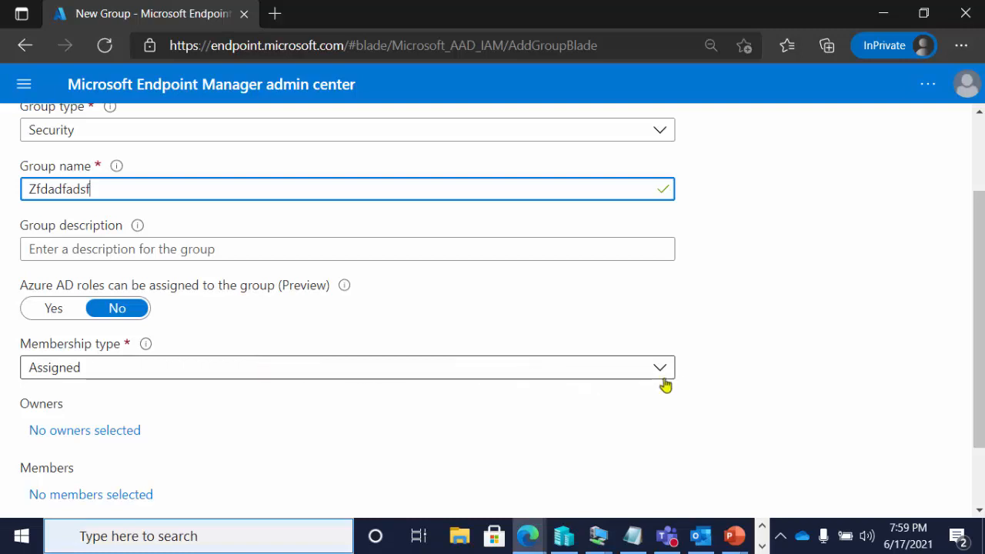
scroll(976, 339, down, 1)
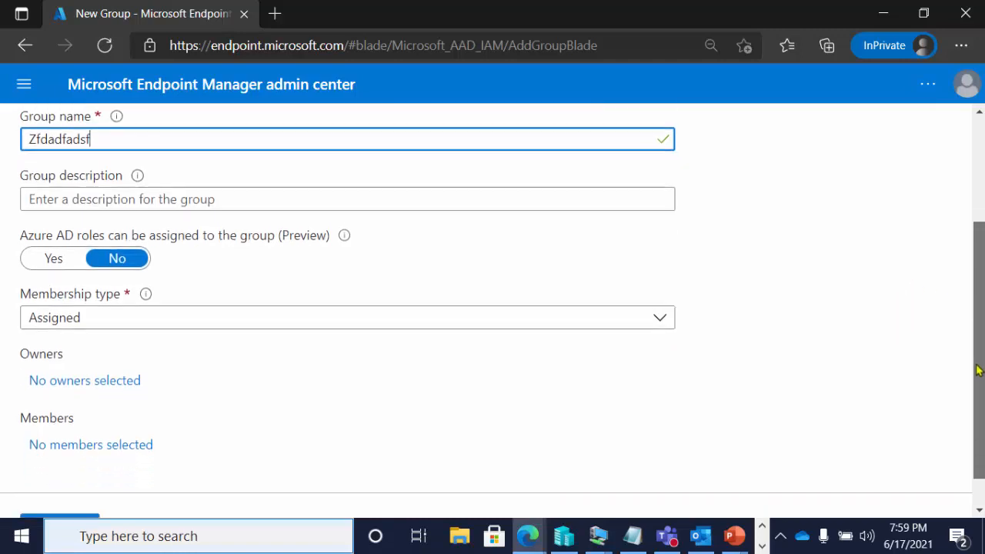
click(663, 295)
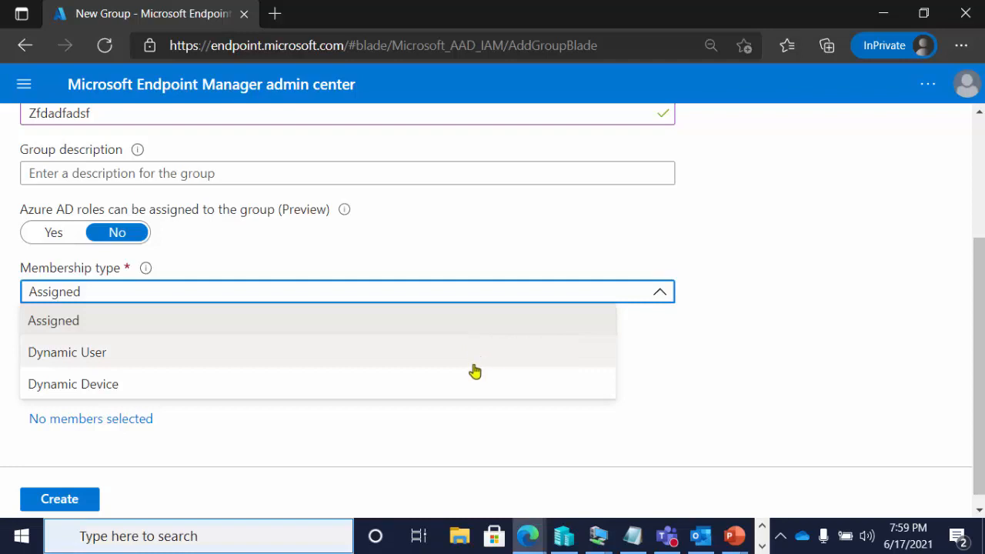
click(472, 389)
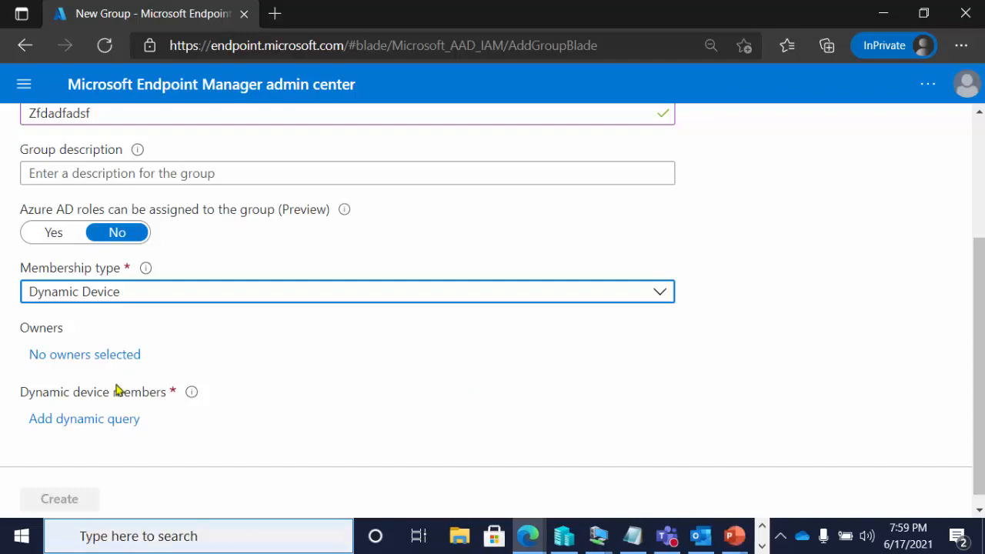
Open the dynamic query rules for the group's device members and look through the properties available for an expression
click(99, 423)
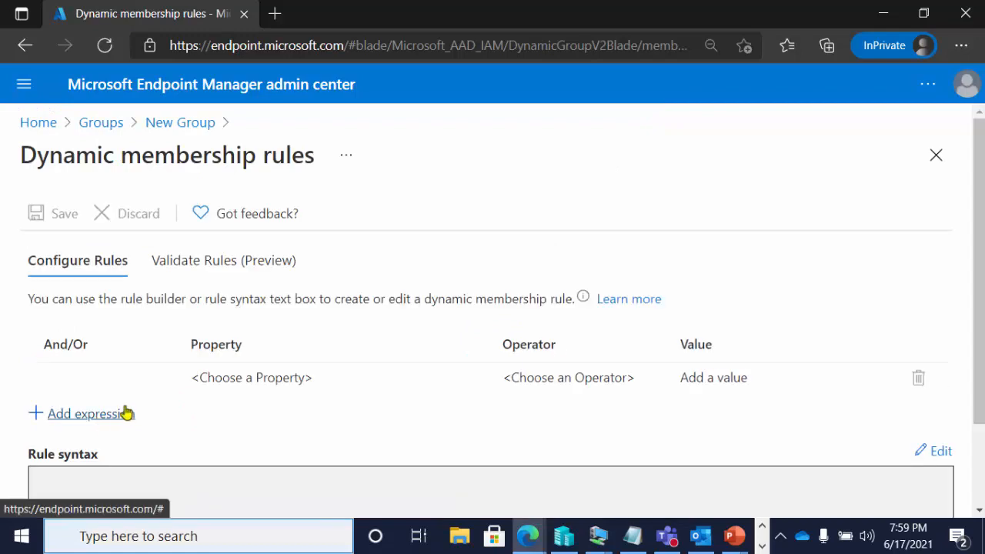
click(242, 383)
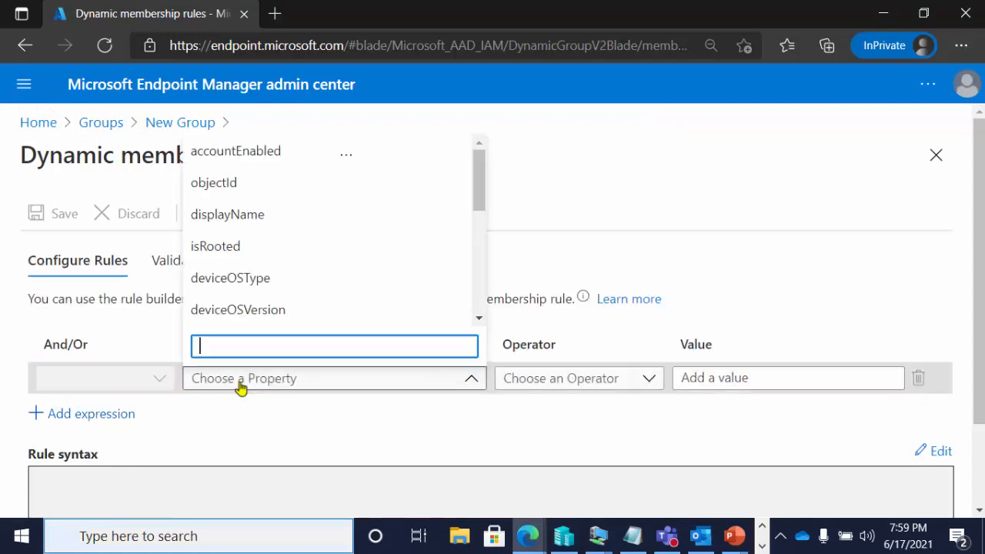
mouse_move(482, 187)
mouse_down()
mouse_move(488, 347)
mouse_move(499, 231)
mouse_move(479, 182)
mouse_up()
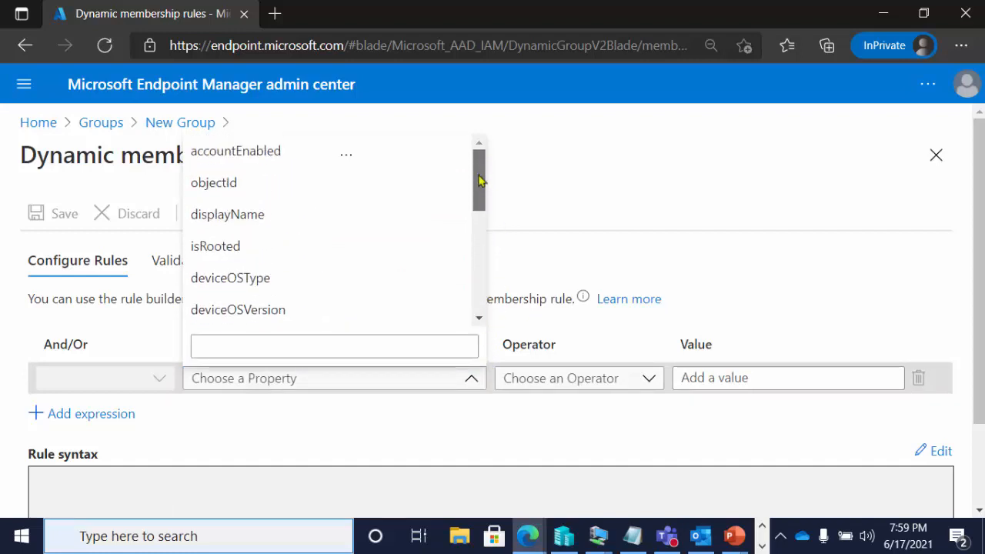
click(173, 485)
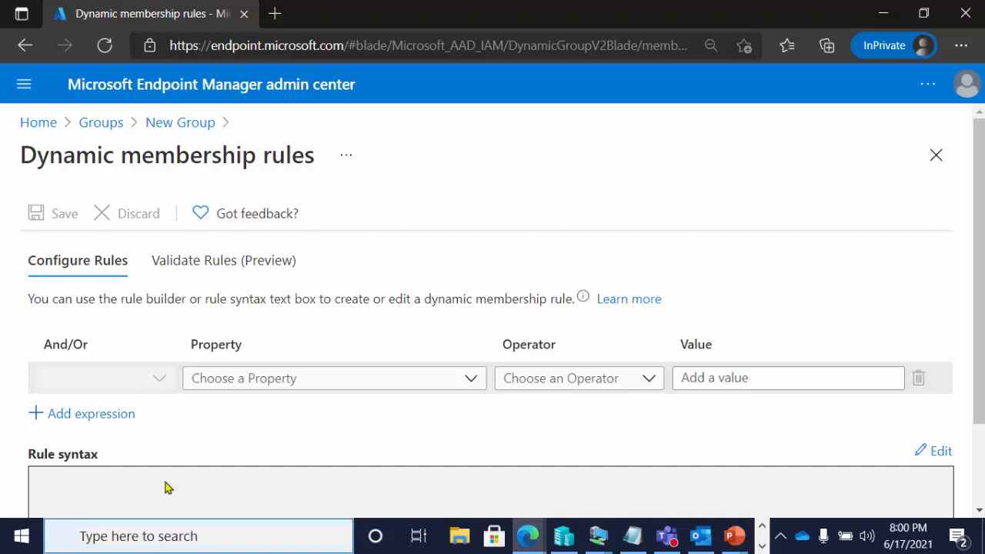
Switch to the Configuration Manager console and start a new device collection named lkaj;ldfja;lksjf
click(883, 13)
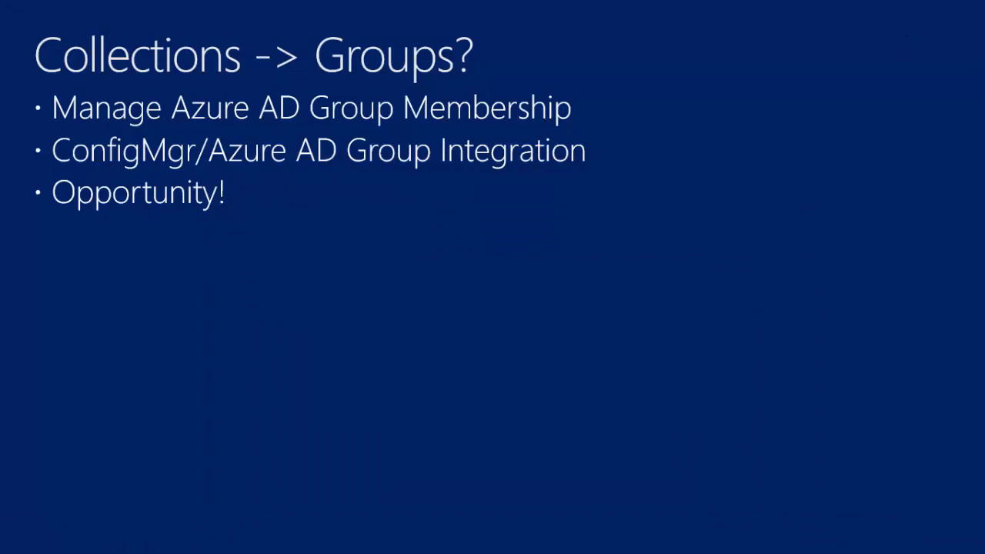
key(alt+Tab)
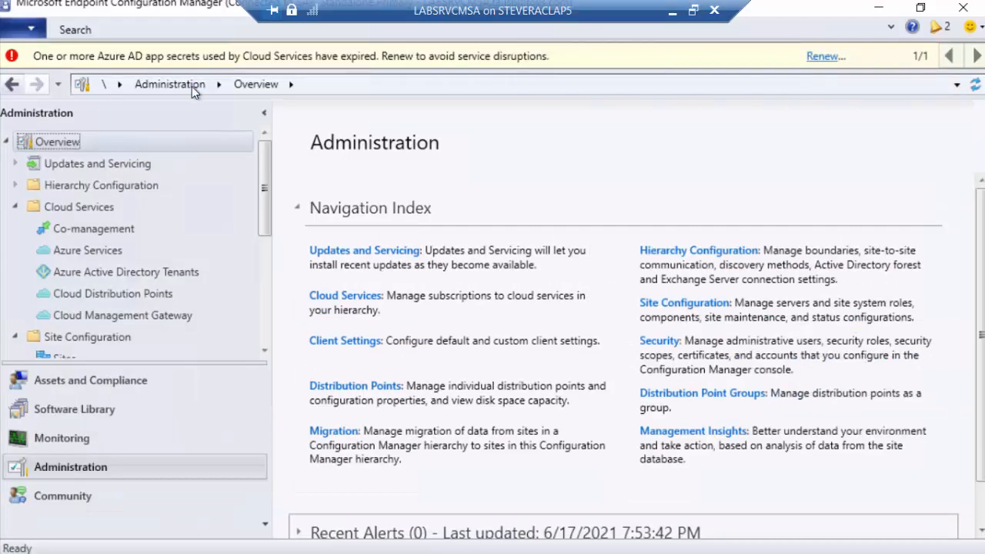
click(115, 382)
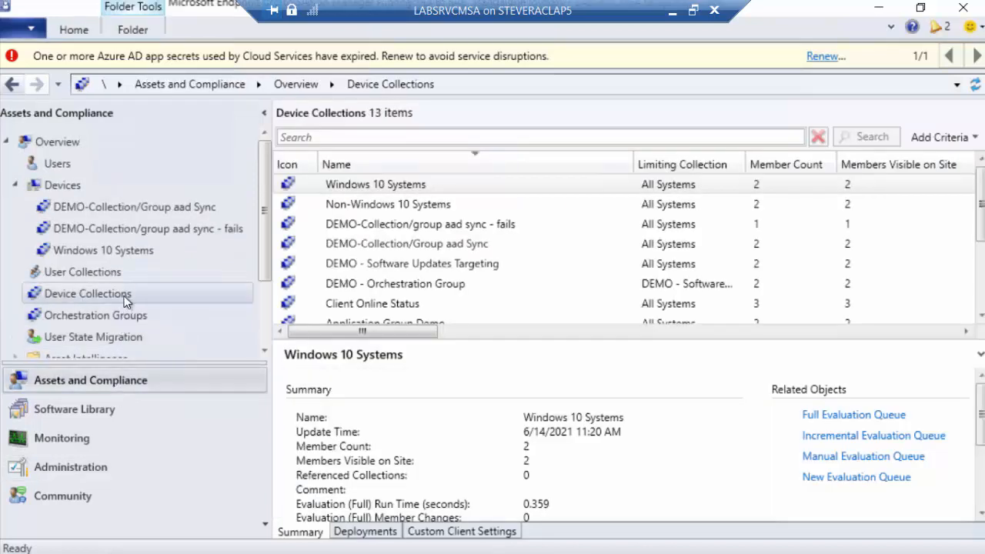
right_click(127, 298)
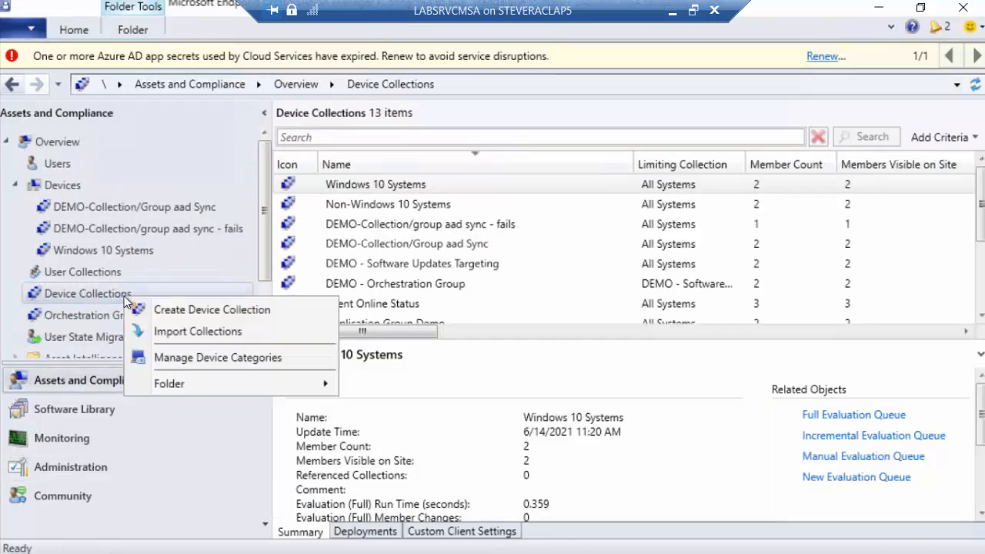
click(192, 312)
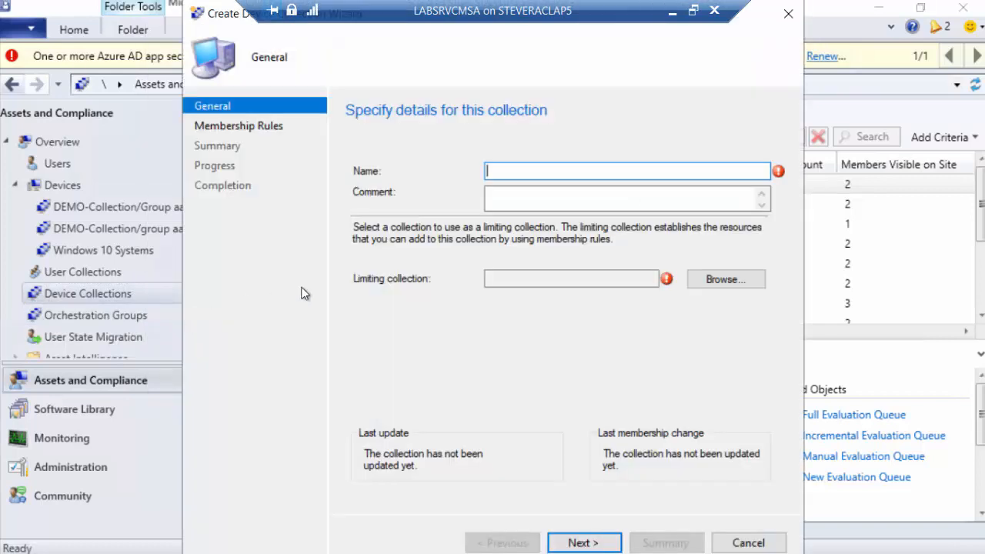
text(lkaj;ldfja;lksjf)
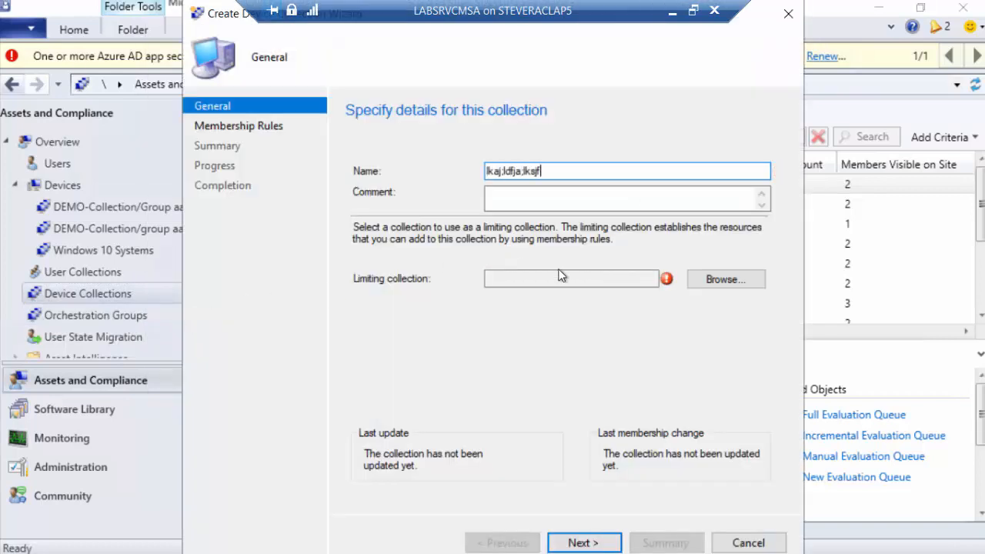
Set All Systems as the limiting collection and continue to the membership rules
click(722, 280)
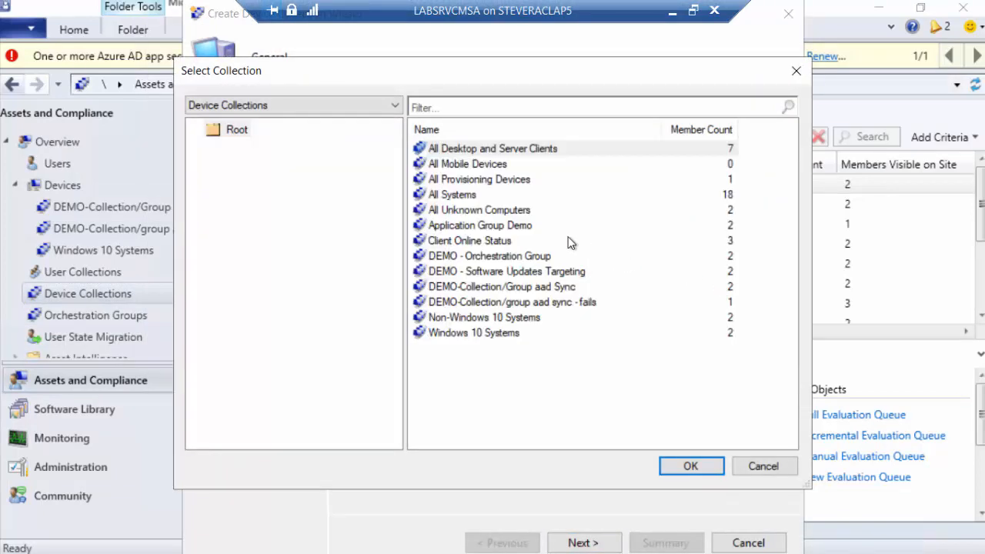
click(464, 198)
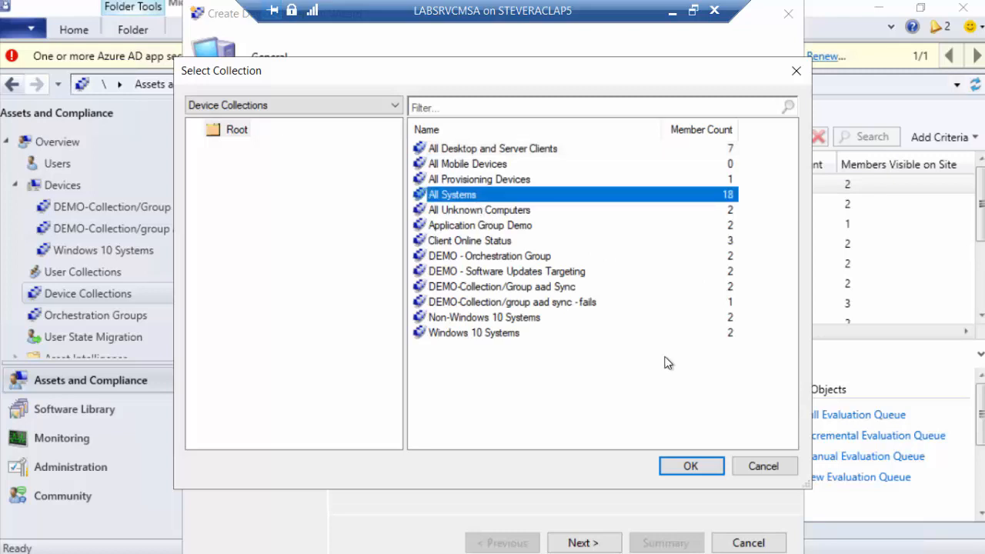
click(691, 466)
click(583, 543)
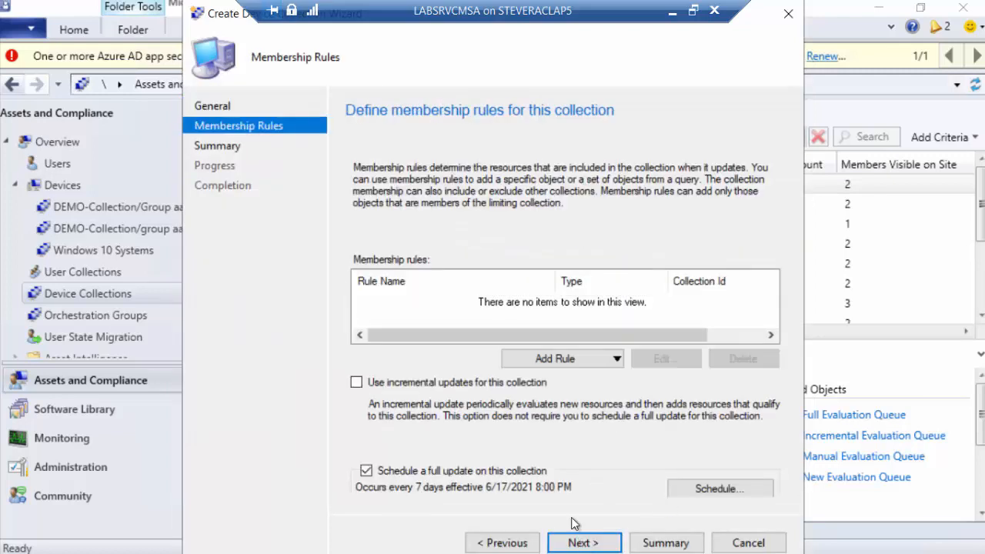
Add a query rule named dvadsfa to the collection's membership rules
click(548, 359)
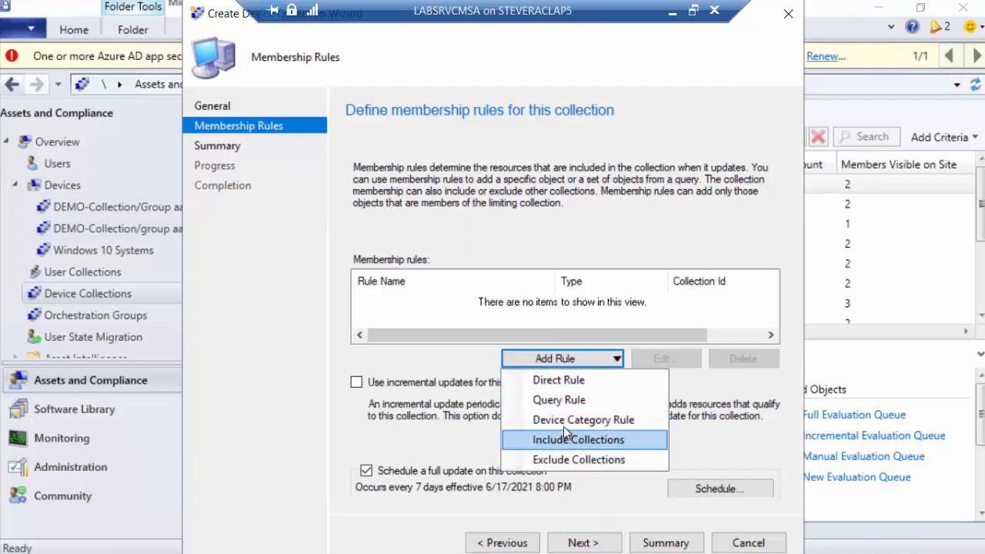
click(567, 402)
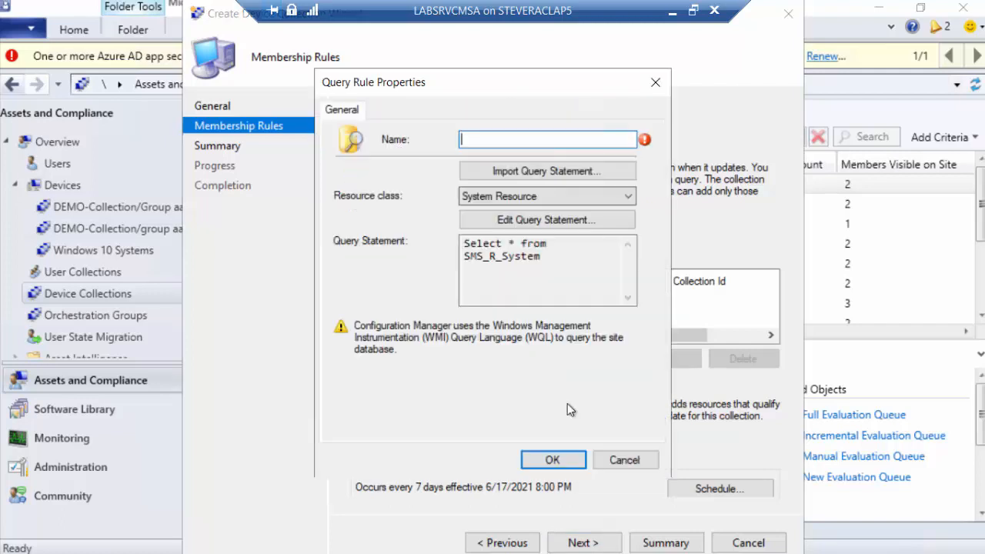
text(dvadsfa)
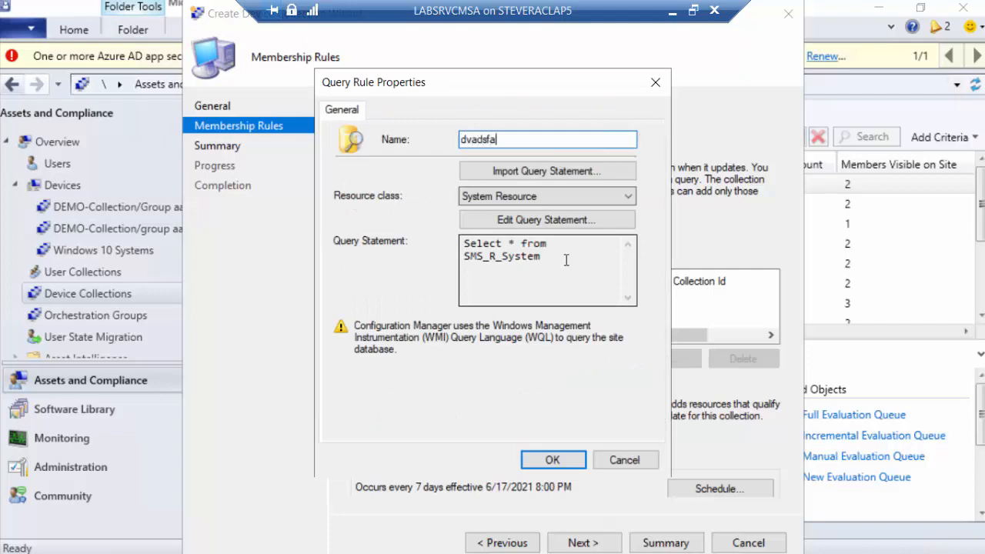
Edit the rule's query statement and add a new criterion of type Simple value
click(564, 220)
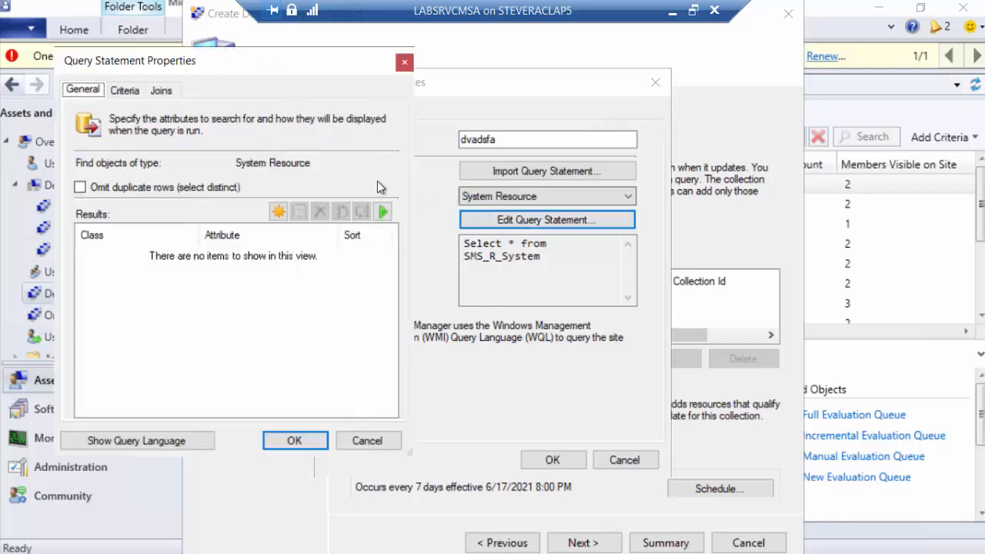
click(125, 91)
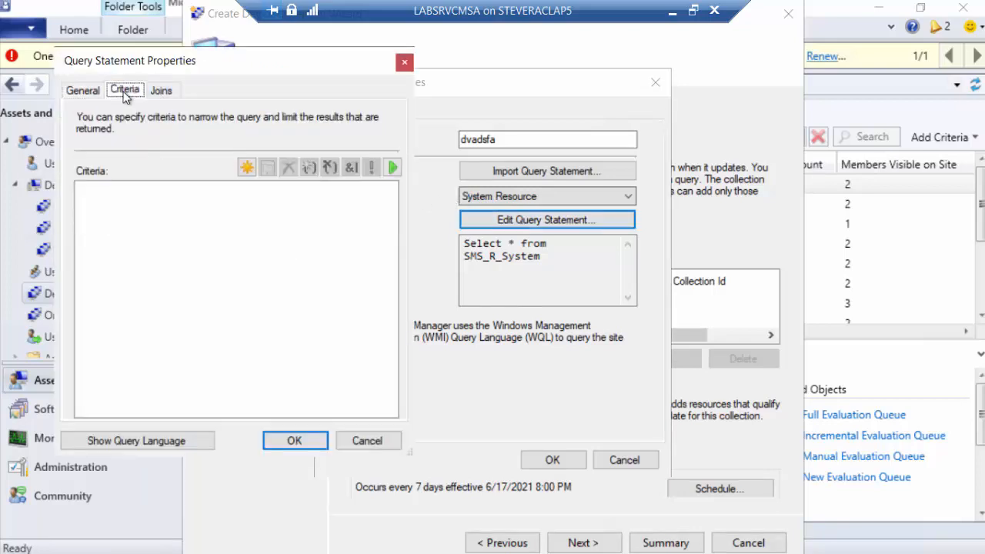
click(246, 169)
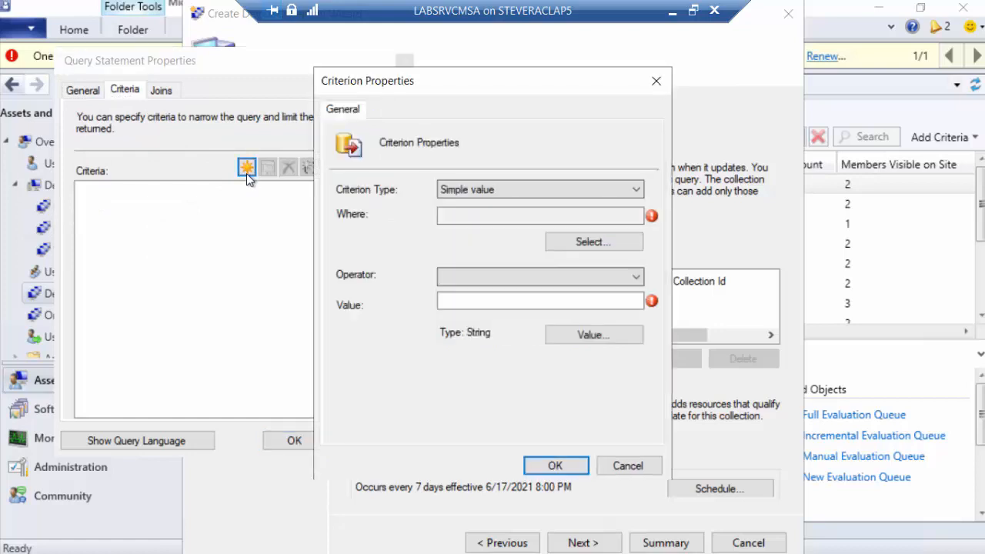
click(572, 192)
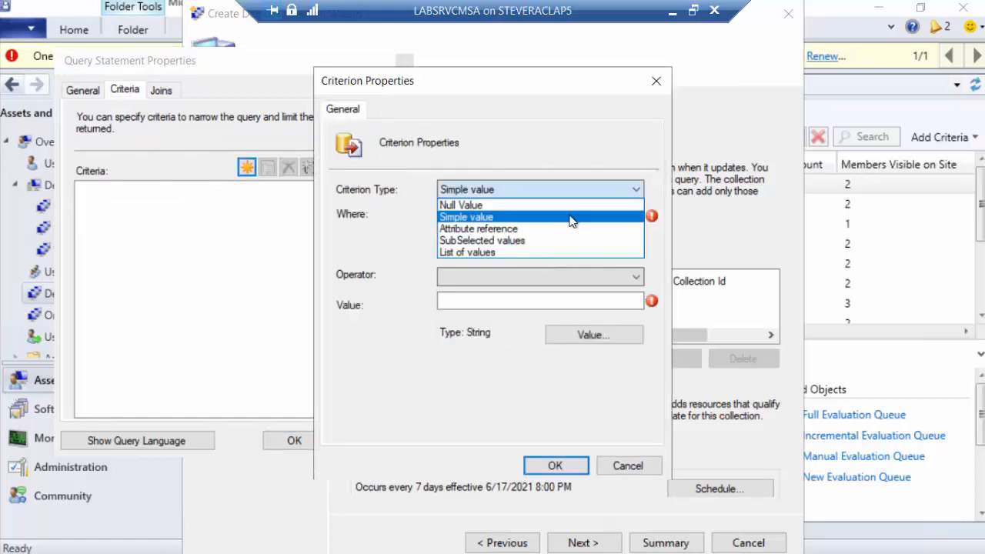
click(569, 218)
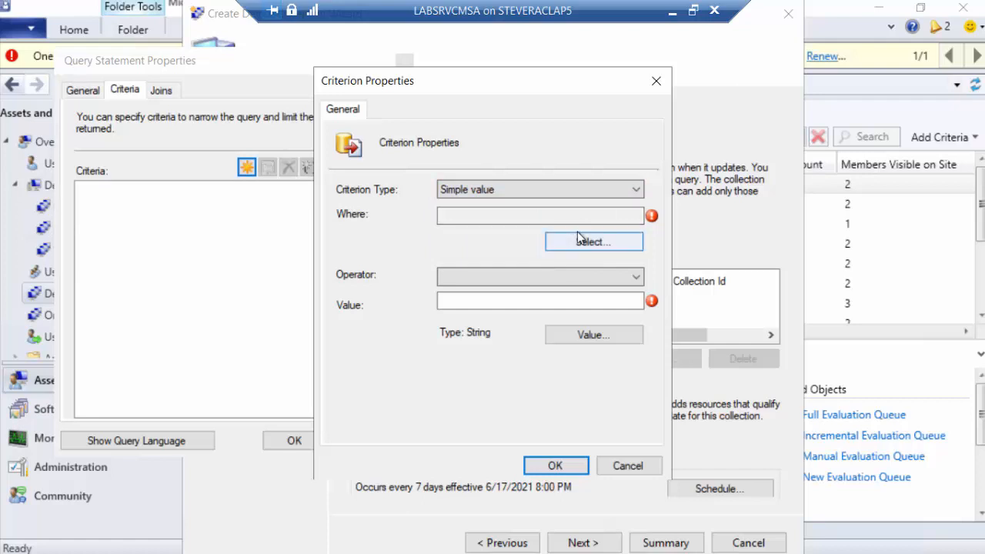
Set the attribute class for the criterion's Where condition to System Resource
click(581, 243)
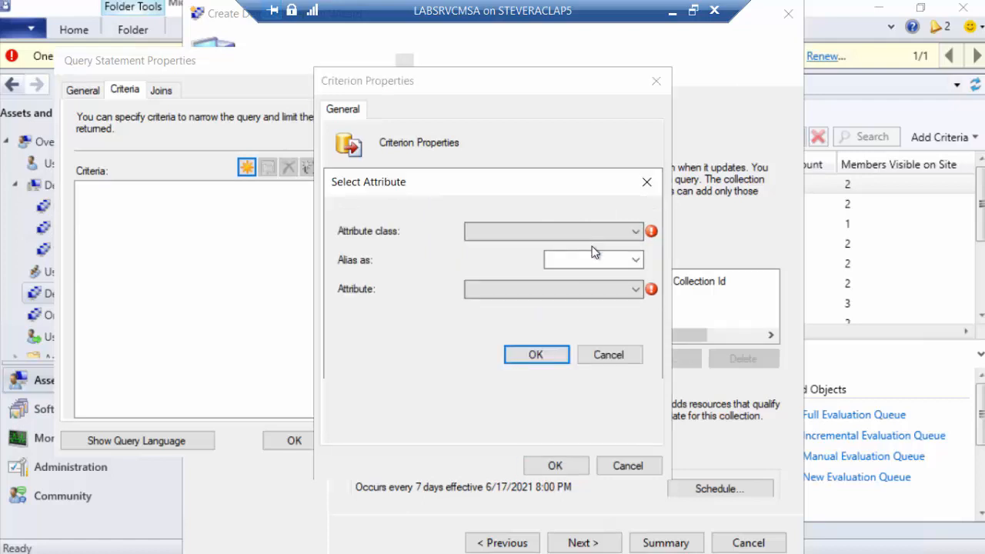
click(638, 231)
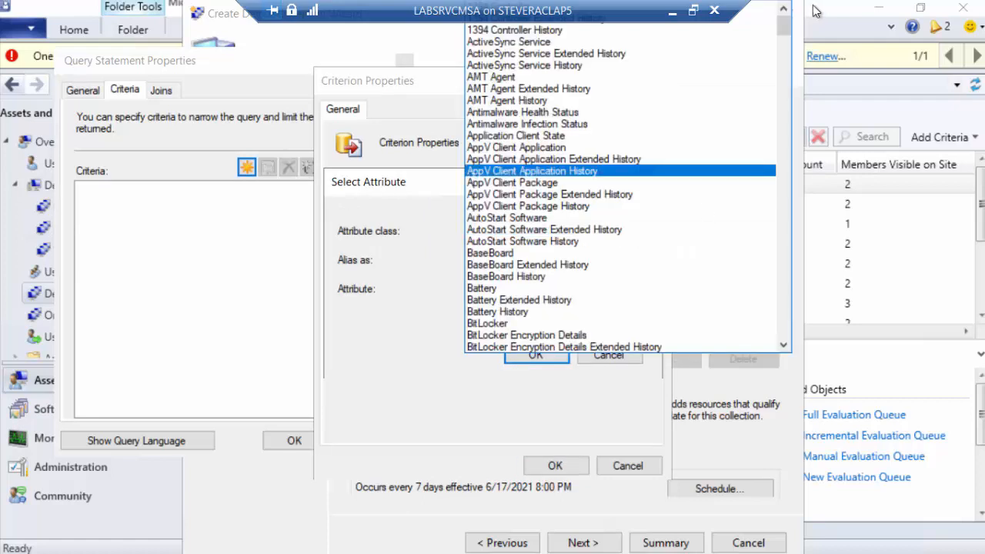
drag(787, 24, 829, 279)
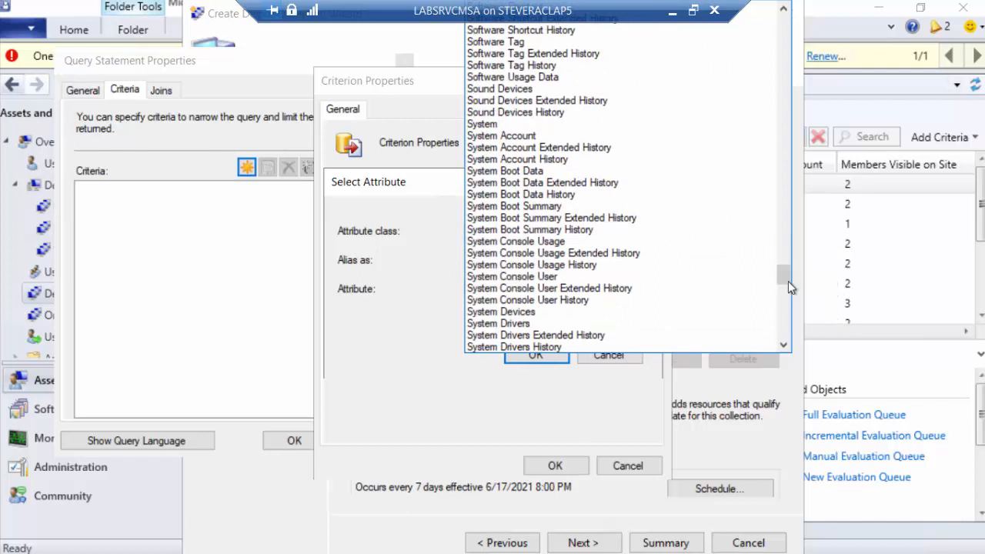
drag(786, 281, 790, 294)
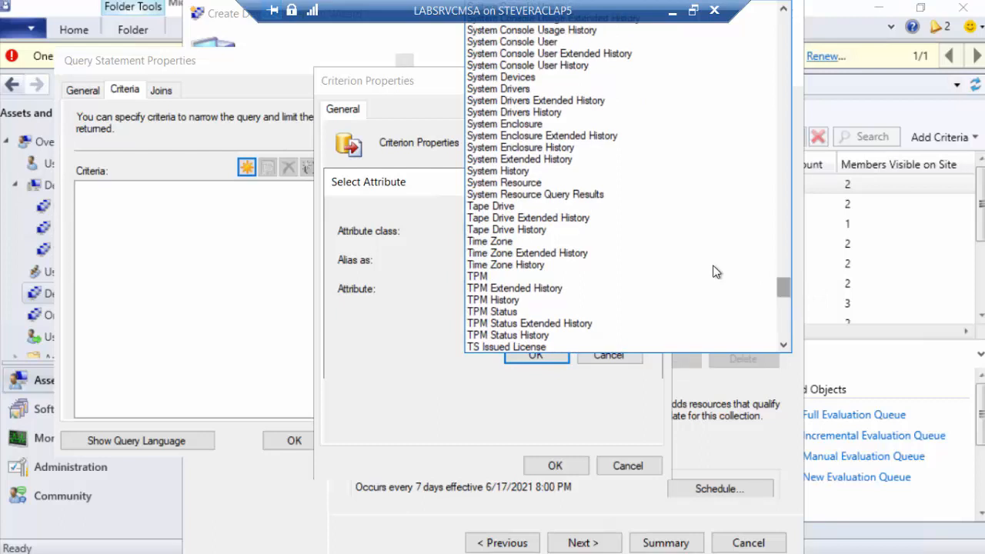
click(592, 184)
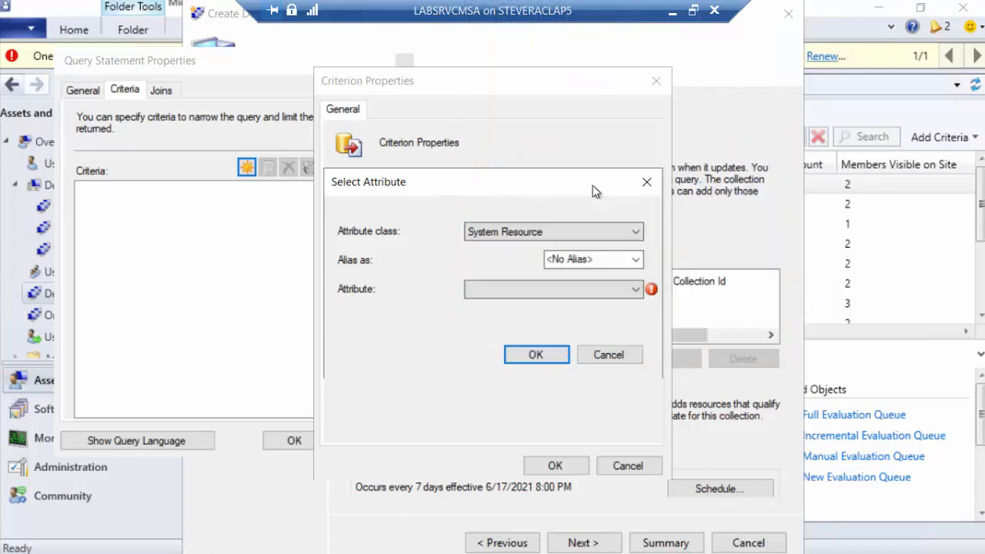
Review the attributes available for the System Resource class, and leave the attribute selection without choosing one
click(635, 291)
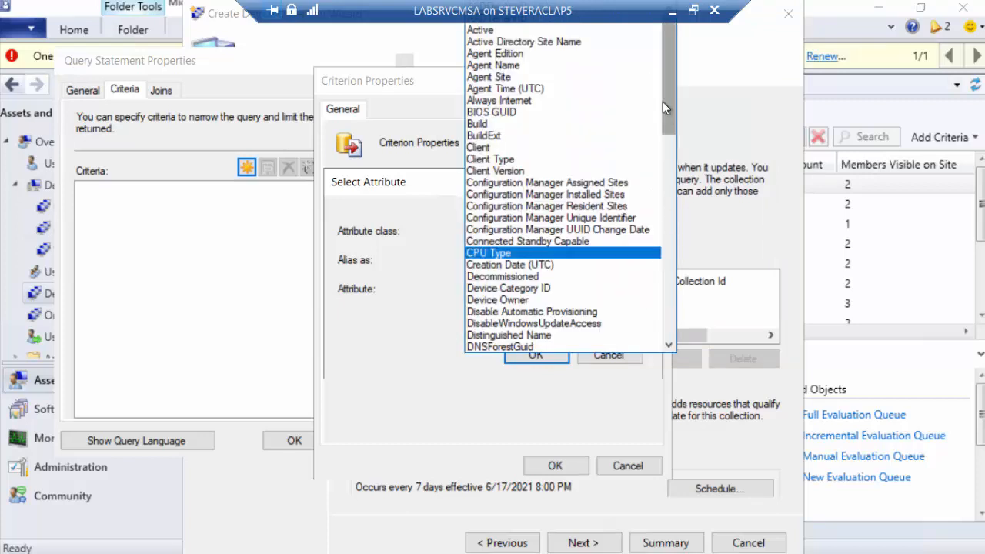
drag(666, 101, 696, 343)
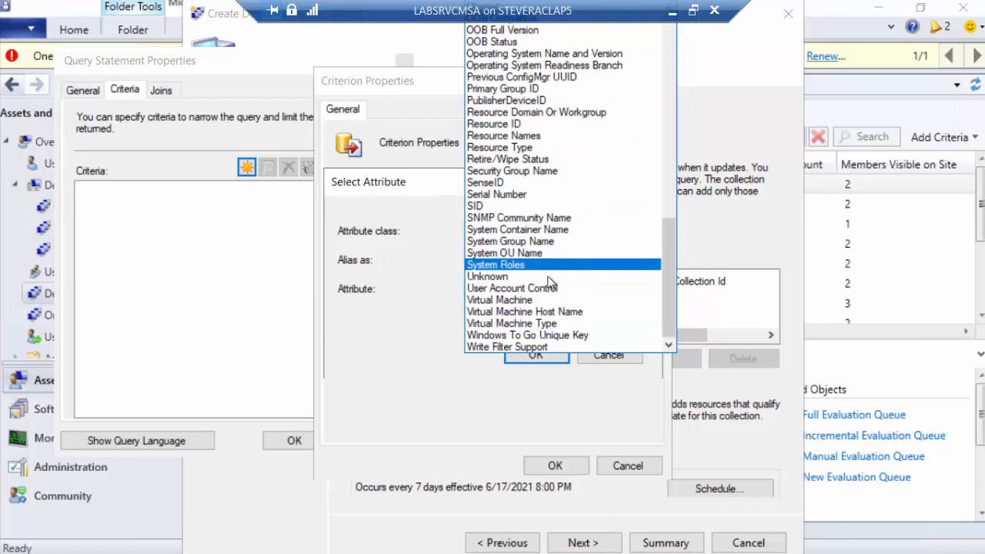
click(631, 470)
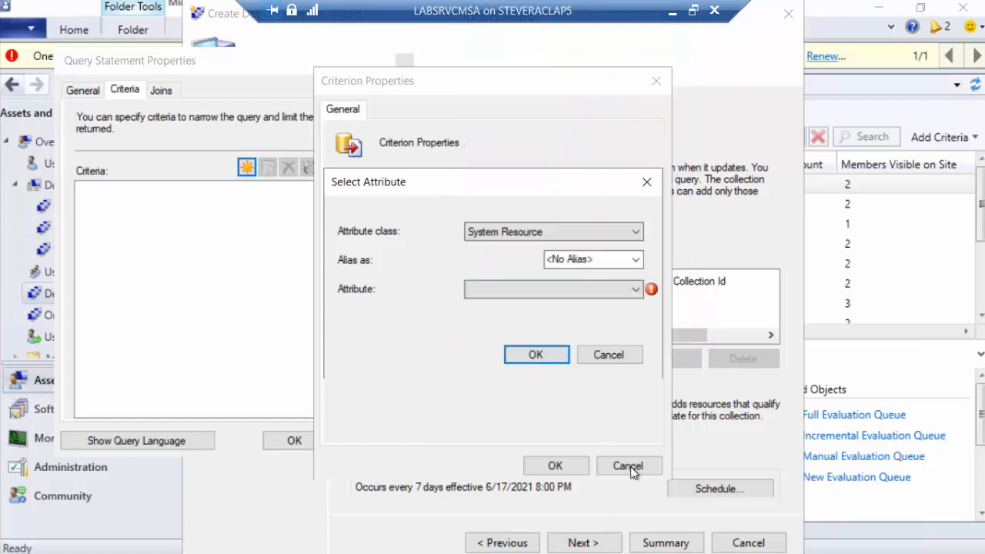
click(631, 467)
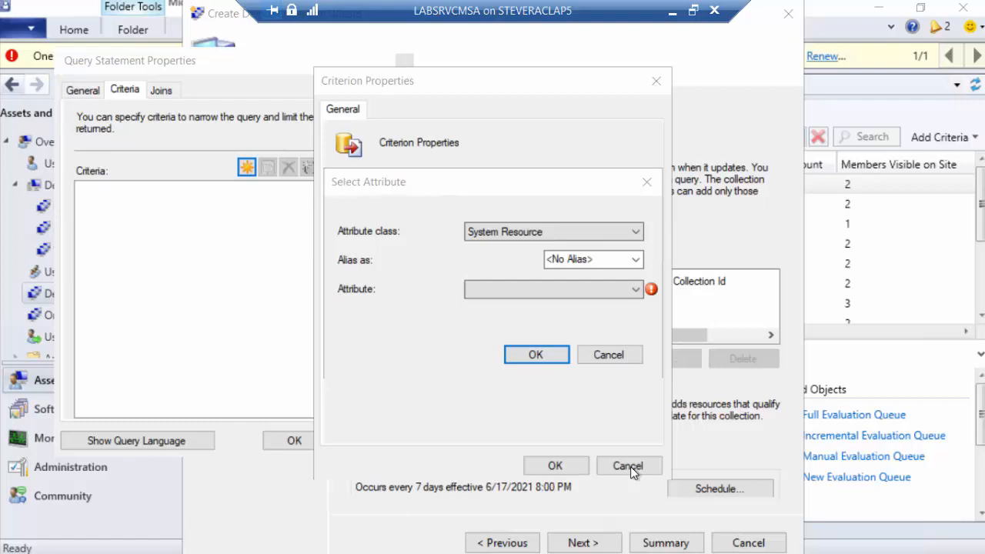
click(630, 467)
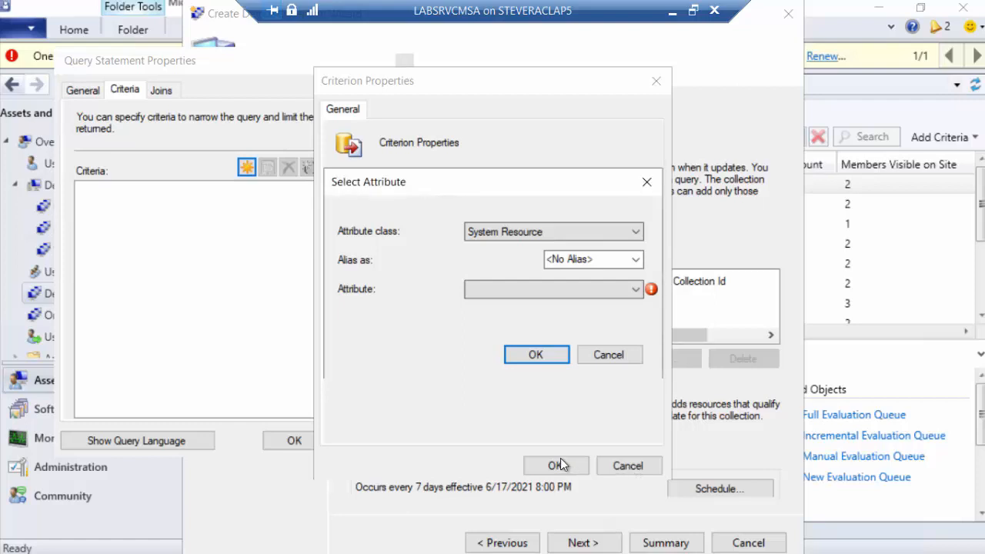
click(609, 356)
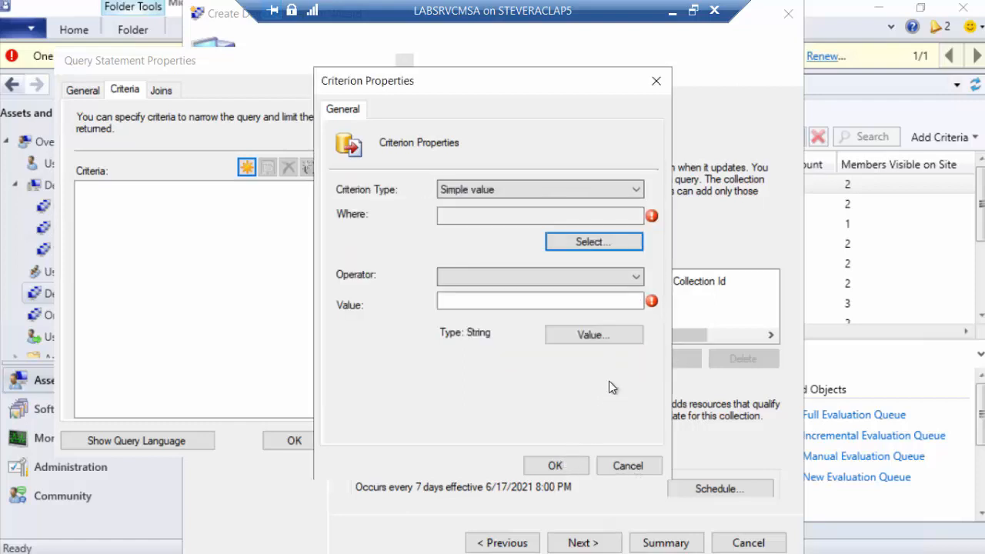
Discard the criterion, the query rule and the unfinished device collection, and minimize the remote session to return to the slides
click(620, 466)
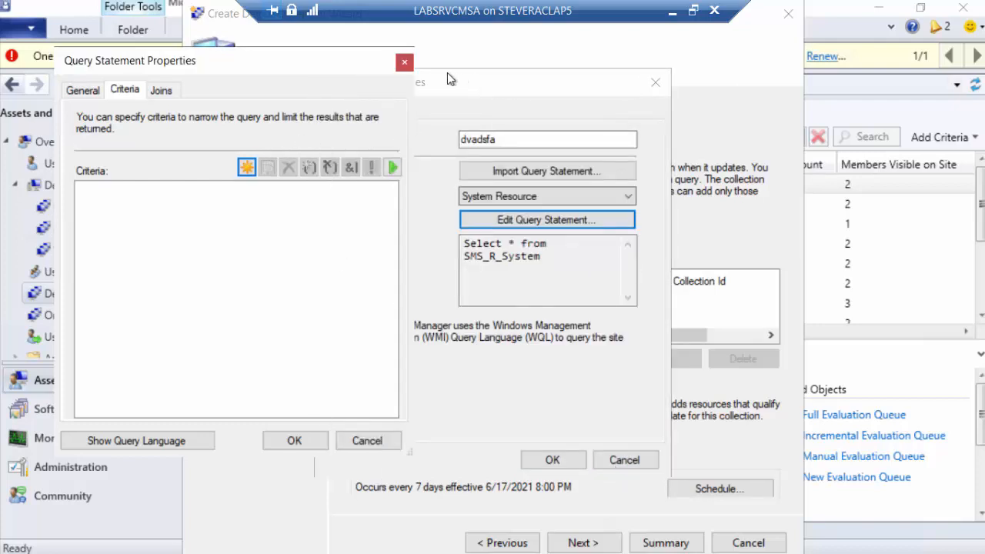
click(406, 65)
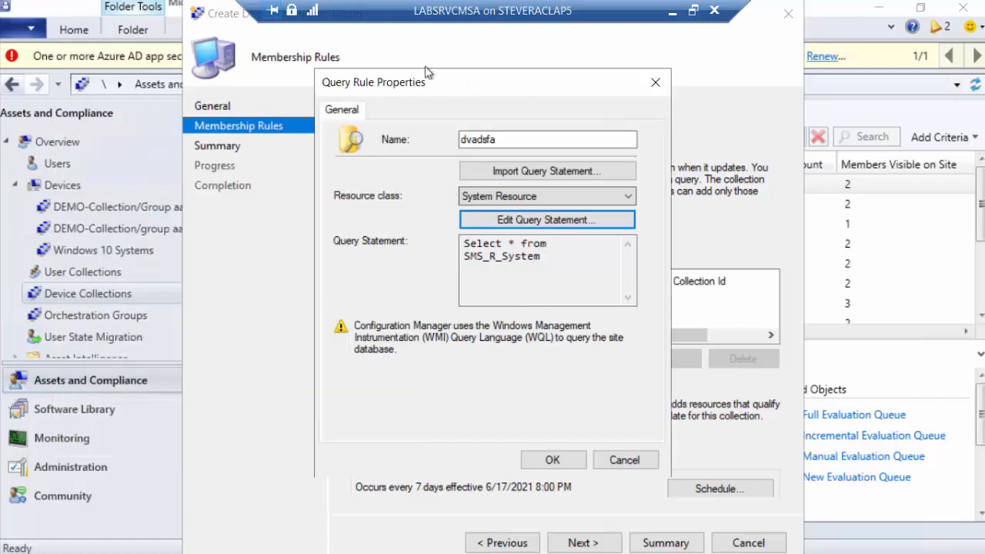
click(658, 83)
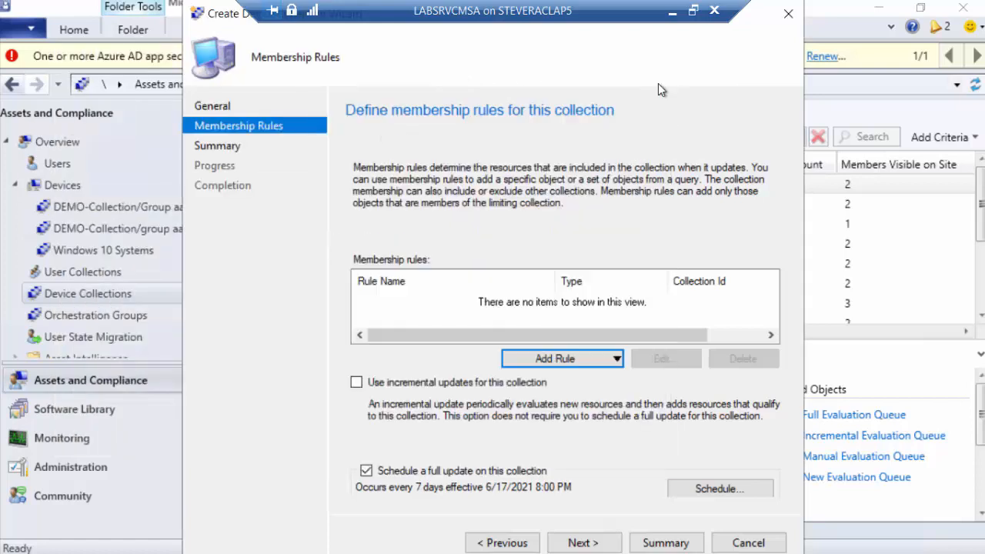
click(793, 19)
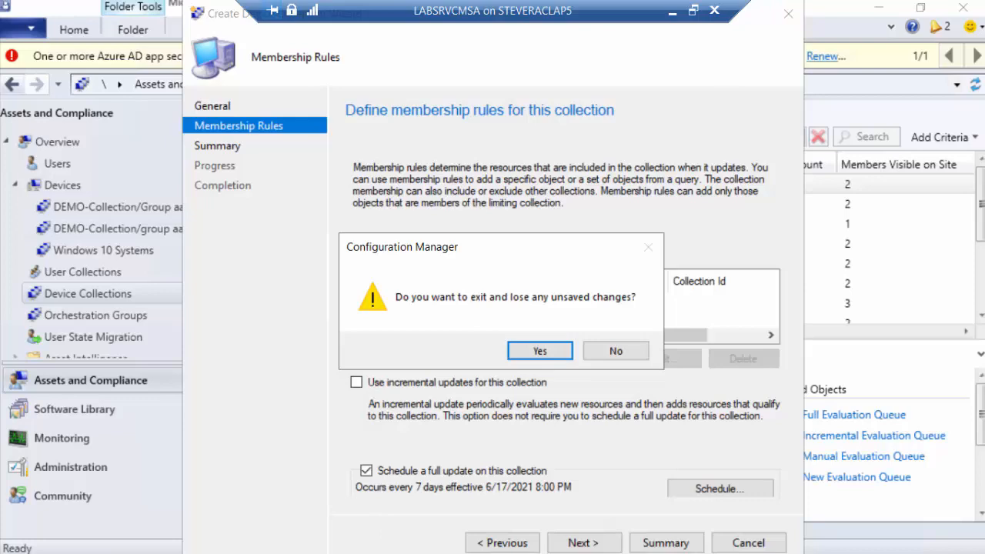
click(542, 351)
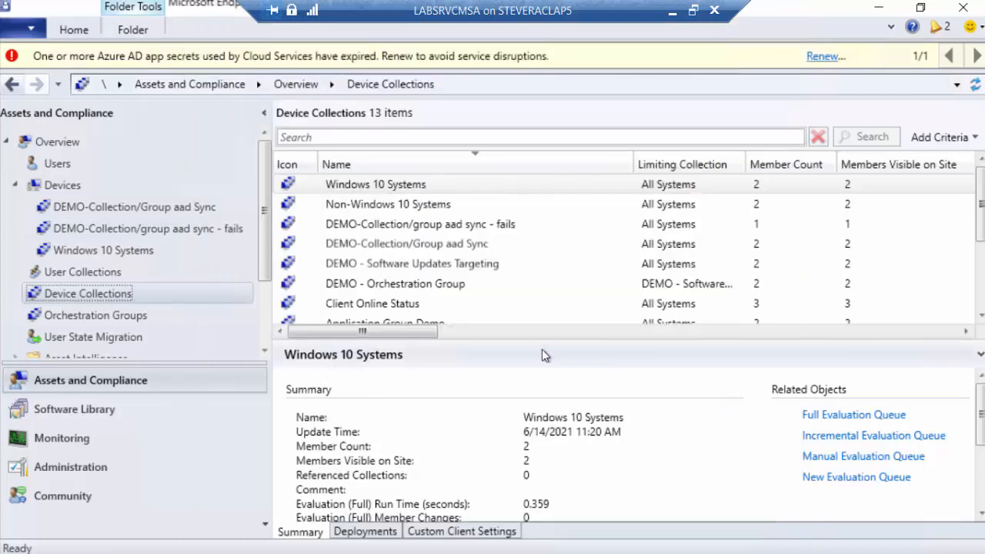
click(670, 11)
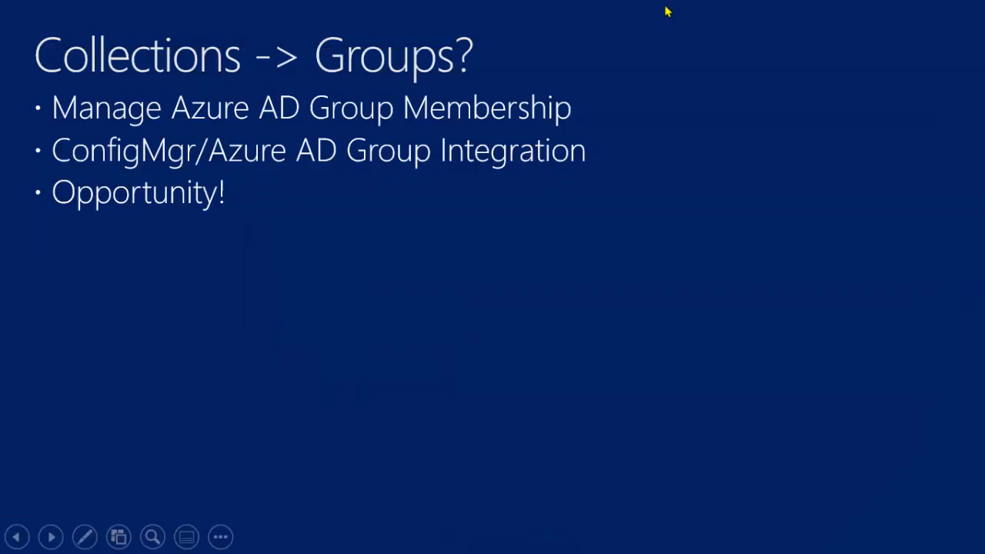
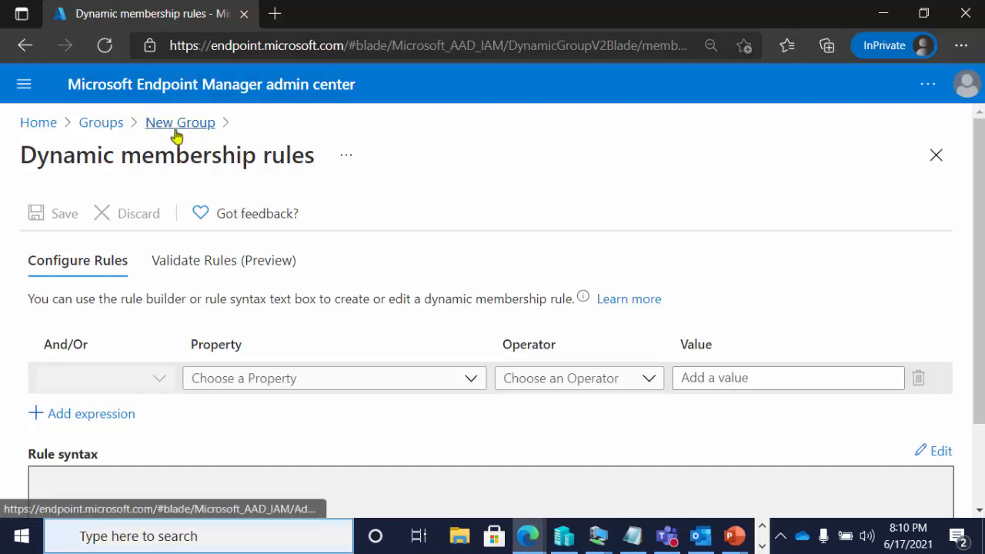
Start a new Security group named "lskdjf;lasjfdlasjdf;lajsfd" with the description "dlkjfa;ljfdladjf;ladsj" and review its membership options
click(115, 128)
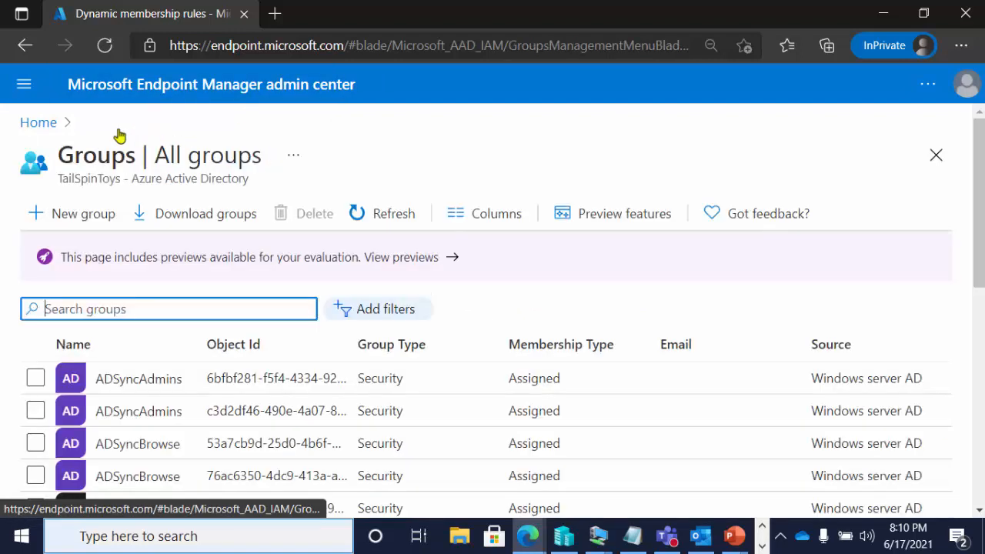
click(106, 213)
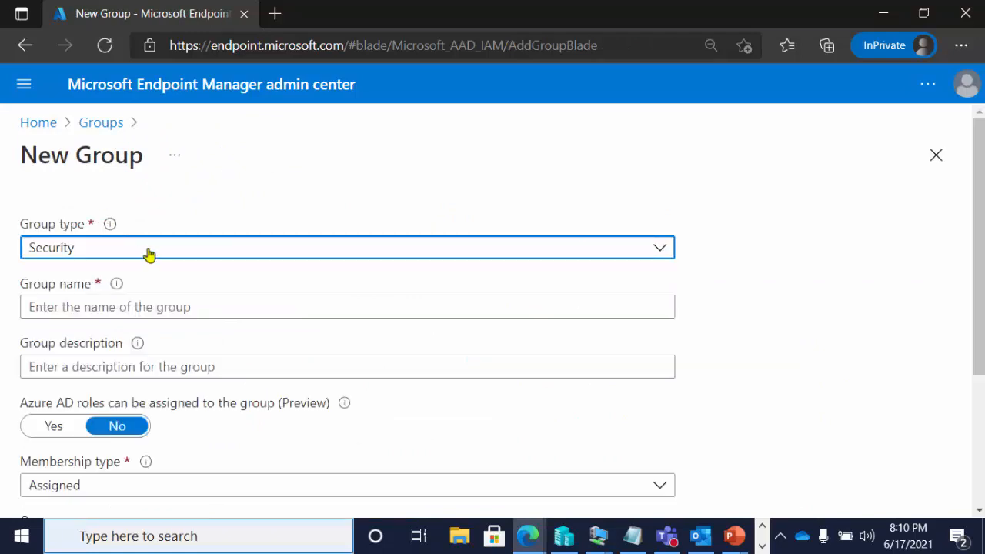
click(152, 304)
text(lskdjf;lasjfdlasjdf;lajsfd)
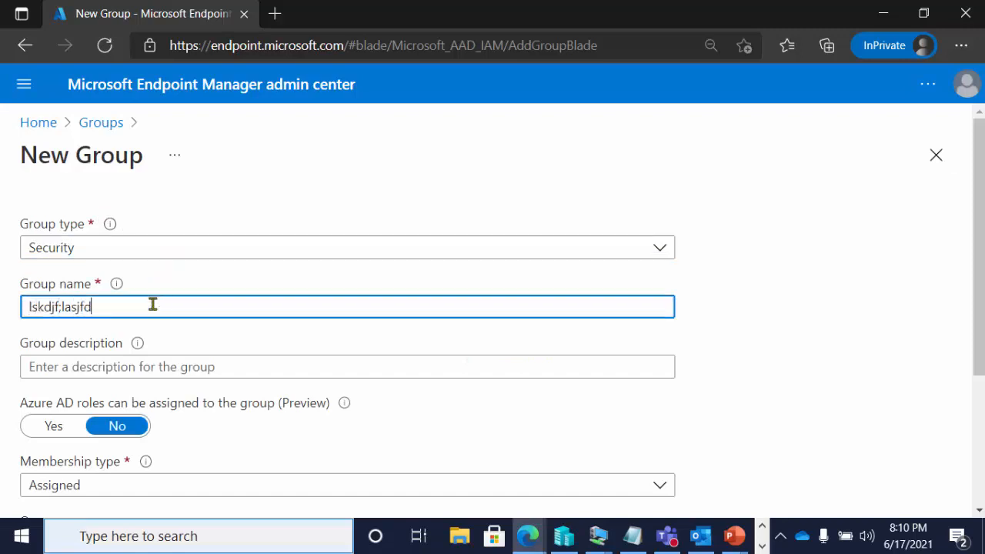
click(196, 371)
text(dlkjfa;ljfdladjf;ladsj)
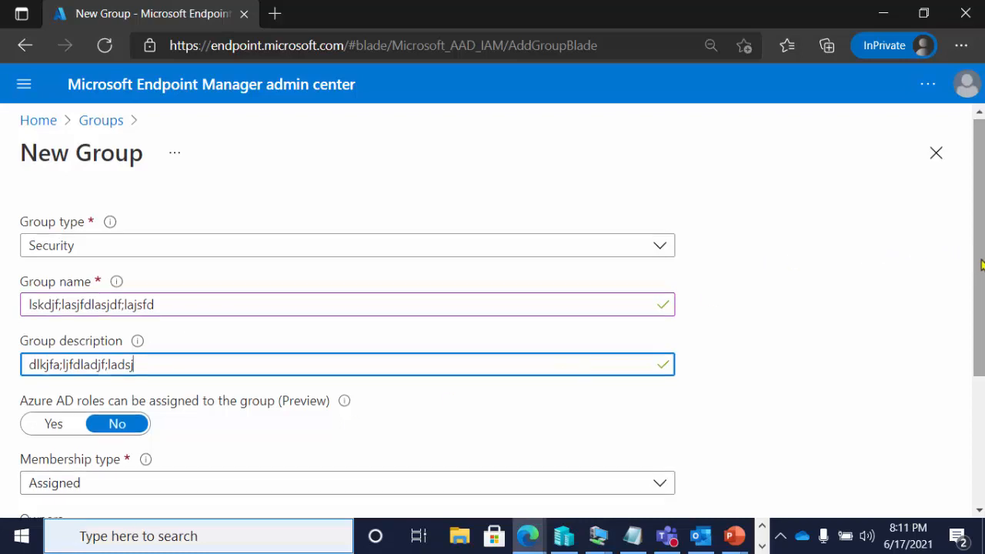
scroll(970, 256, down, 3)
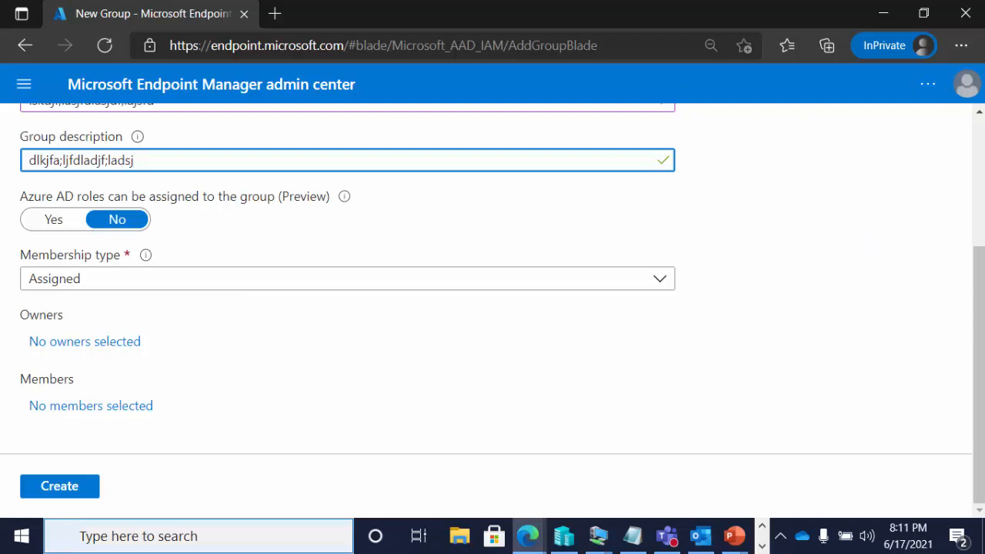
Switch to the Configuration Manager remote session and open the Azure Services list under Cloud Services in the Administration workspace
key(alt+Tab)
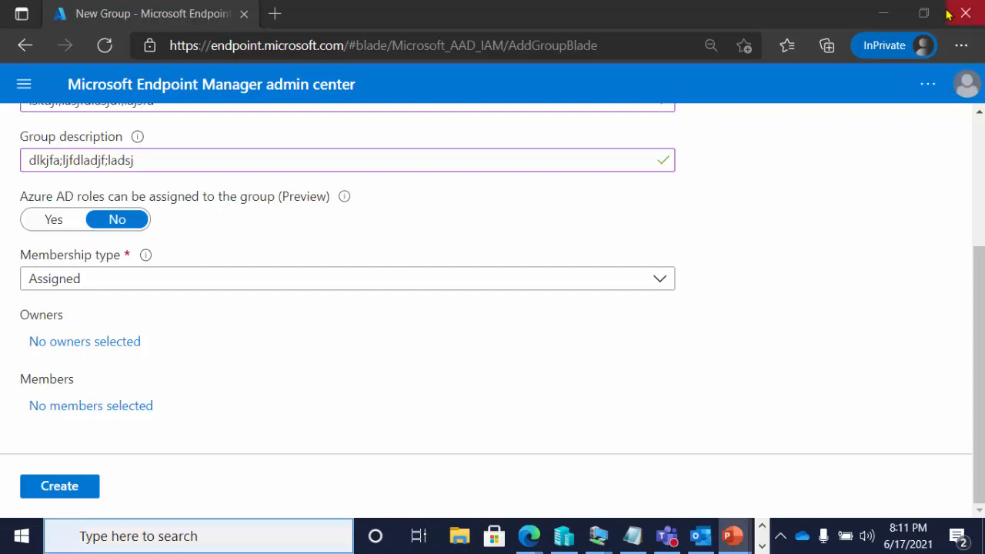
click(887, 13)
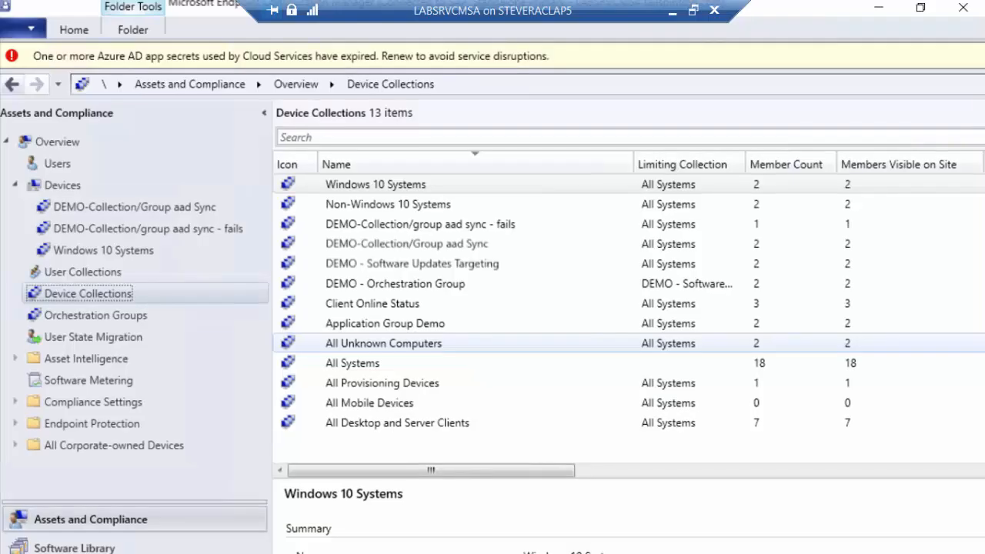
click(643, 187)
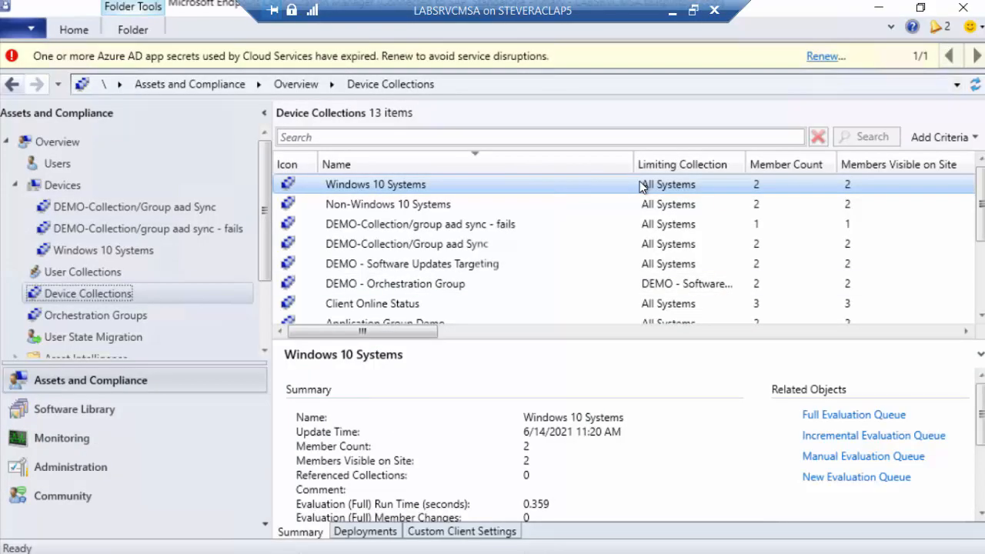
click(90, 469)
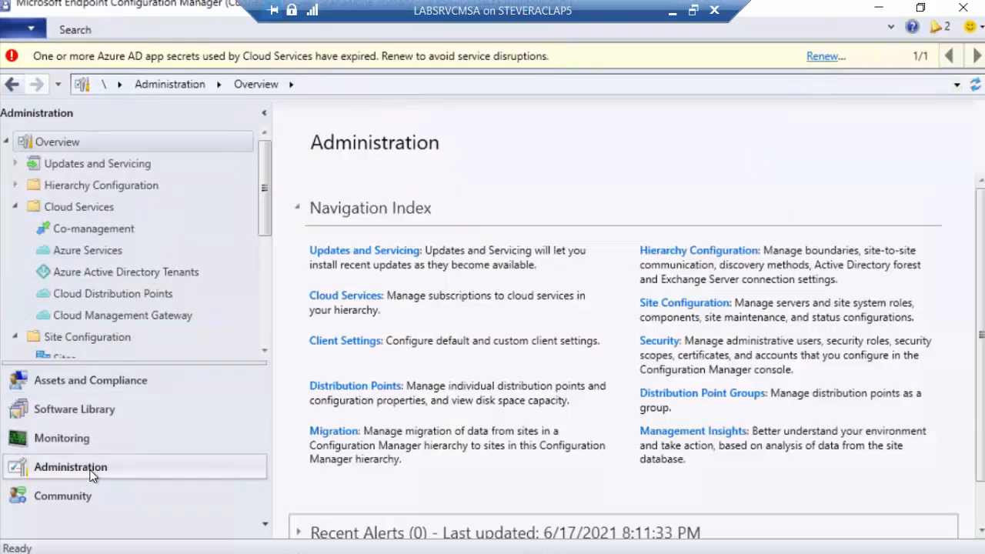
click(112, 270)
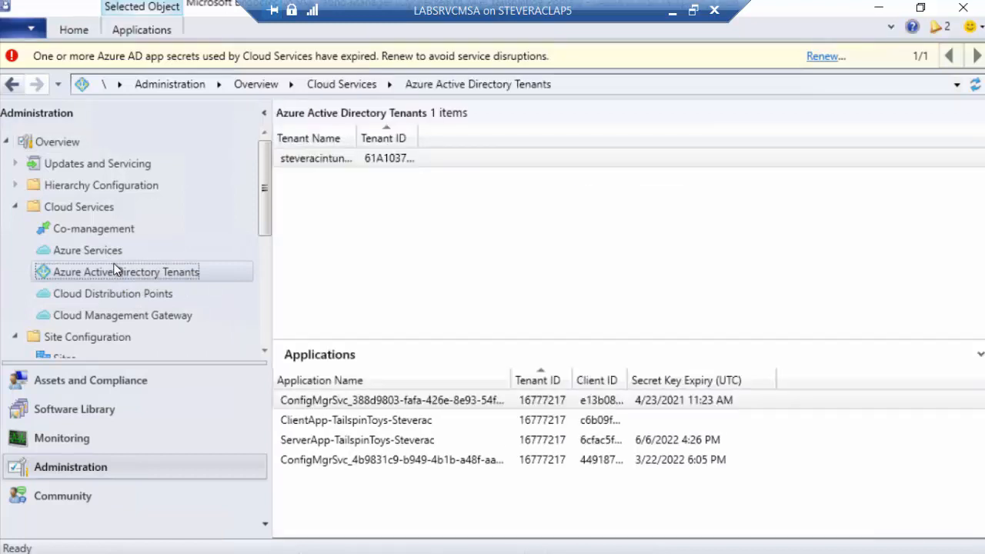
click(115, 254)
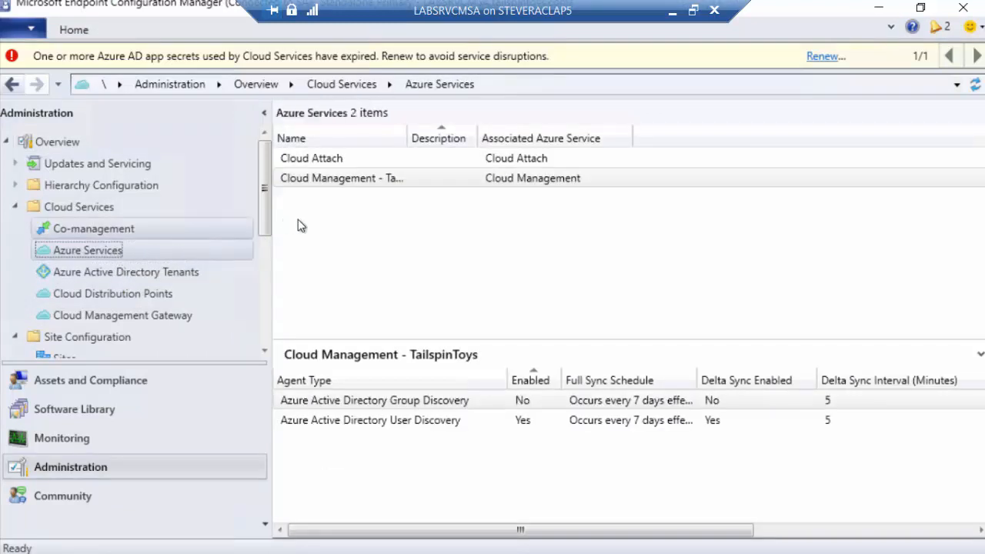
Review the Collection Synchronization settings in the properties of the Cloud Management Azure service, and leave them without saving
click(397, 184)
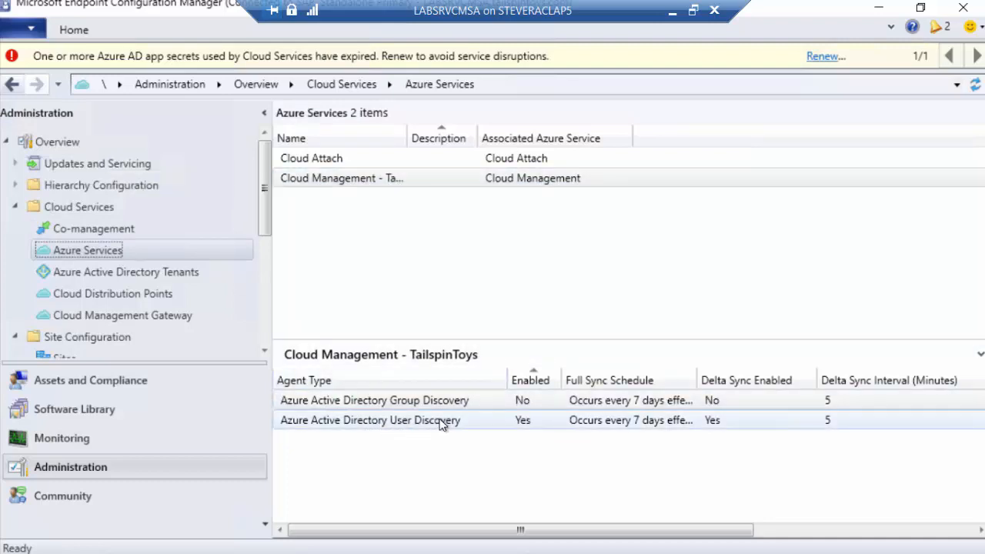
click(341, 188)
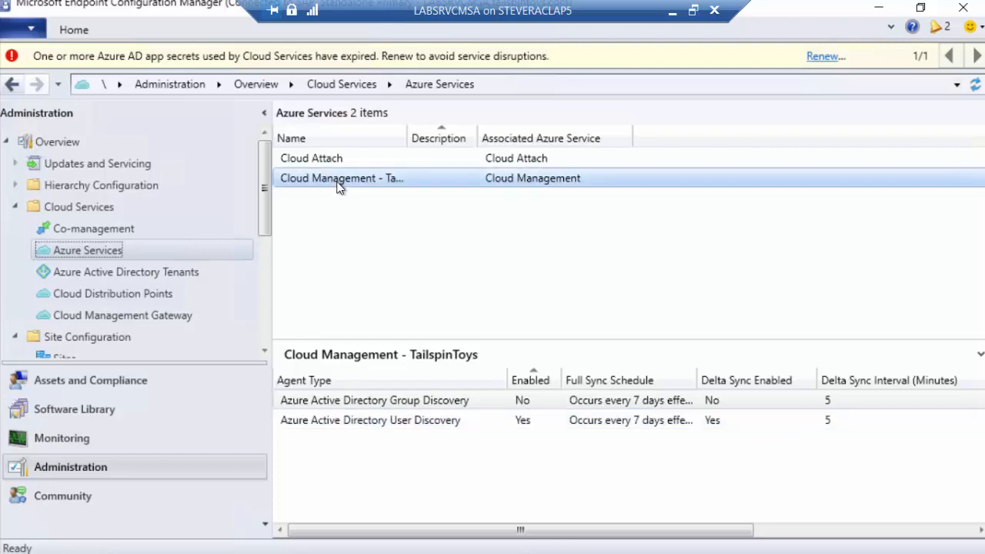
right_click(341, 186)
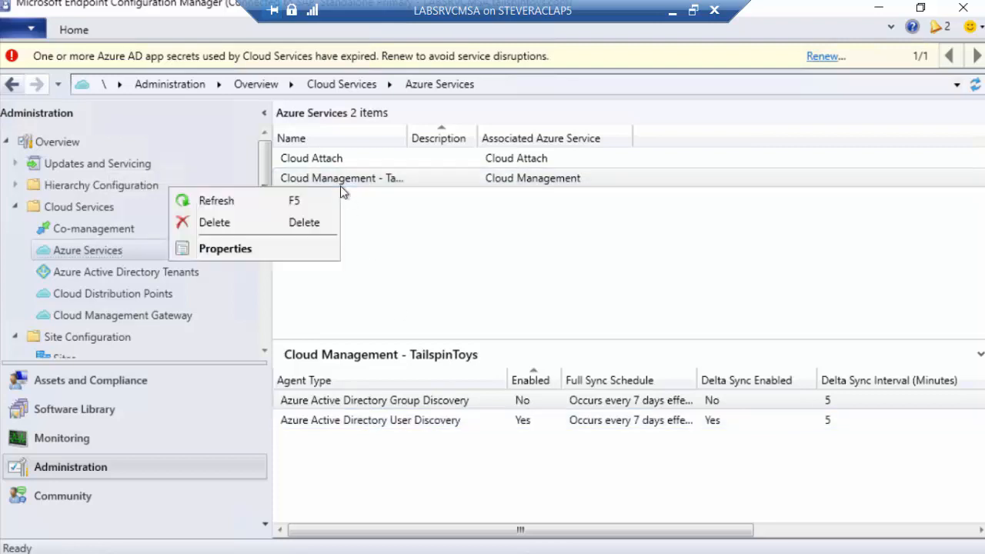
click(299, 253)
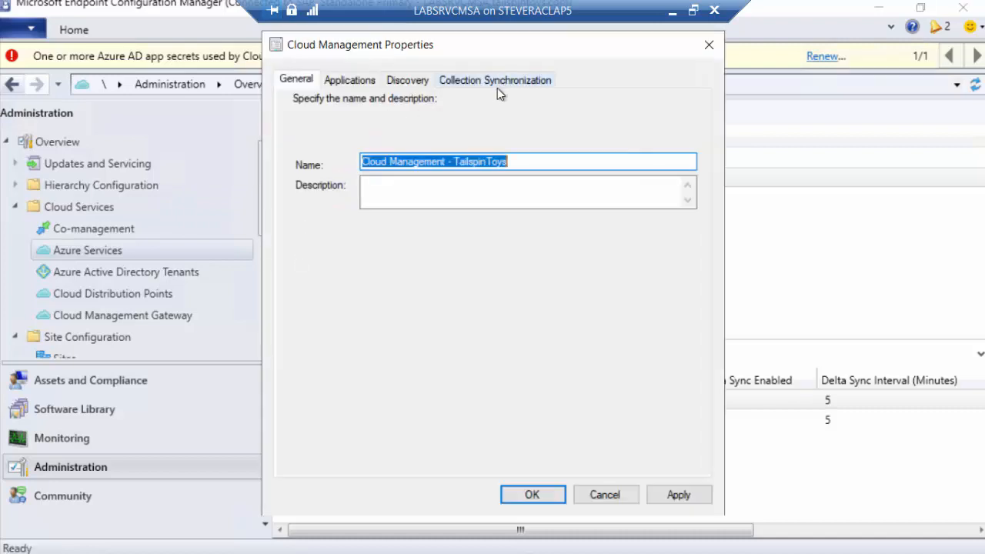
click(497, 83)
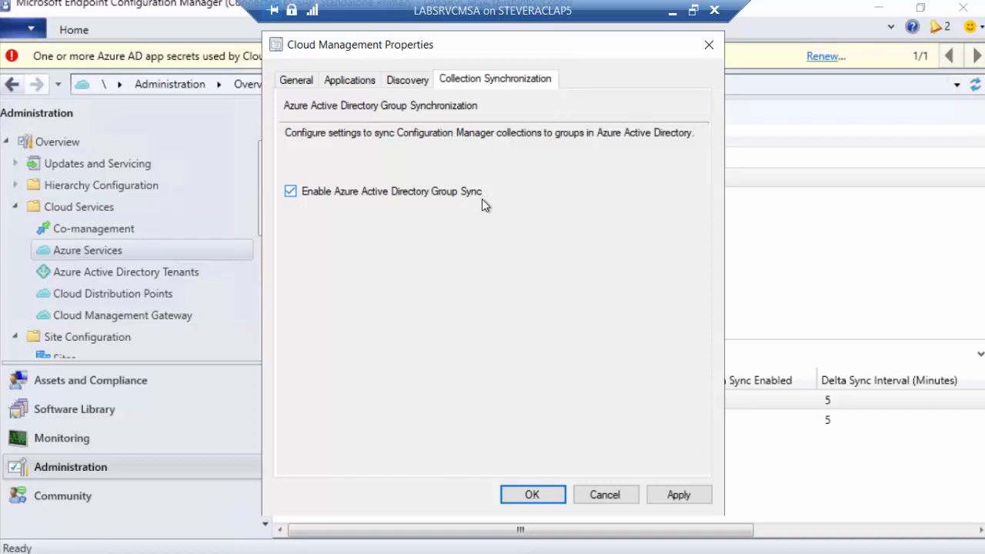
click(610, 500)
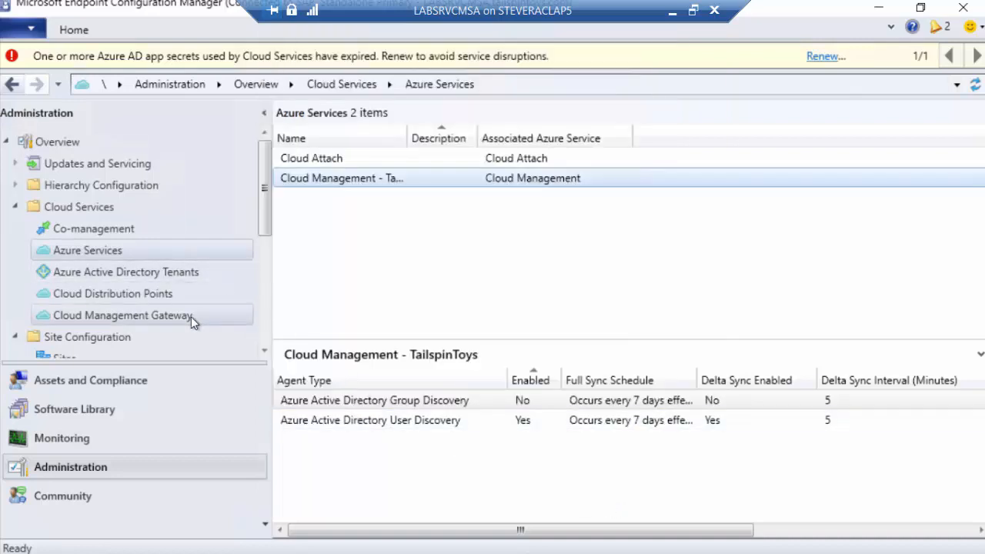
Open the Cloud Sync settings in the properties of the Non-Windows 10 Systems device collection
click(124, 382)
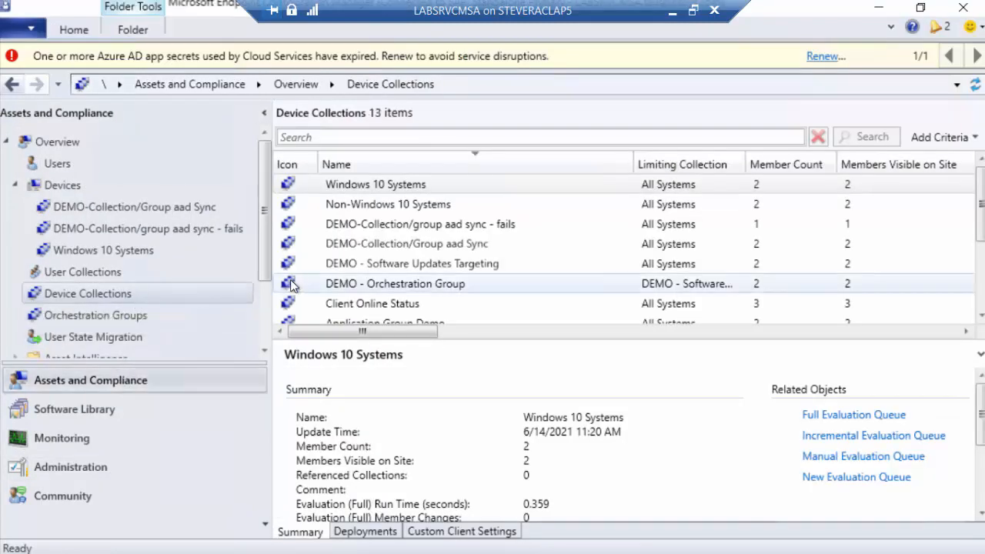
right_click(406, 202)
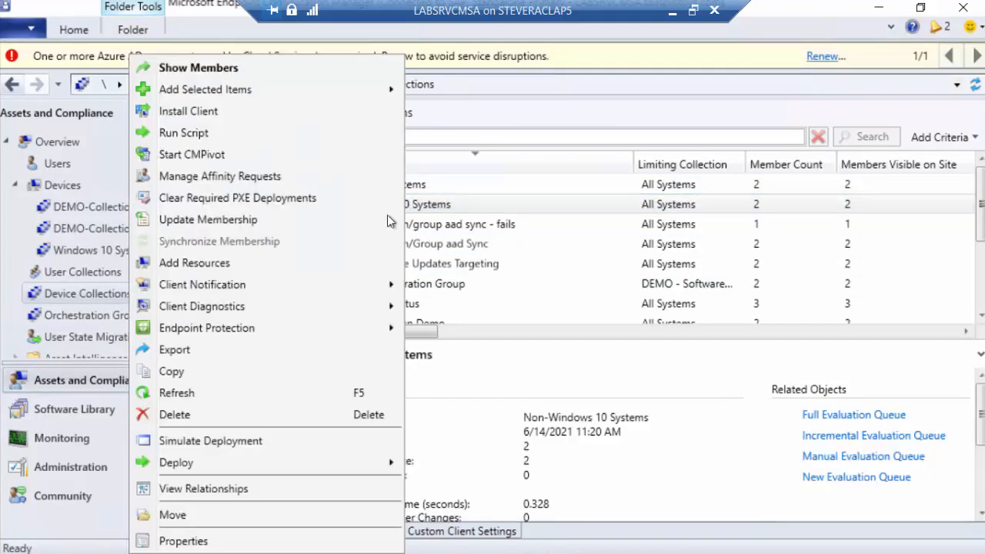
click(184, 541)
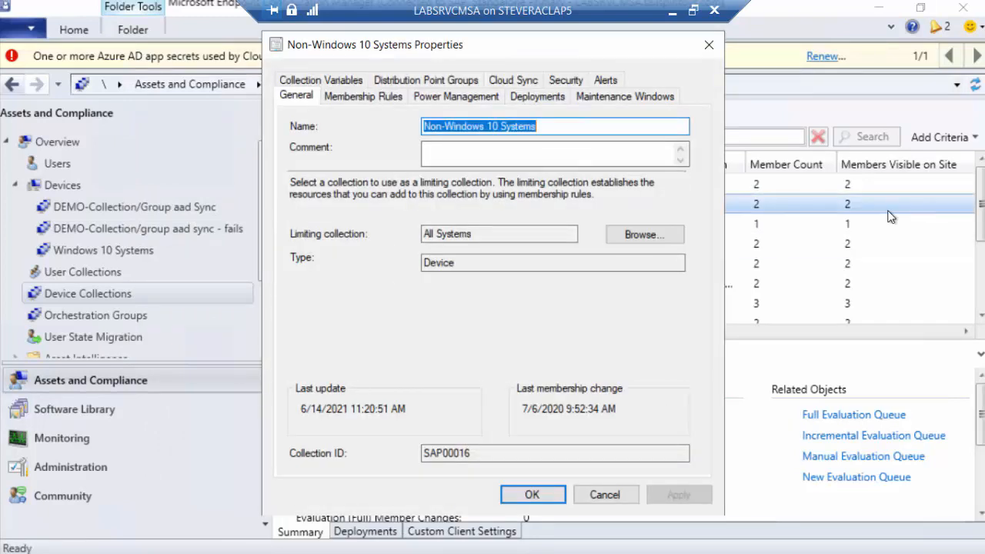
click(516, 82)
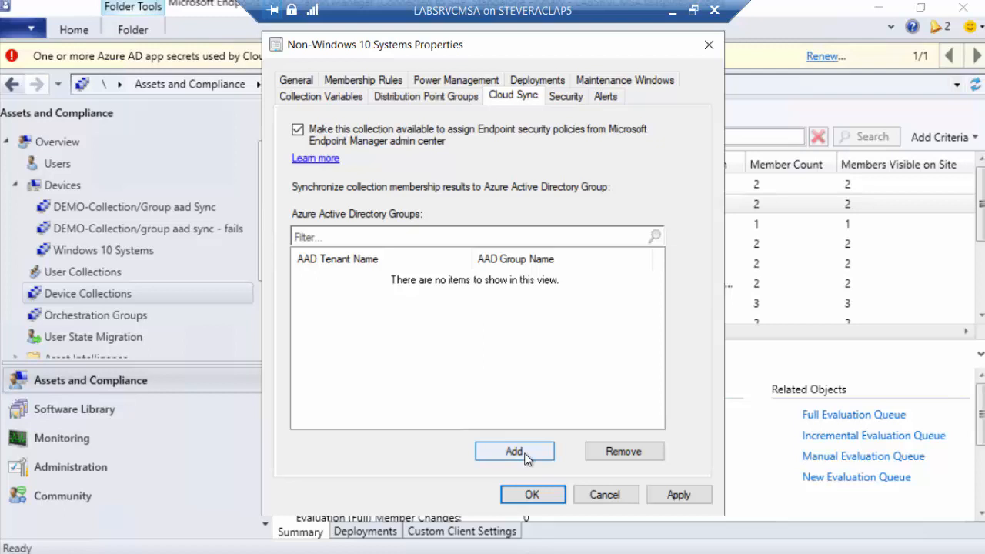
Start adding an Azure AD group to the collection's cloud sync and search the steveracintunestandalone tenant's groups without a name prefix
click(528, 456)
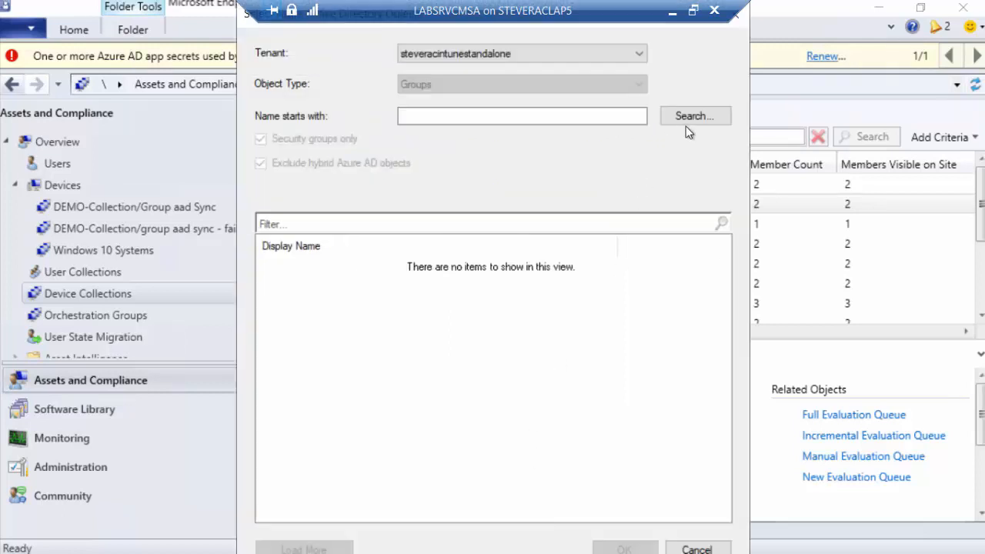
click(516, 115)
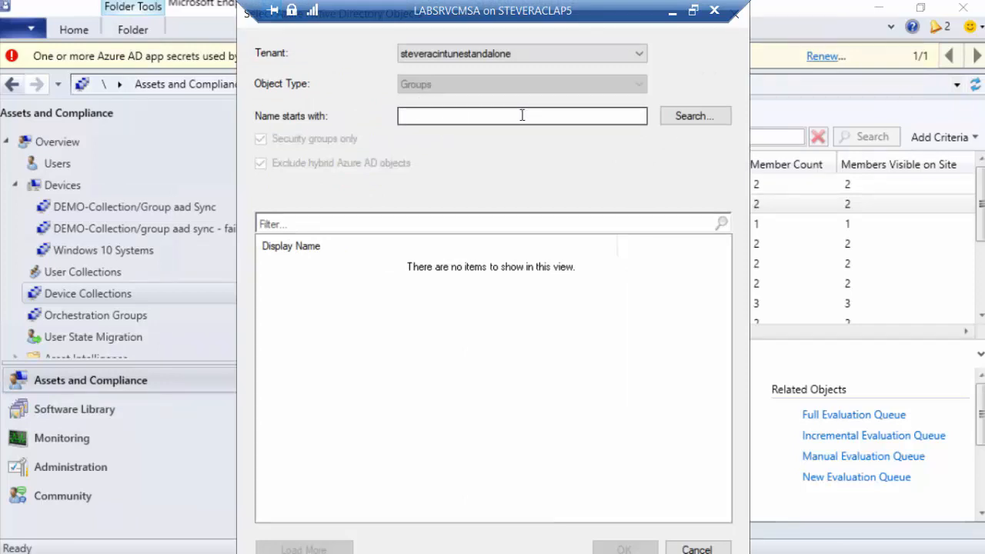
click(678, 117)
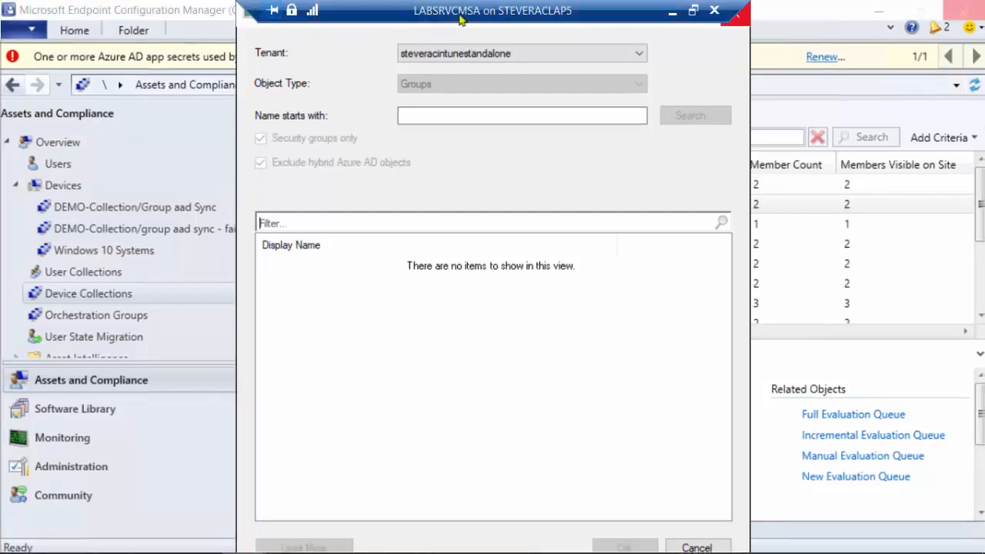
drag(471, 4, 346, 1)
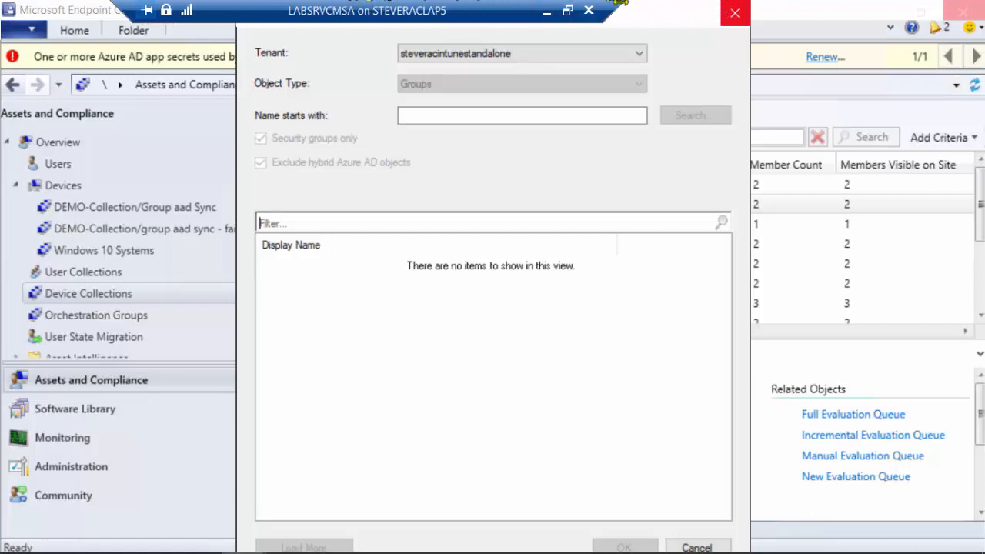
drag(635, 15, 369, 62)
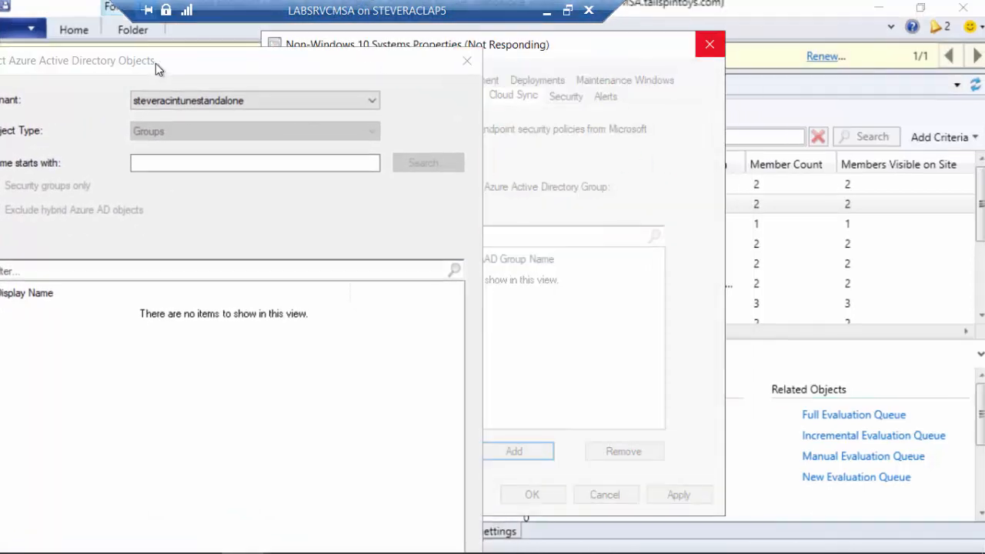
drag(158, 61, 336, 33)
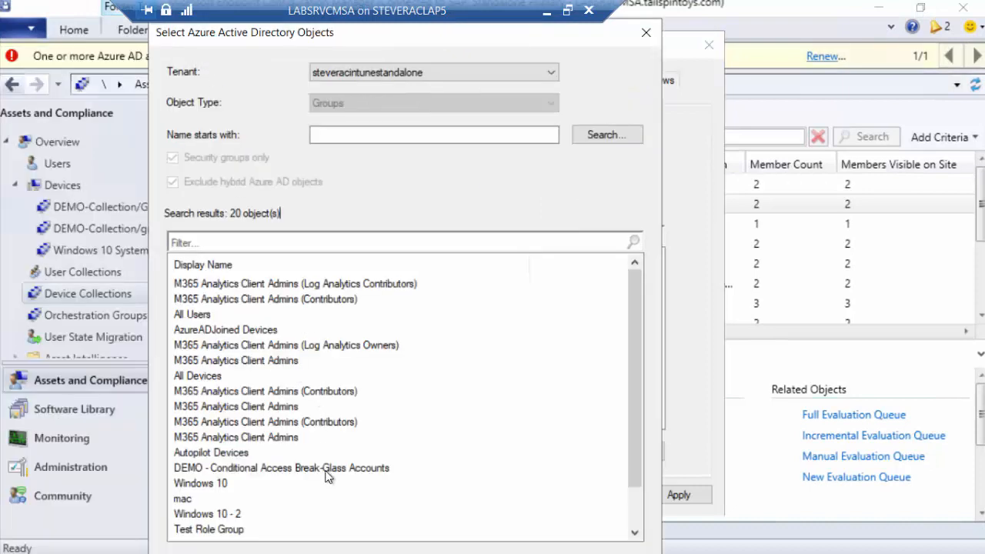
Filter the found groups by "demo", and leave the group selection and collection properties without adding a group
drag(644, 332, 622, 297)
click(311, 242)
text(demo)
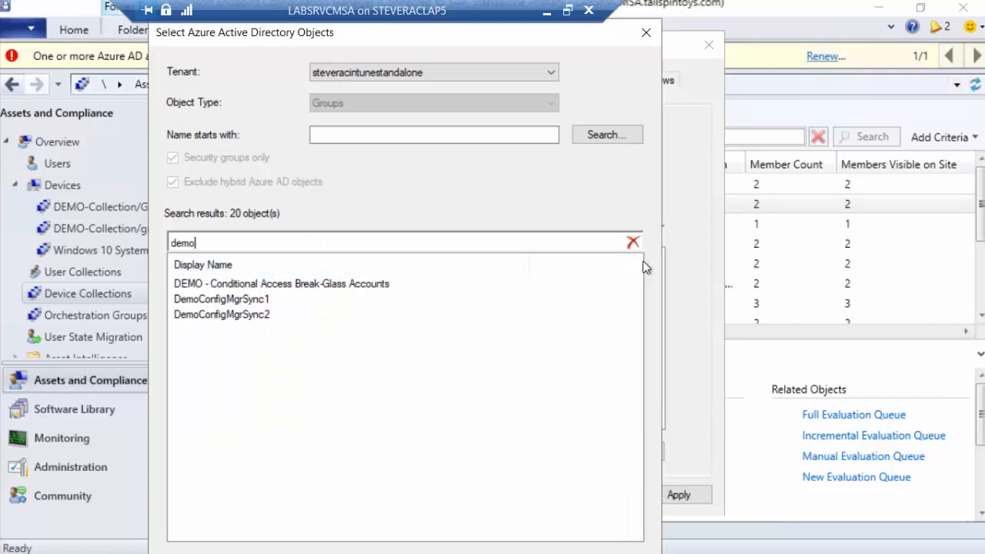
click(646, 33)
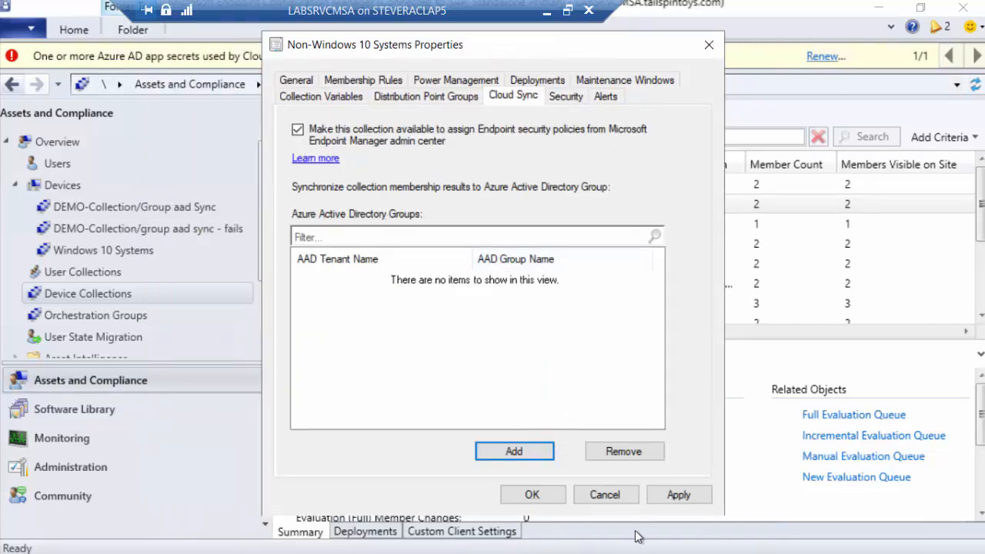
click(605, 495)
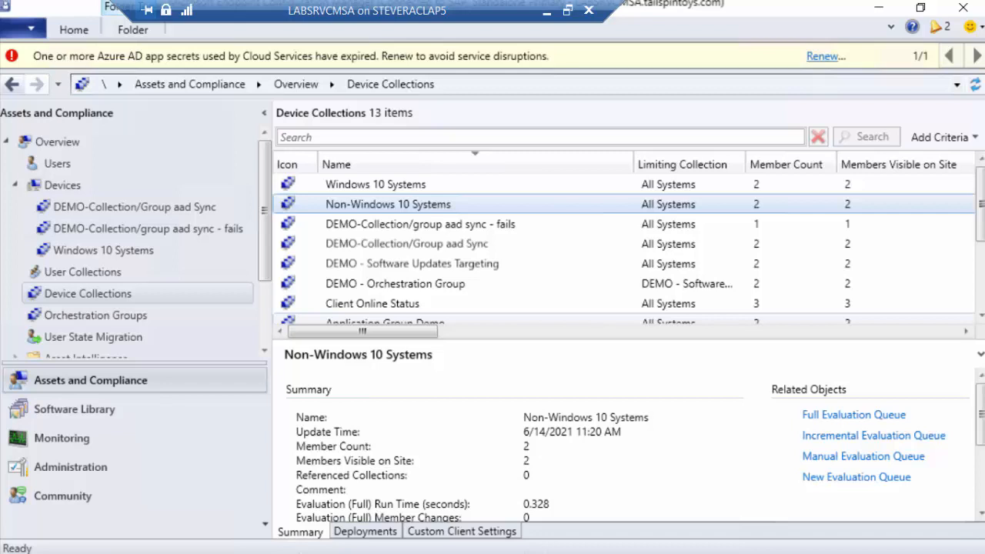
Return to Endpoint Manager, leave the unfinished new group, and open the DemoConfigMgrSync1 group by searching all groups for "demo"
click(546, 15)
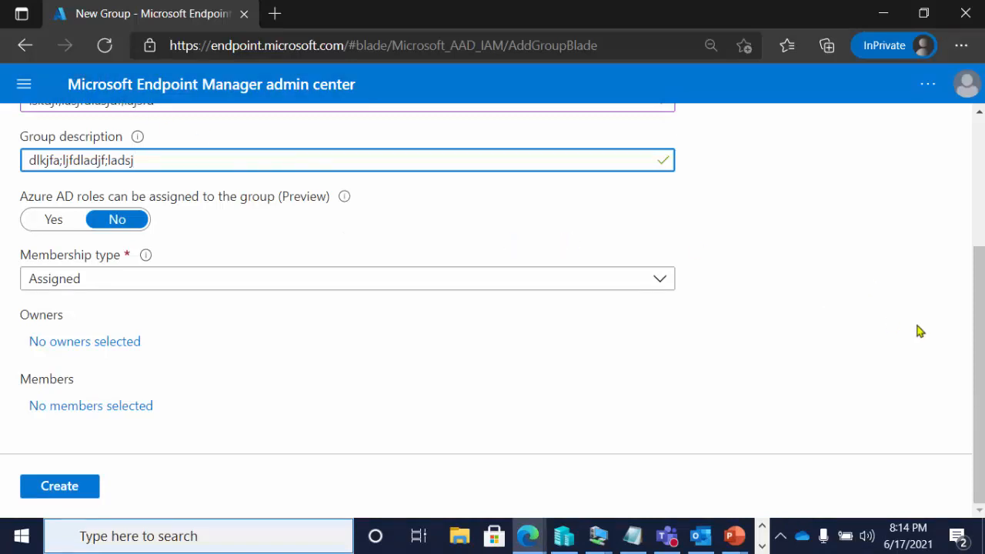
scroll(983, 351, up, 3)
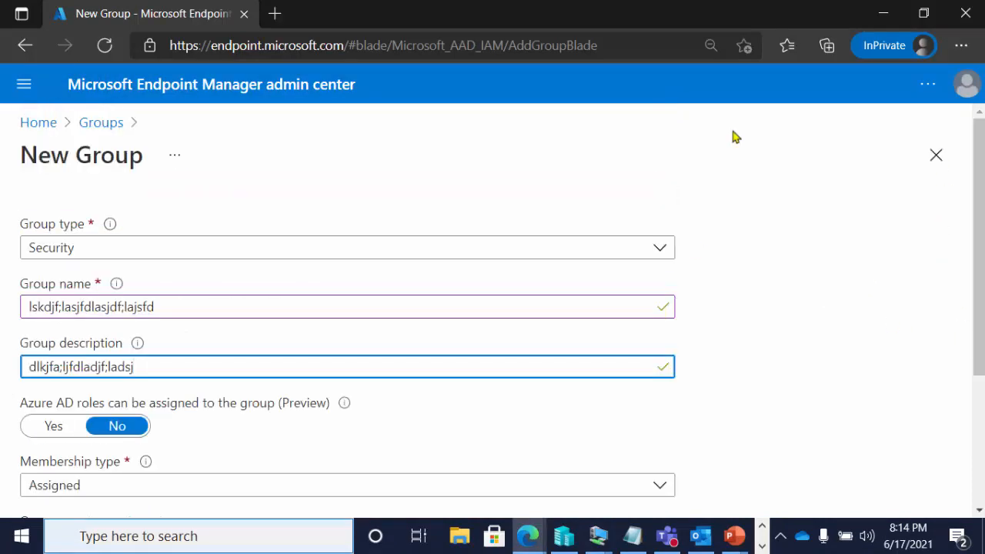
click(110, 121)
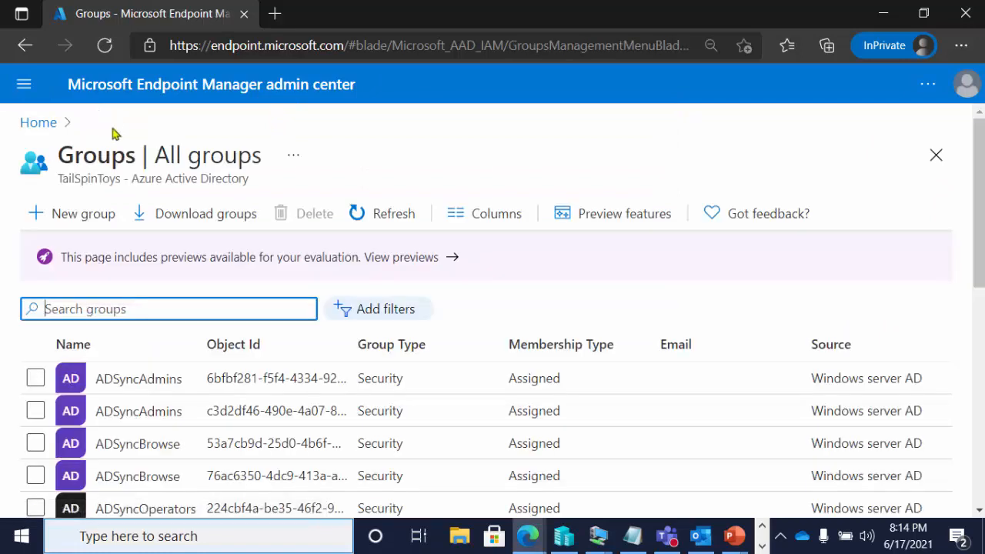
text(demo)
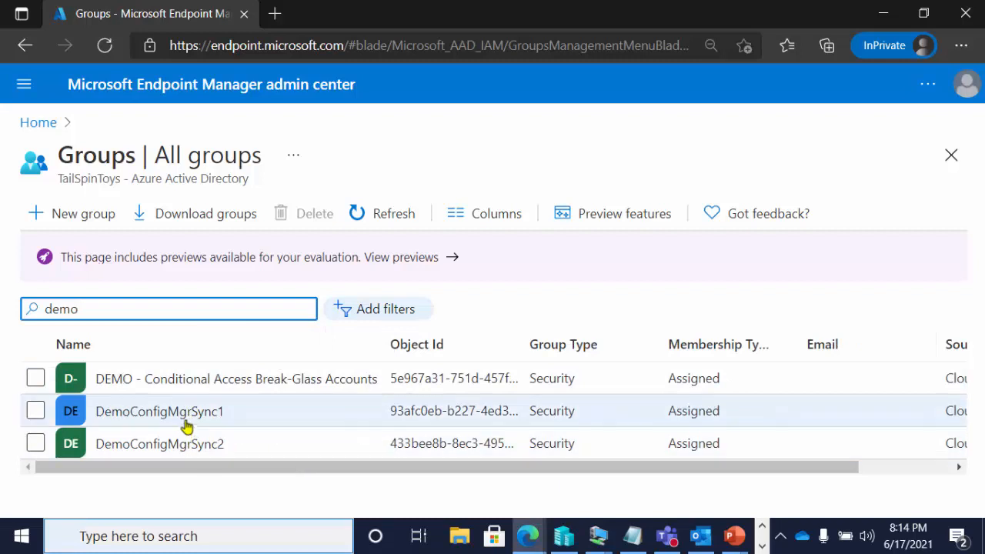
click(187, 420)
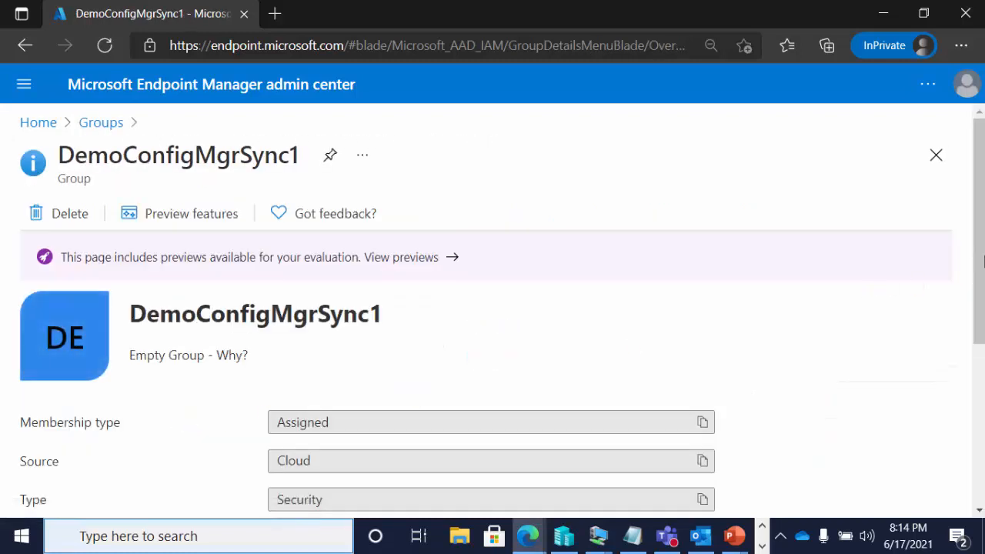
Review the overview details of the DemoConfigMgrSync1 group and display its direct members
scroll(979, 261, down, 3)
drag(979, 391, 979, 426)
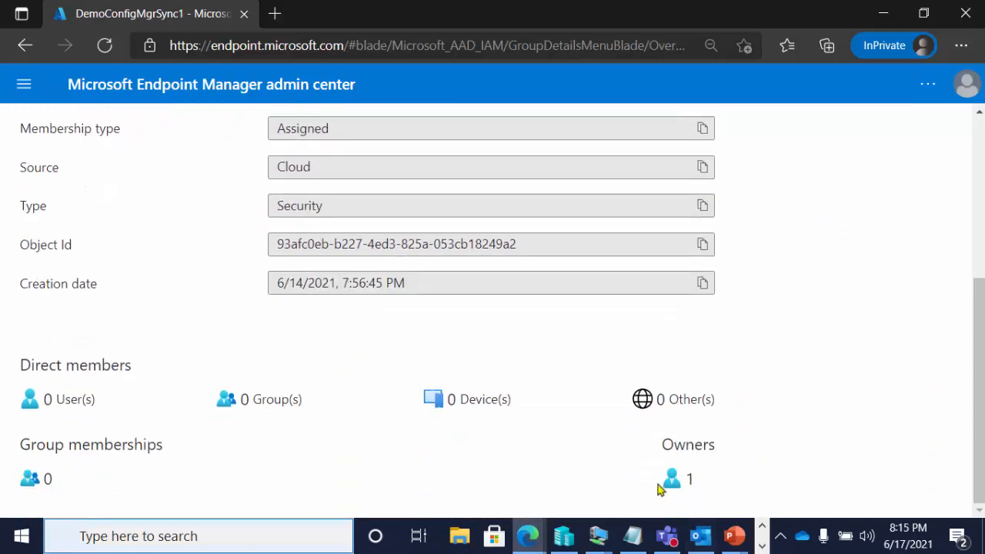
drag(979, 397, 976, 187)
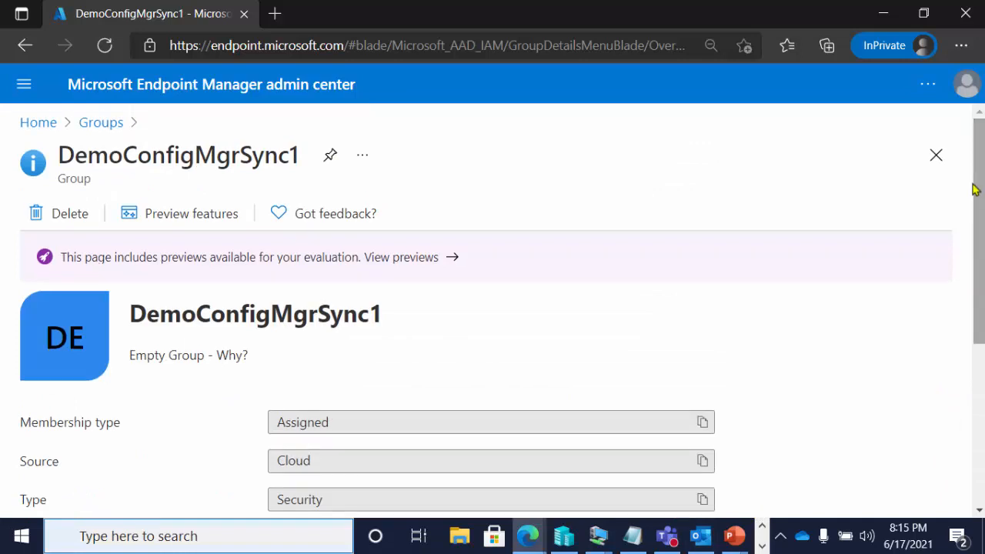
click(23, 84)
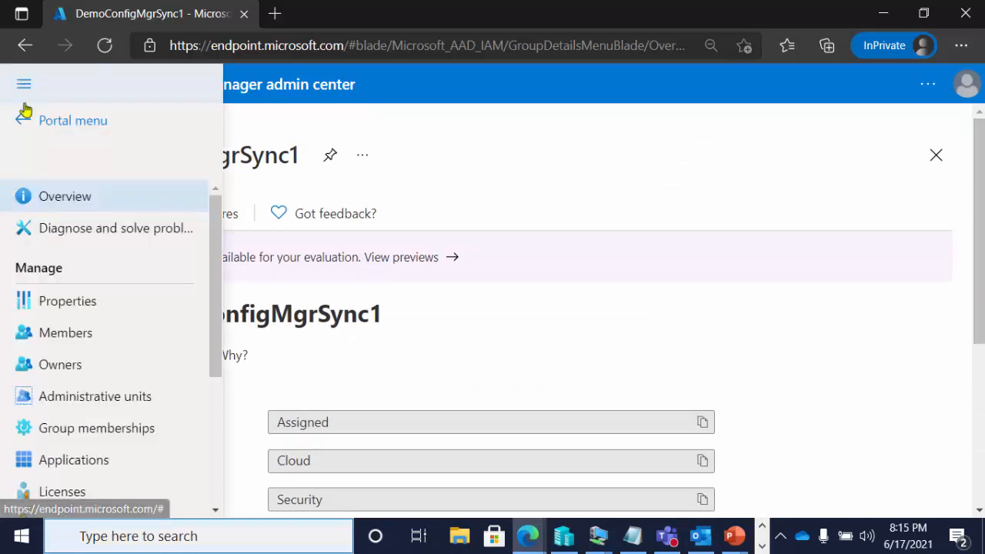
click(85, 331)
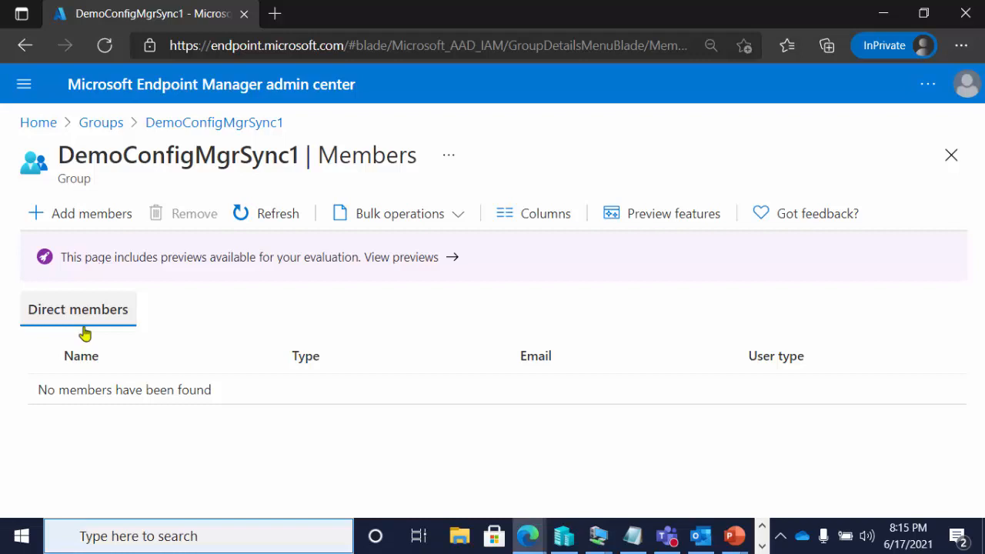
Open the DemoConfigMgrSync2 group from the list of all groups, review its overview details and display its direct members
click(110, 132)
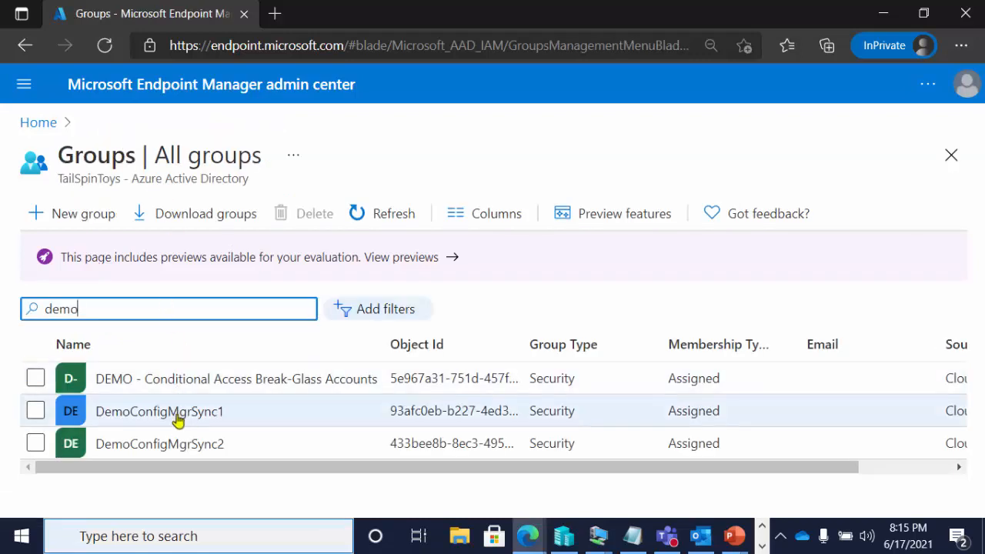
click(192, 446)
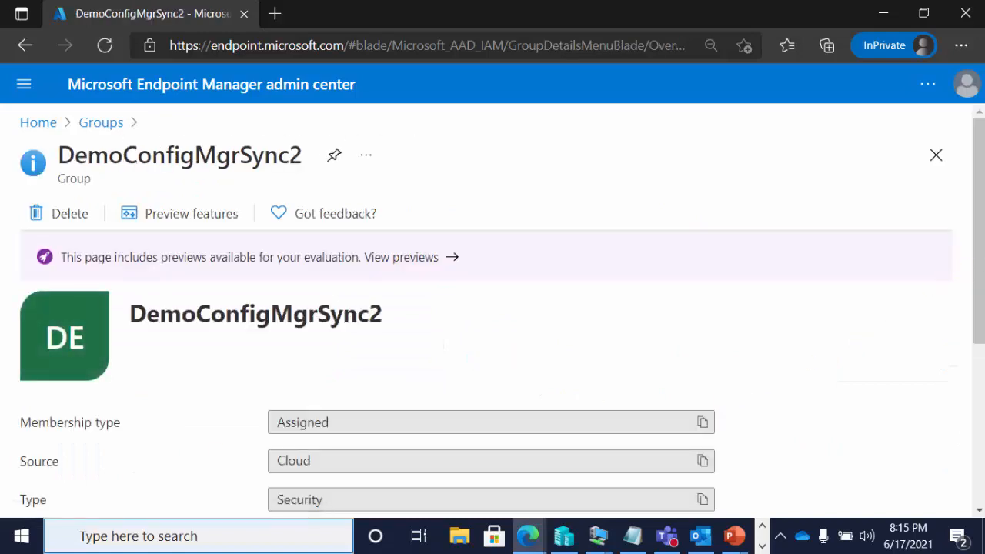
scroll(855, 508, down, 4)
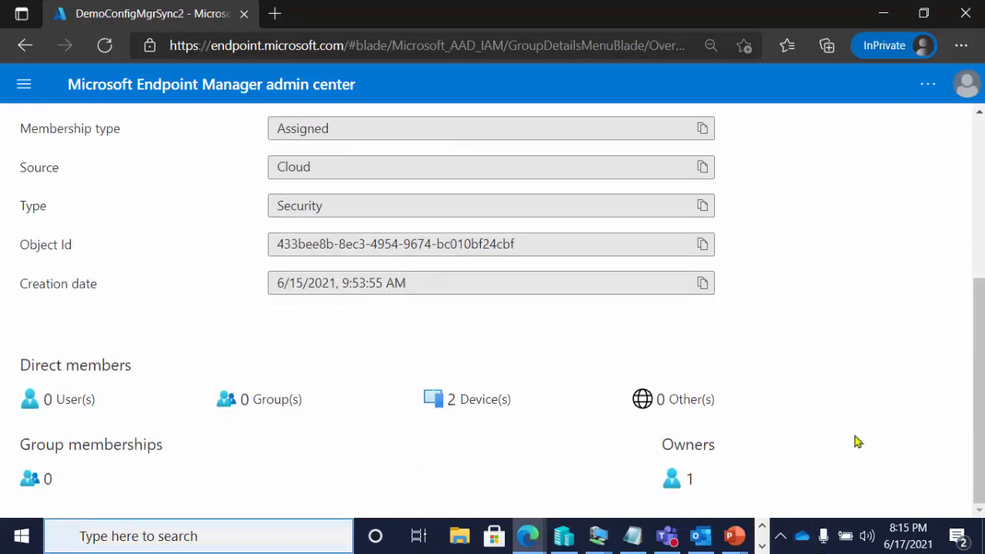
click(24, 84)
click(89, 335)
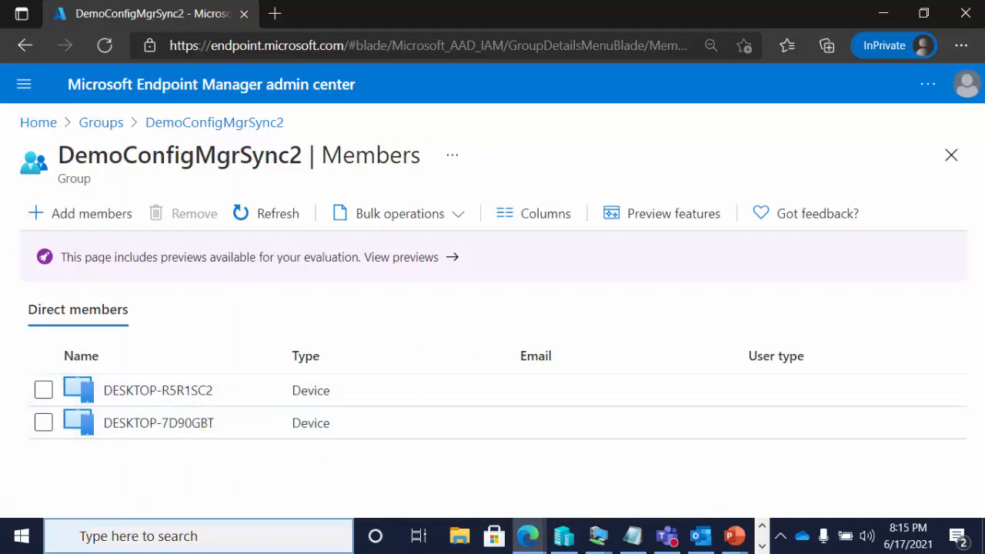
Switch to the Configuration Manager console, compare the two DEMO sync device collections, and display the members of DEMO-Collection/Group aad Sync
key(alt+Tab)
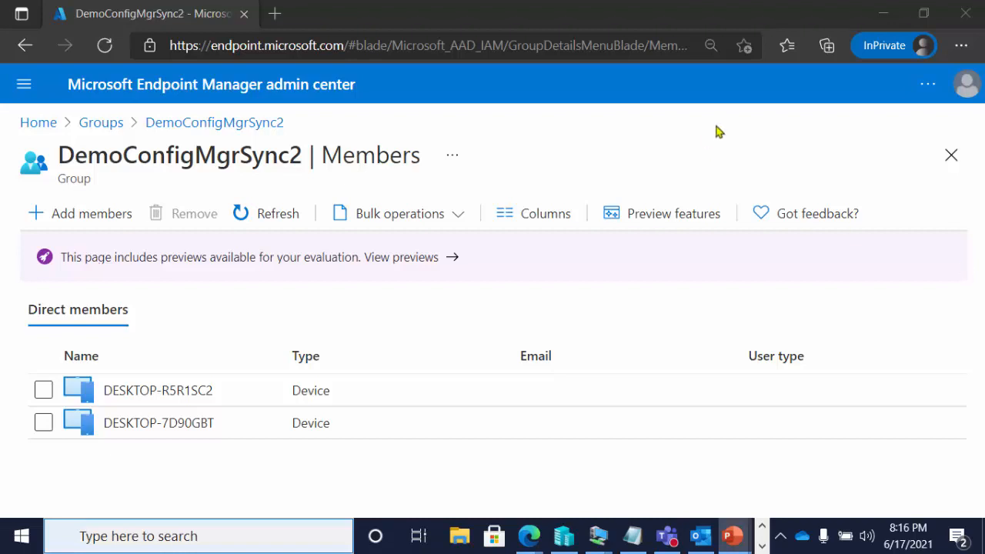
click(881, 11)
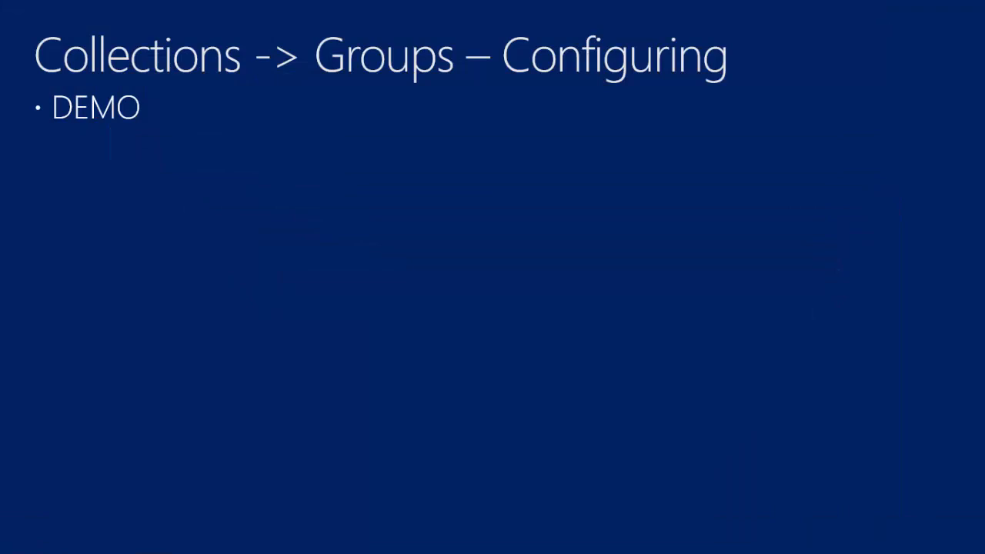
key(alt+Tab)
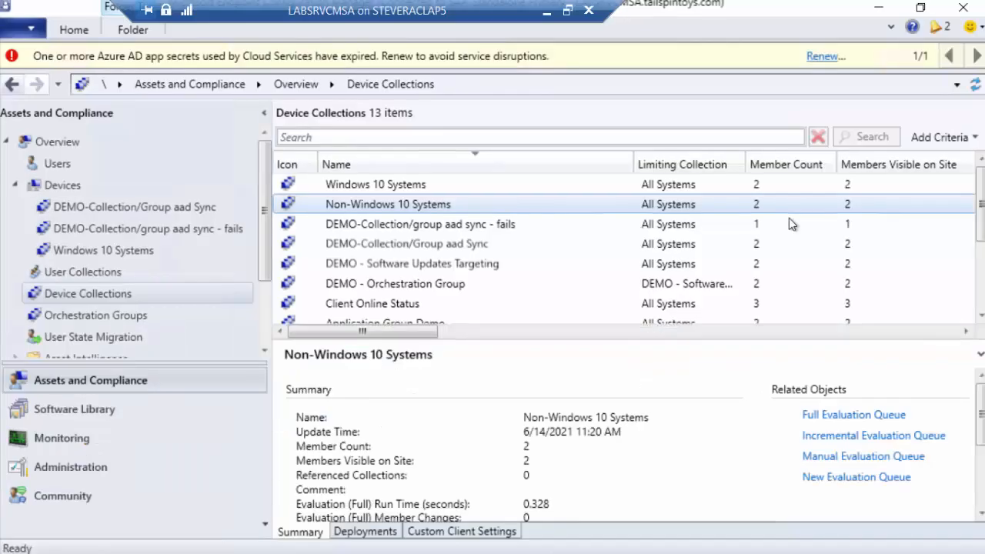
click(461, 228)
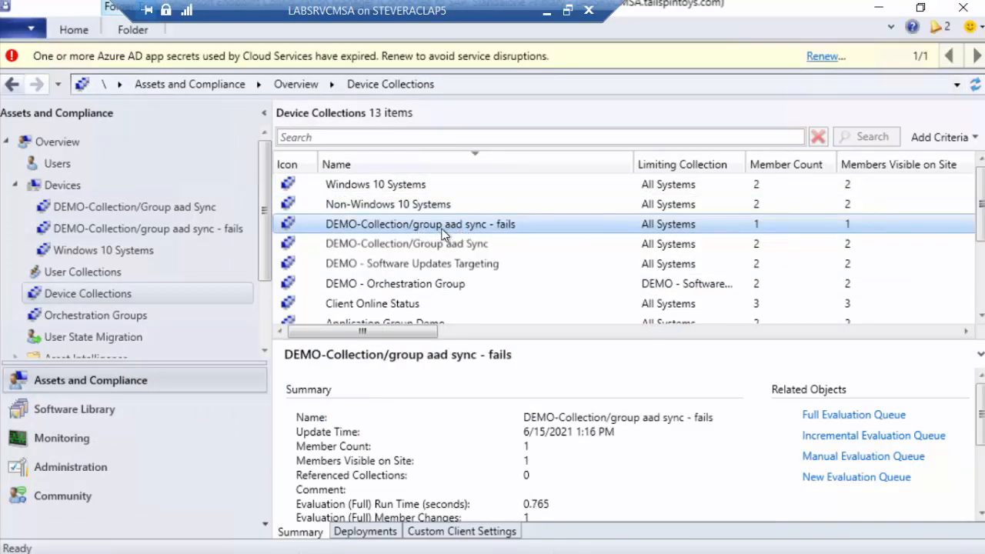
click(483, 242)
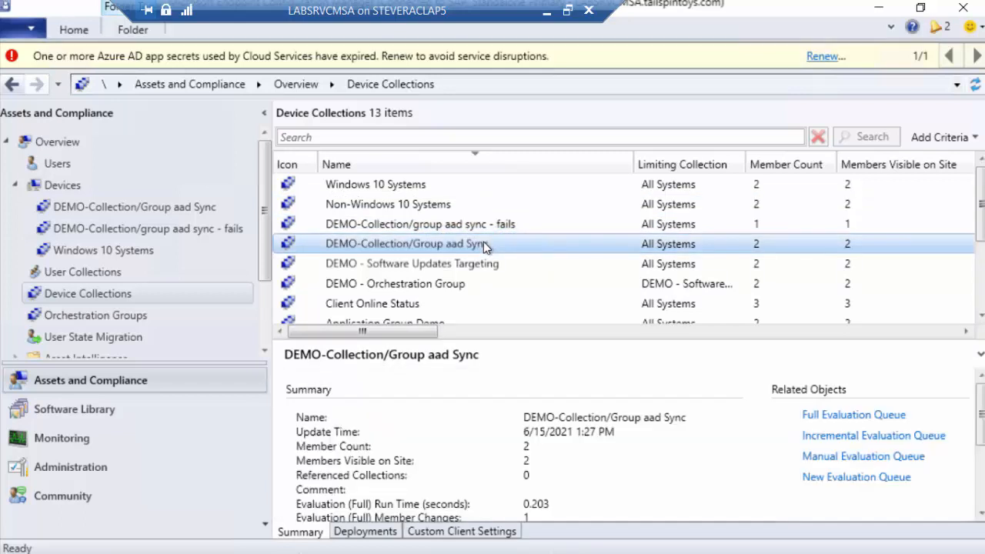
click(187, 209)
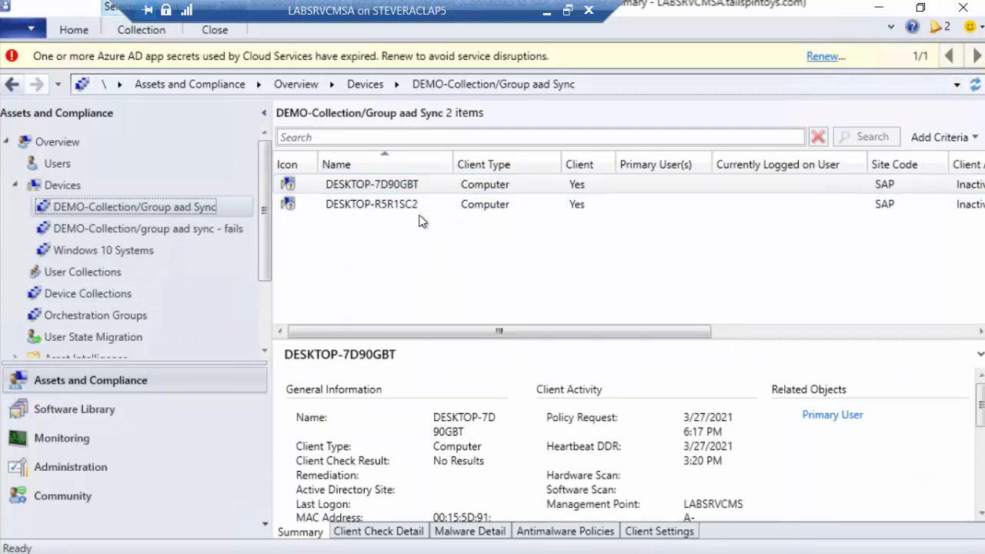
Check the Cloud Sync group assignment in the properties of DEMO-Collection/Group aad Sync, and close them without changes
right_click(139, 212)
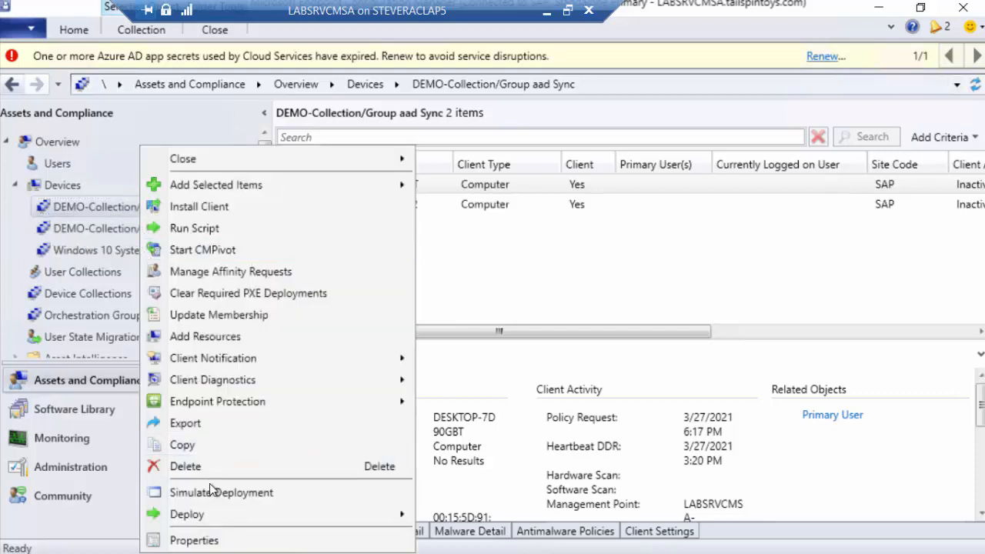
click(229, 542)
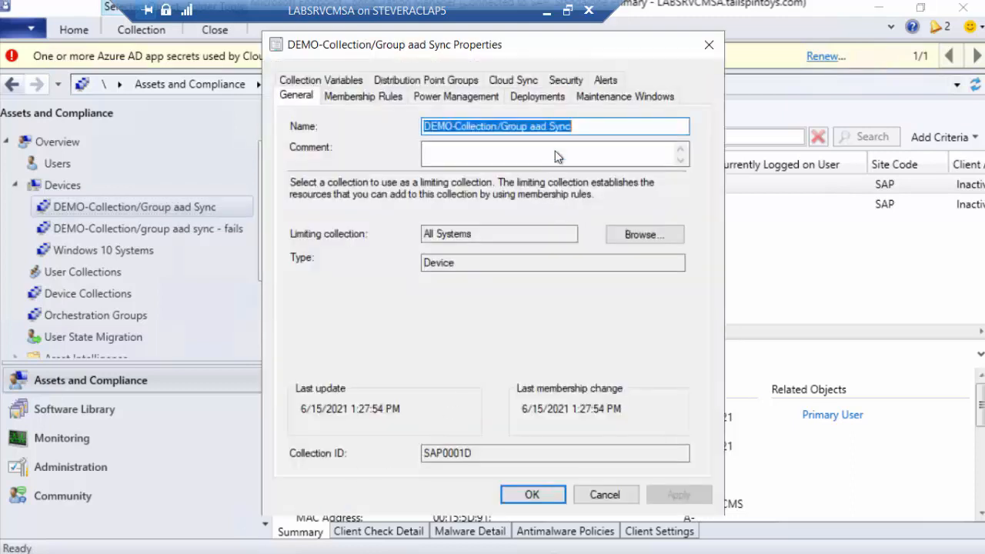
click(525, 83)
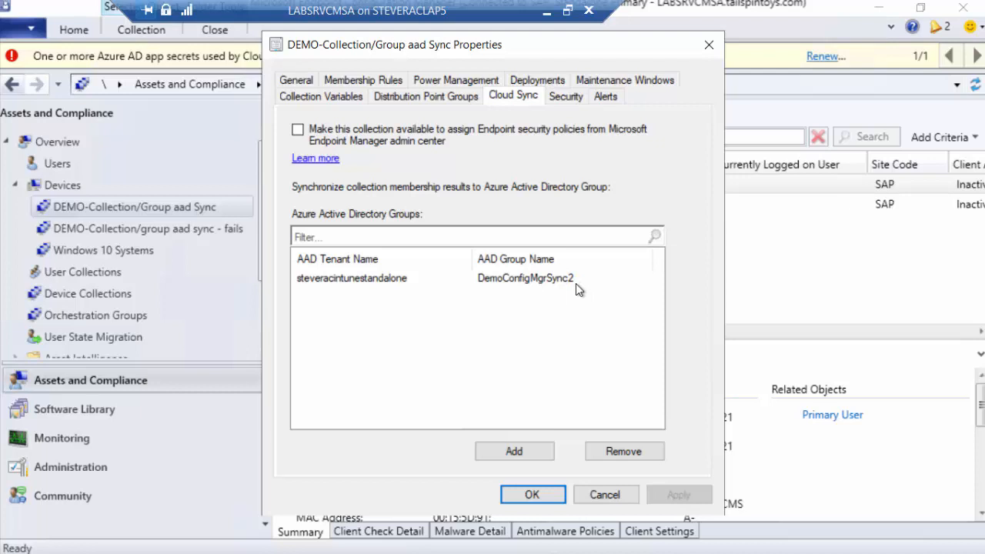
click(604, 493)
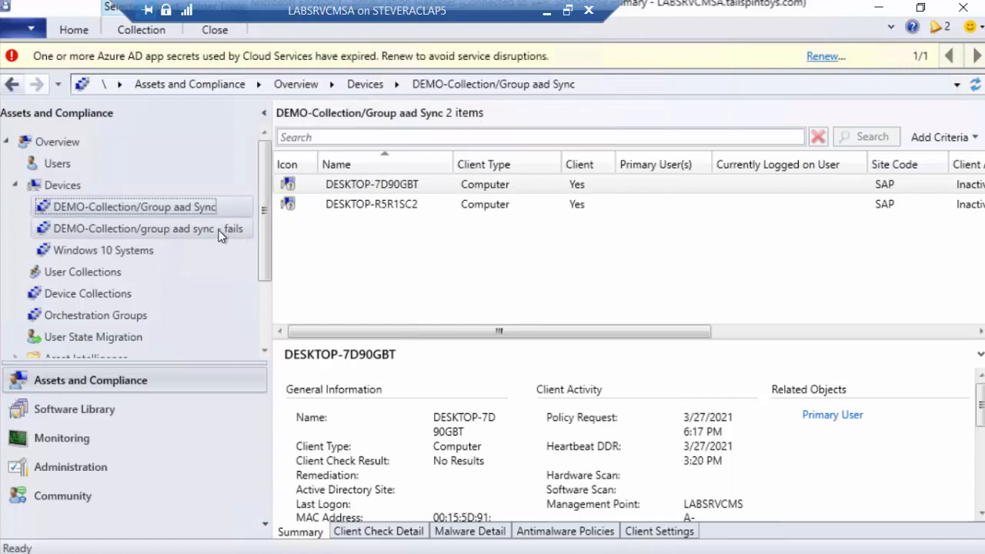
Display the members of DEMO-Collection/group aad sync - fails, check its Cloud Sync group assignment, and close the properties without changes
click(220, 236)
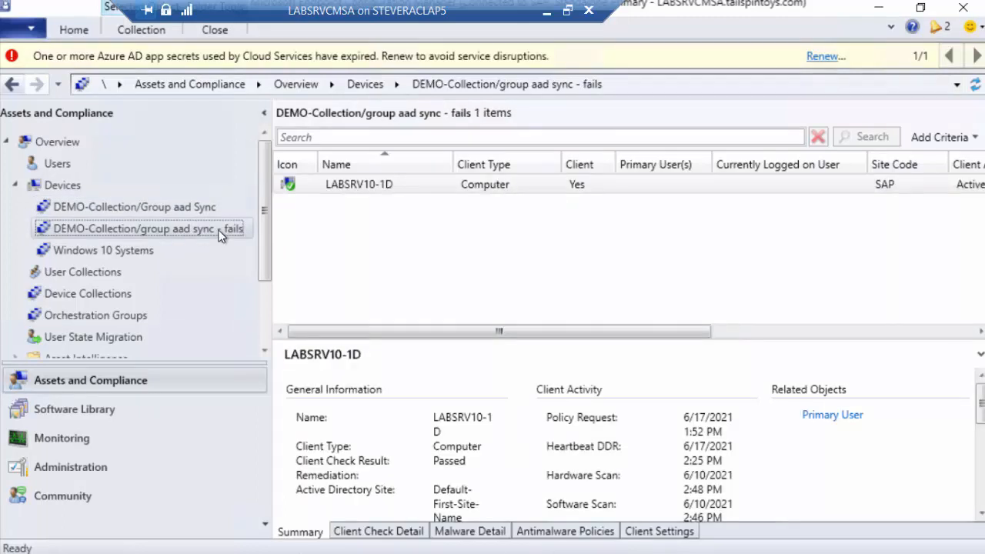
right_click(221, 235)
click(312, 538)
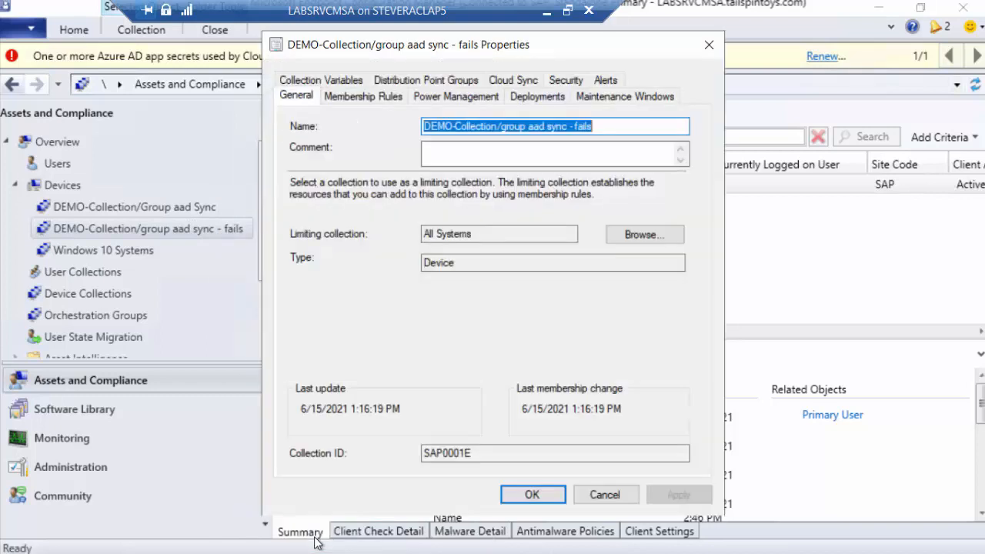
click(512, 80)
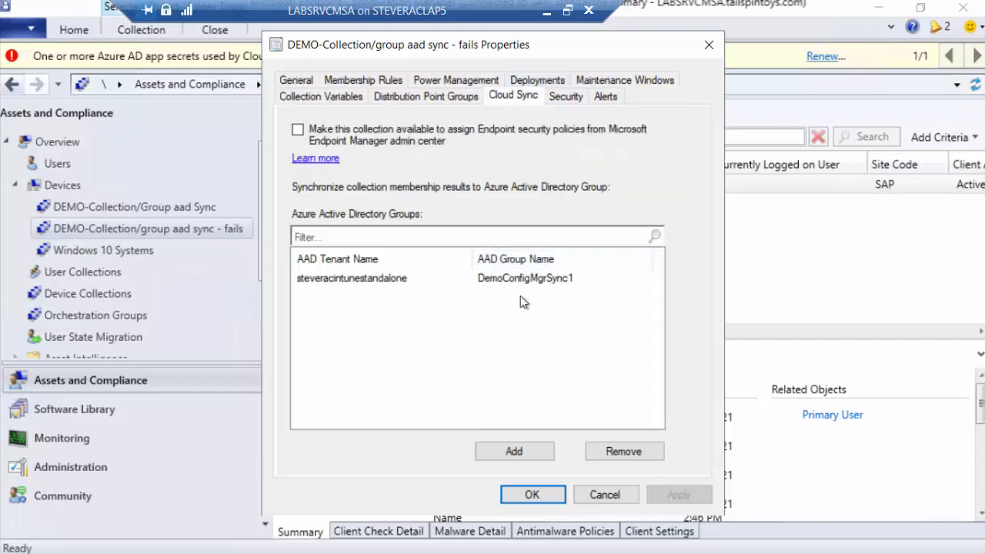
click(604, 495)
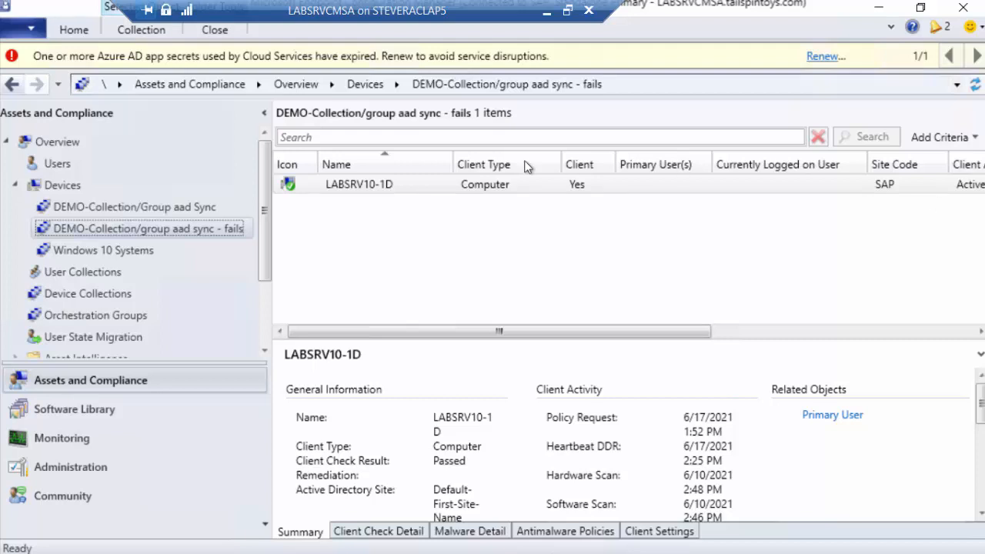
In Endpoint Manager, search for "lab" and add the device LABSRV10-10 to DemoConfigMgrSync2, and return to the Configuration Manager console
click(133, 209)
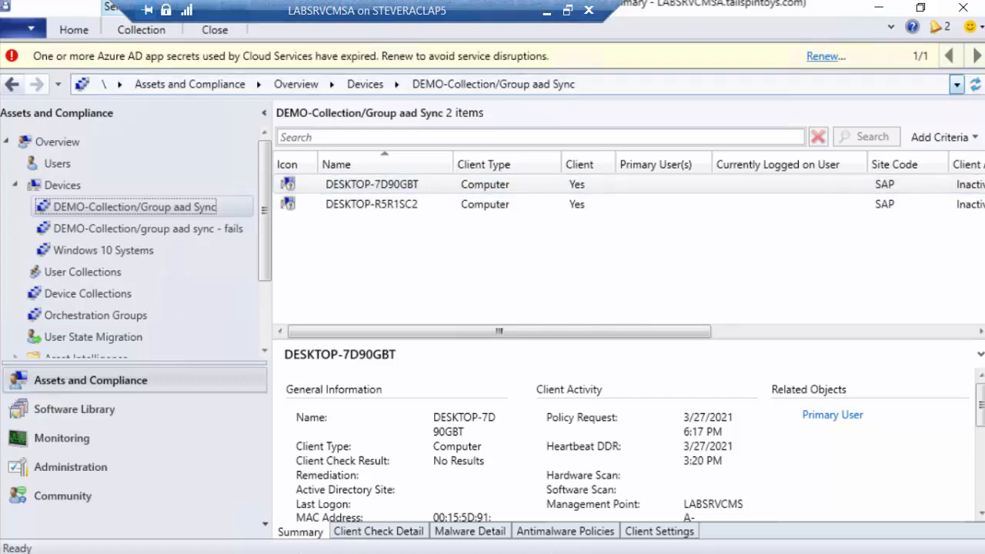
click(548, 12)
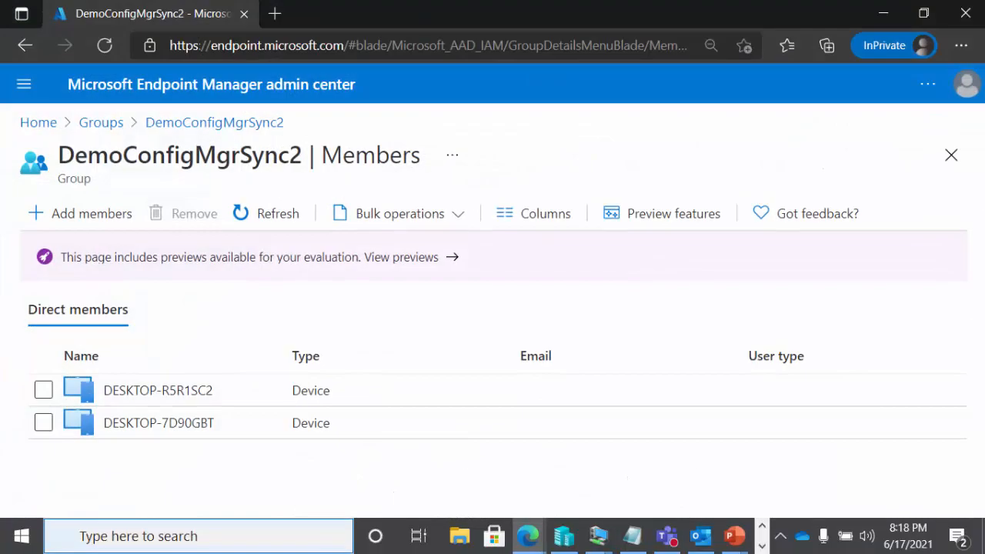
click(116, 218)
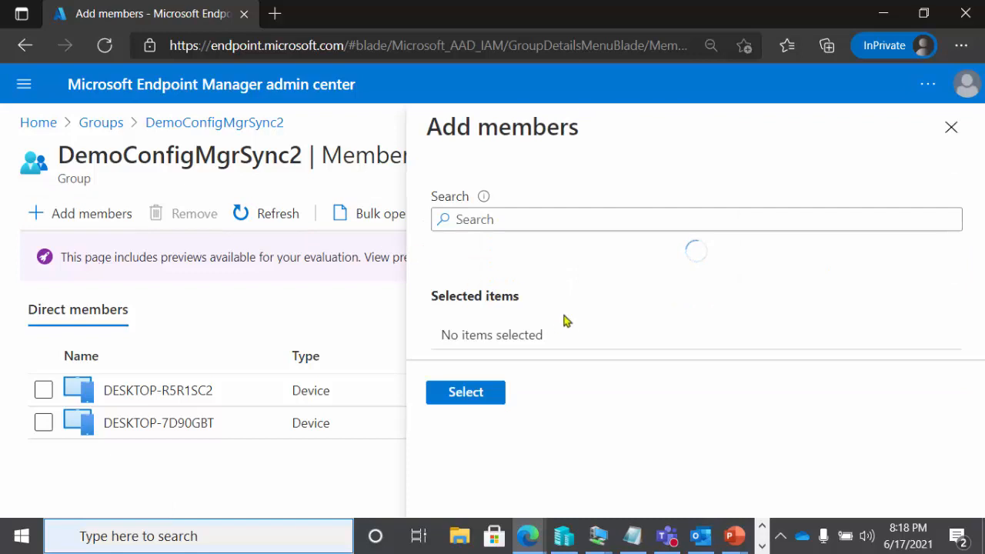
text(lab)
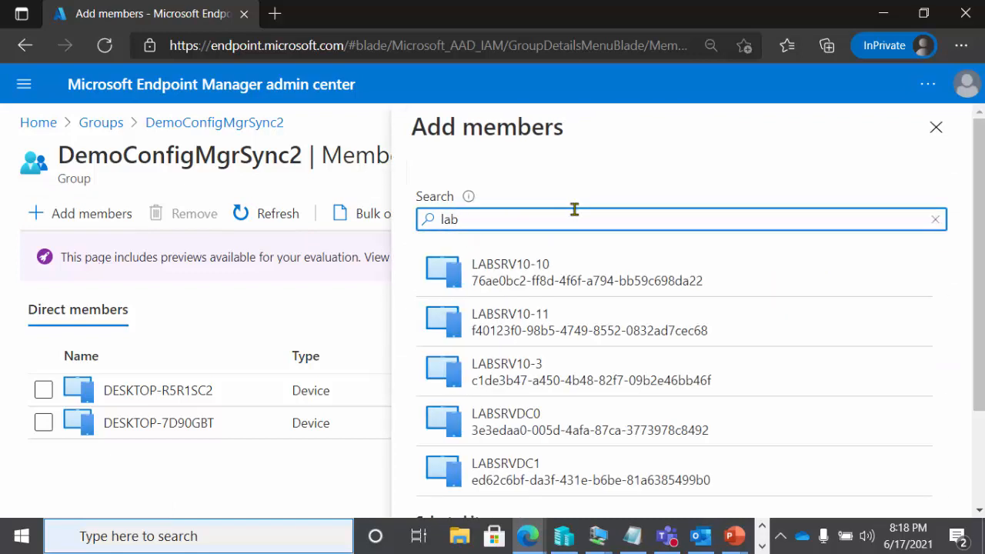
click(567, 282)
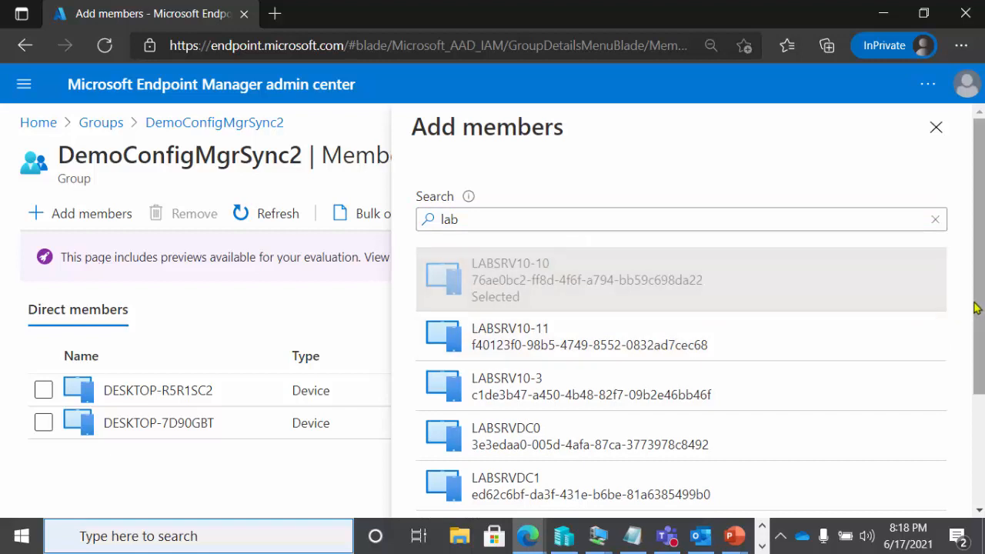
drag(979, 308, 977, 459)
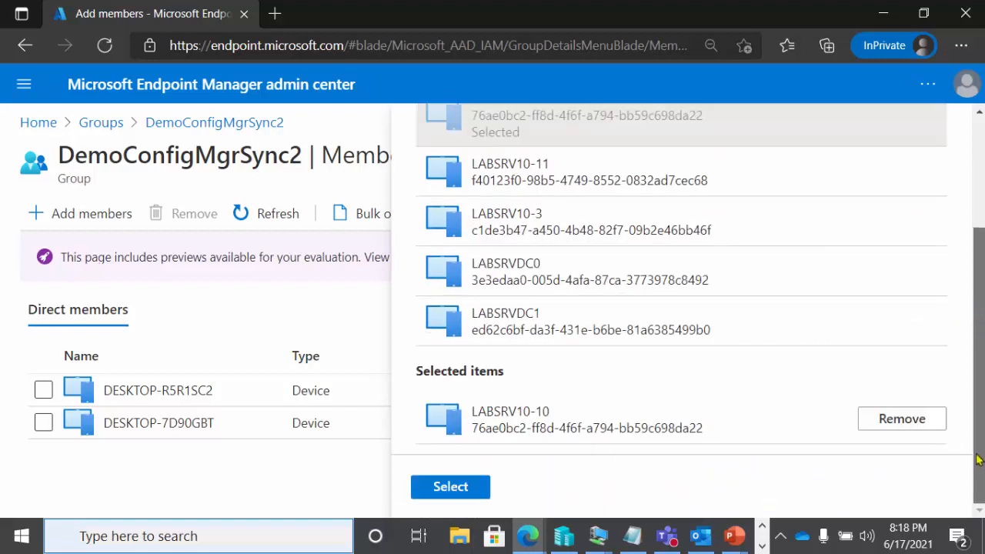
click(475, 486)
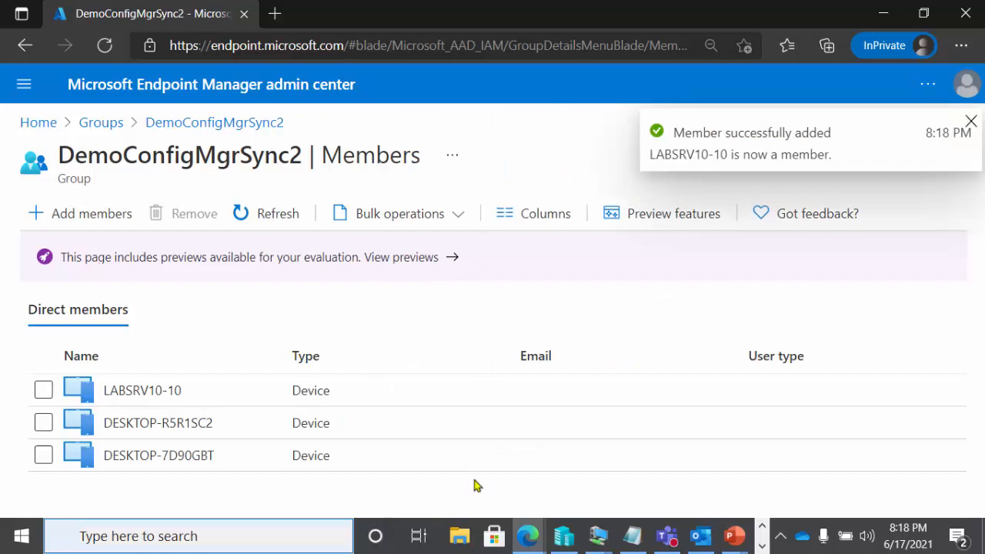
click(880, 11)
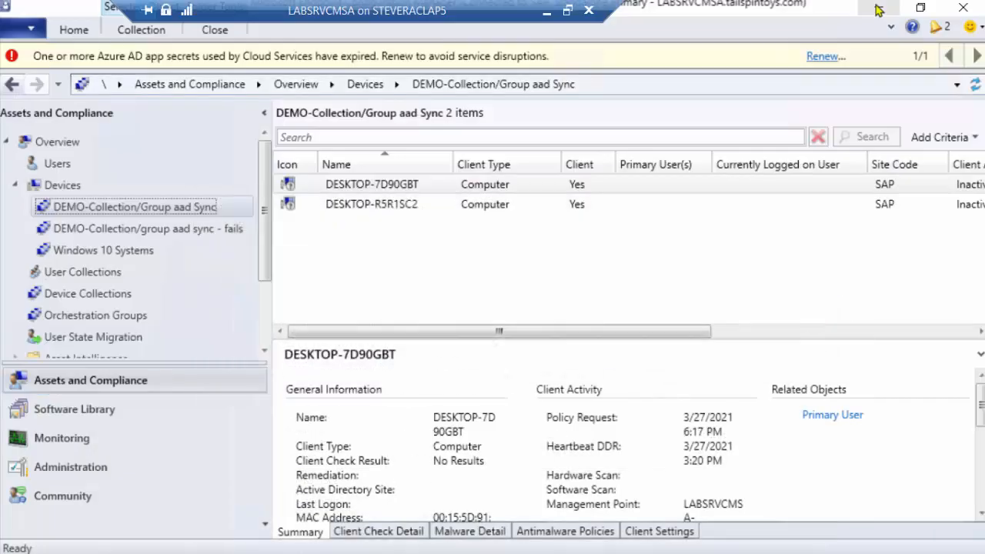
right_click(132, 209)
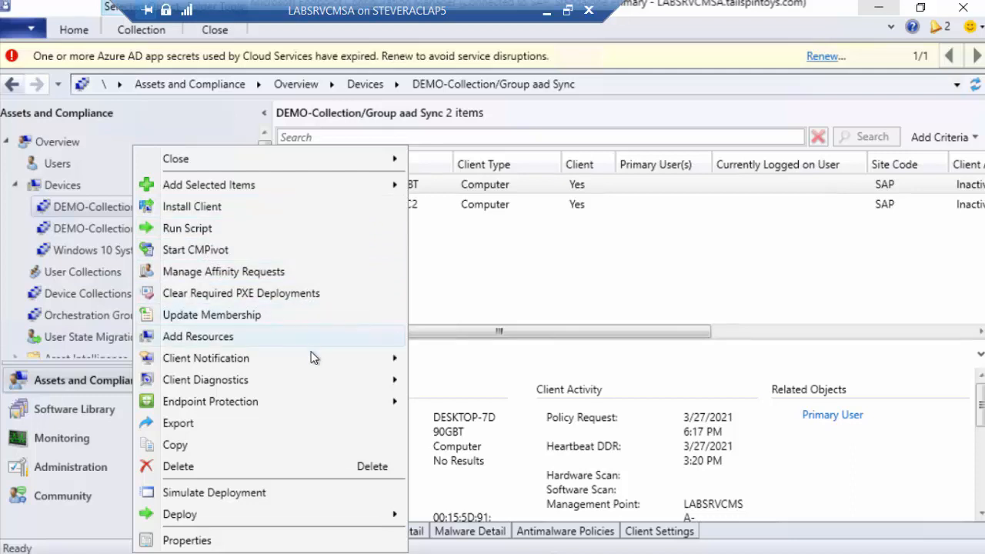
click(94, 205)
right_click(93, 205)
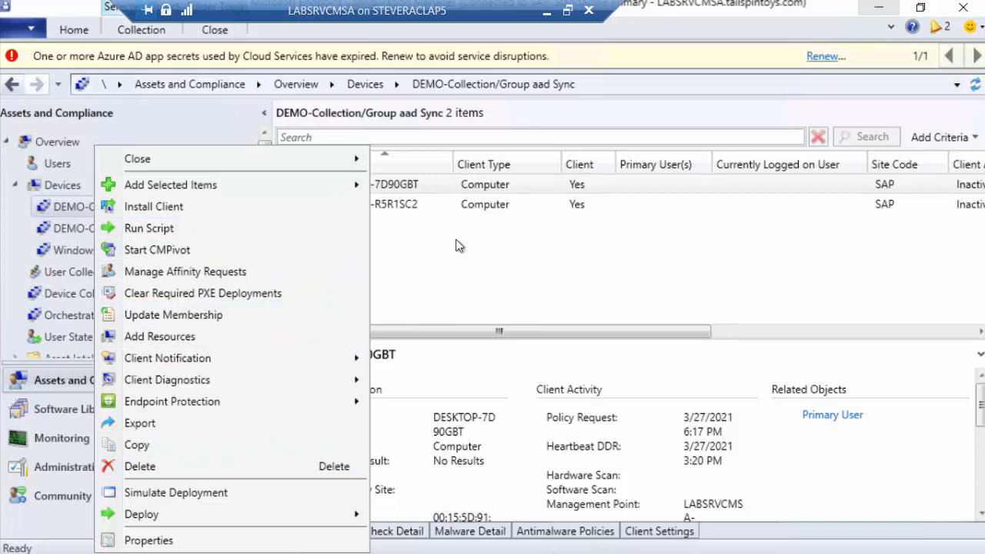
click(64, 269)
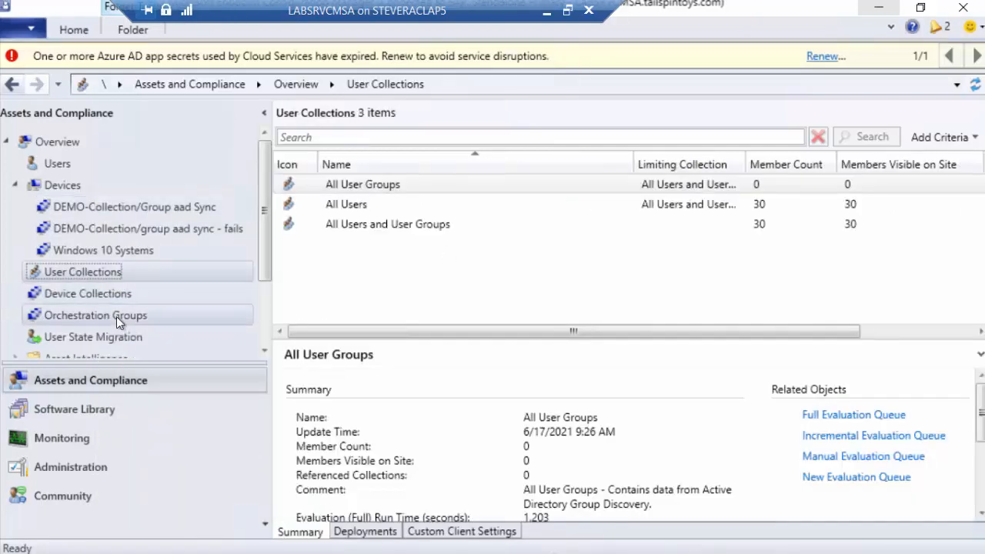
Run and confirm a full membership synchronization of the device collection DEMO-Collection/Group aad Sync to its Azure AD group
click(114, 299)
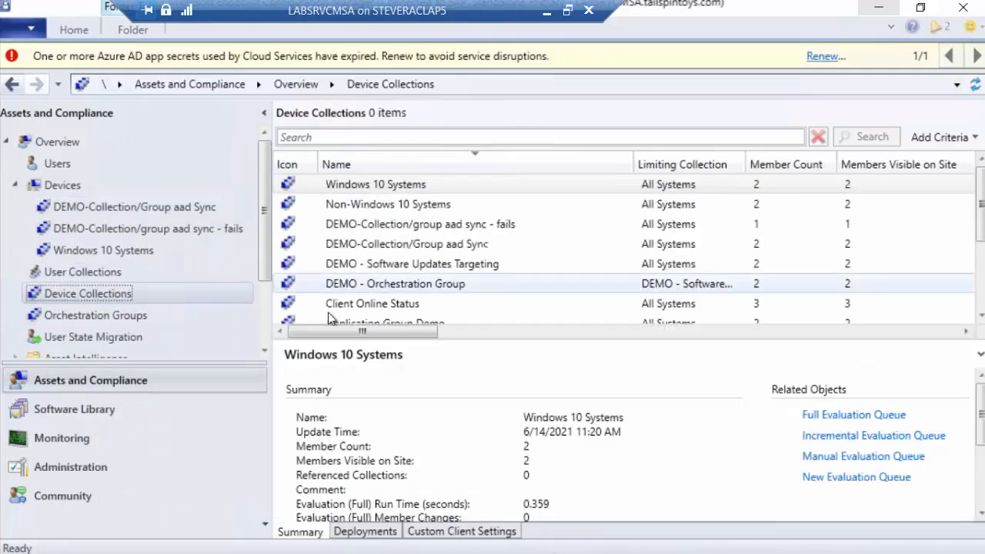
click(429, 245)
right_click(430, 247)
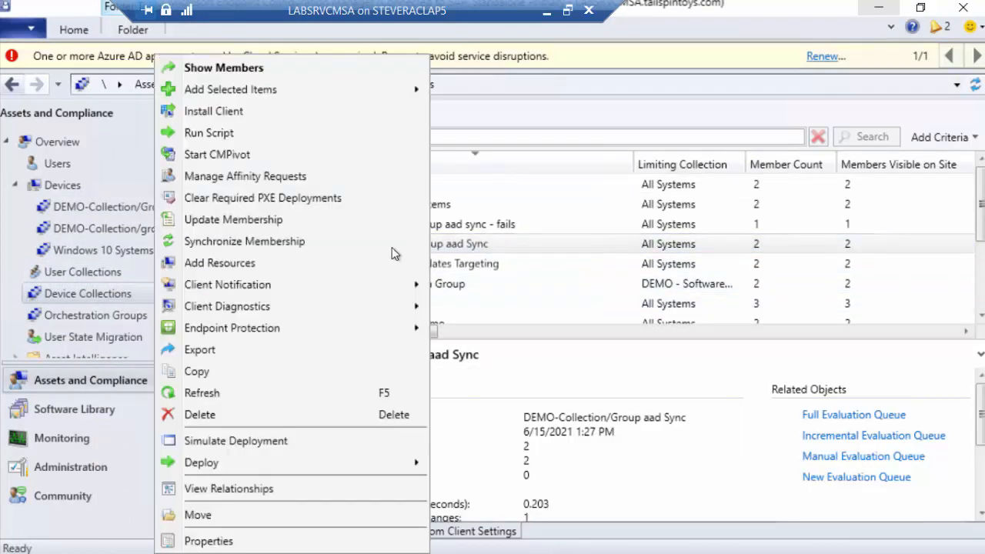
click(309, 242)
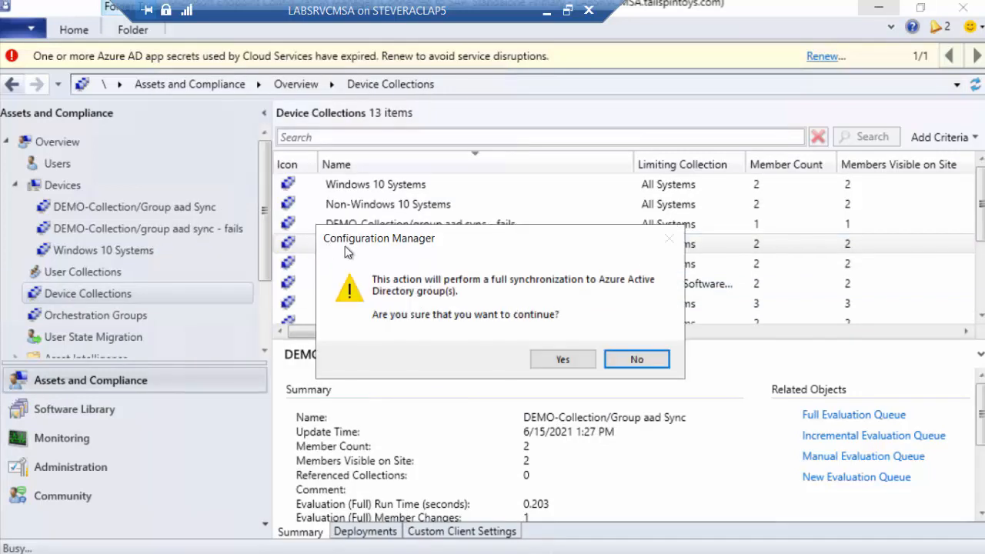
click(550, 358)
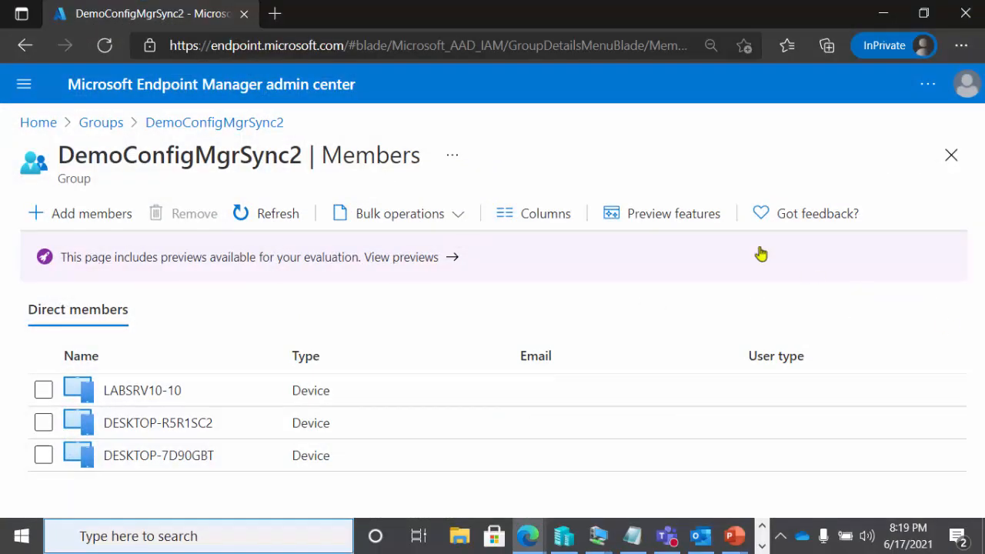
Refresh the DemoConfigMgrSync2 member list in Endpoint Manager to check the synchronization, and return to the Configuration Manager console
click(281, 208)
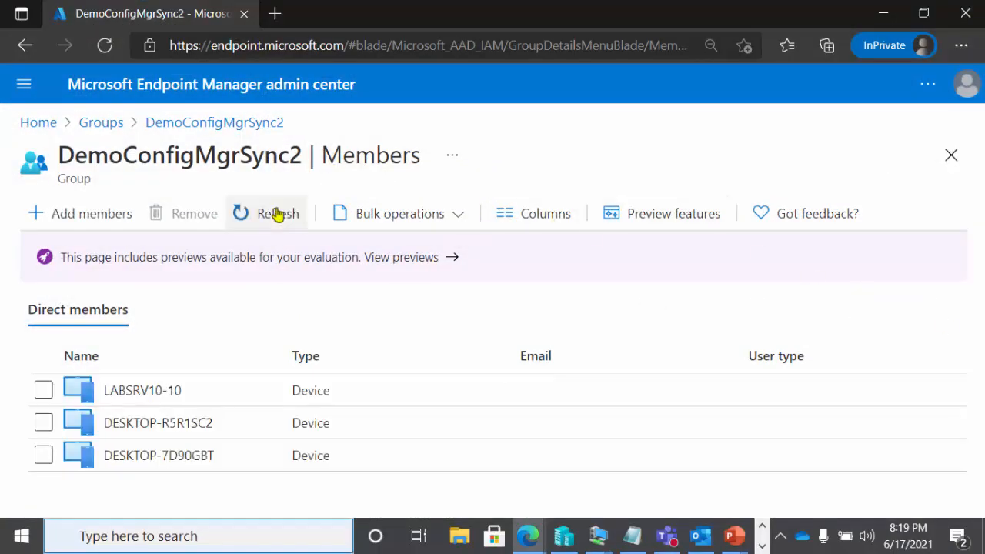
click(275, 213)
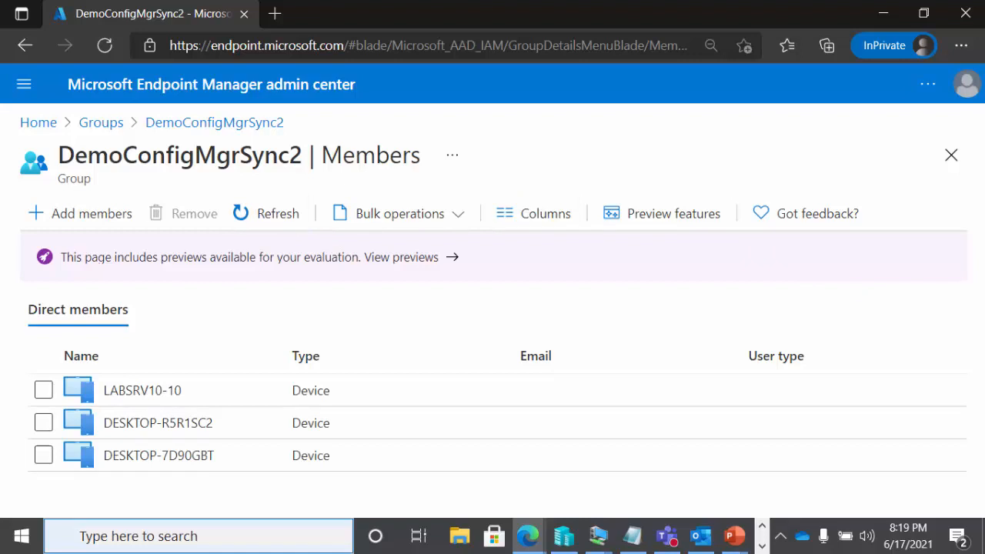
key(alt+Tab)
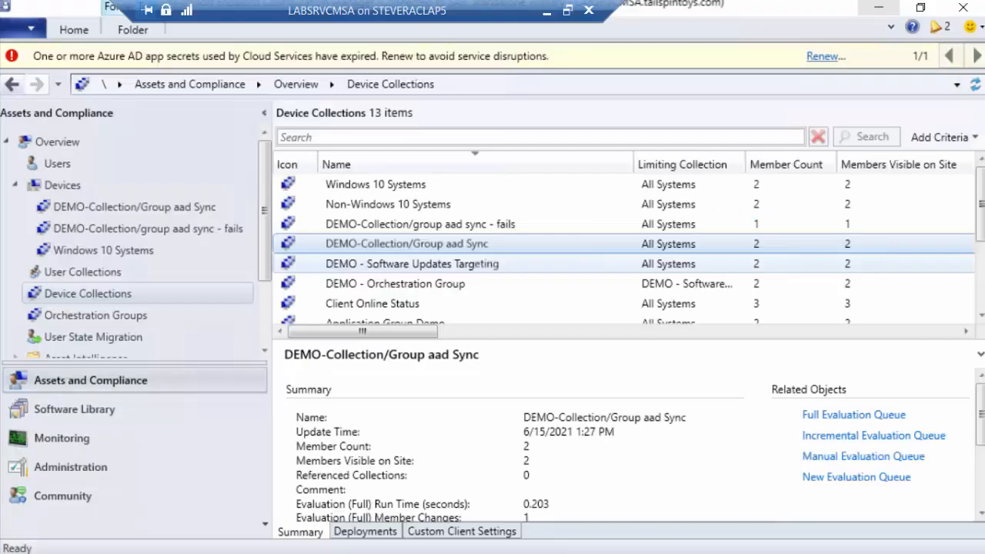
Open CollectionAADGroupSyncWorker.log from File Explorer's recent files in Notepad, view its latest entries, and close it
click(878, 7)
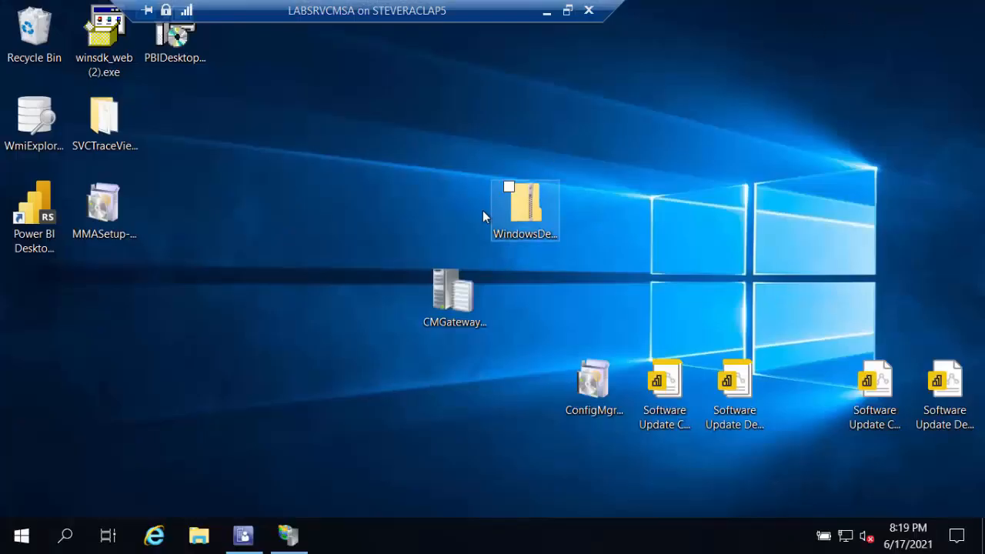
click(199, 538)
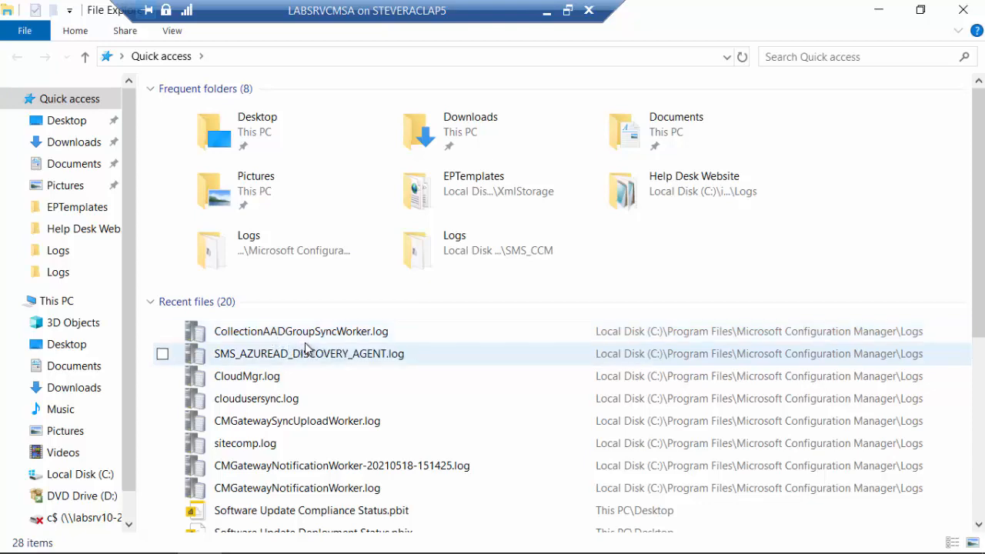
double_click(313, 341)
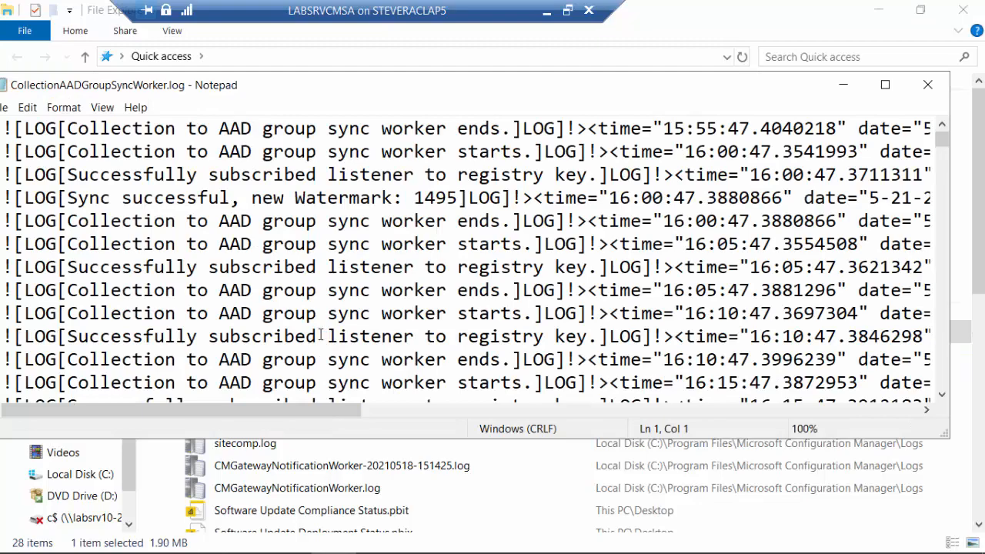
drag(944, 155, 951, 389)
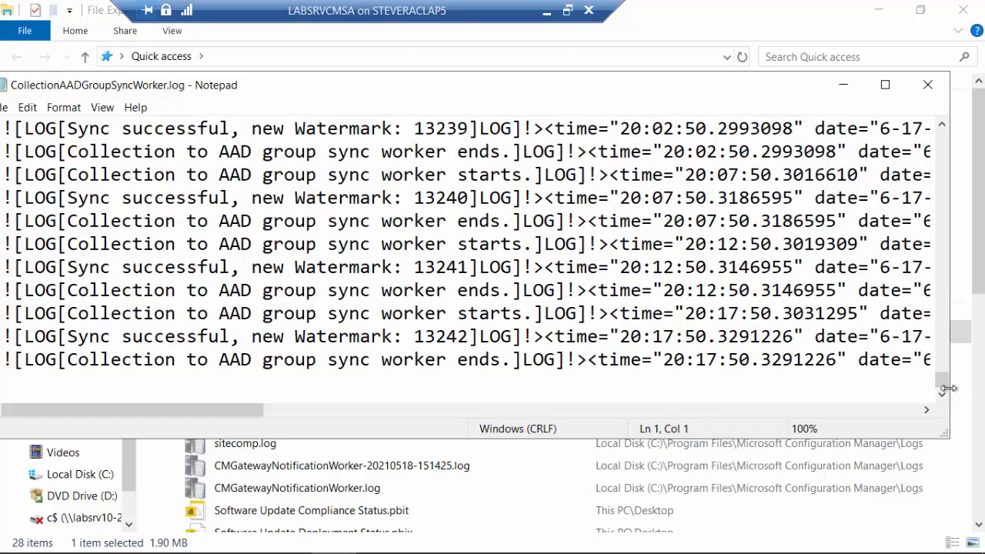
click(928, 86)
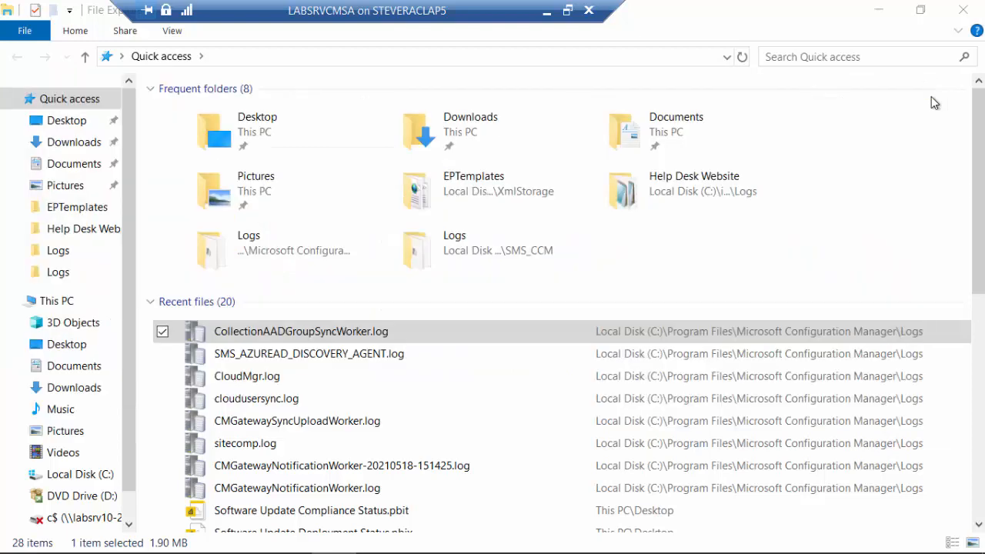
Open CollectionAADGroupSyncWorker.log with the Configuration Manager Trace Log Tool and maximize its window
right_click(288, 334)
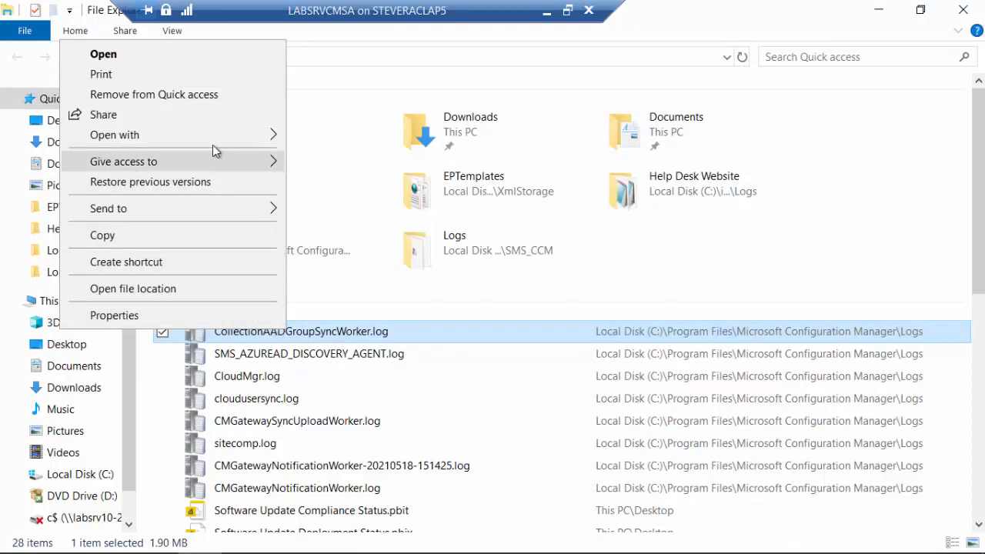
mouse_move(215, 136)
click(331, 136)
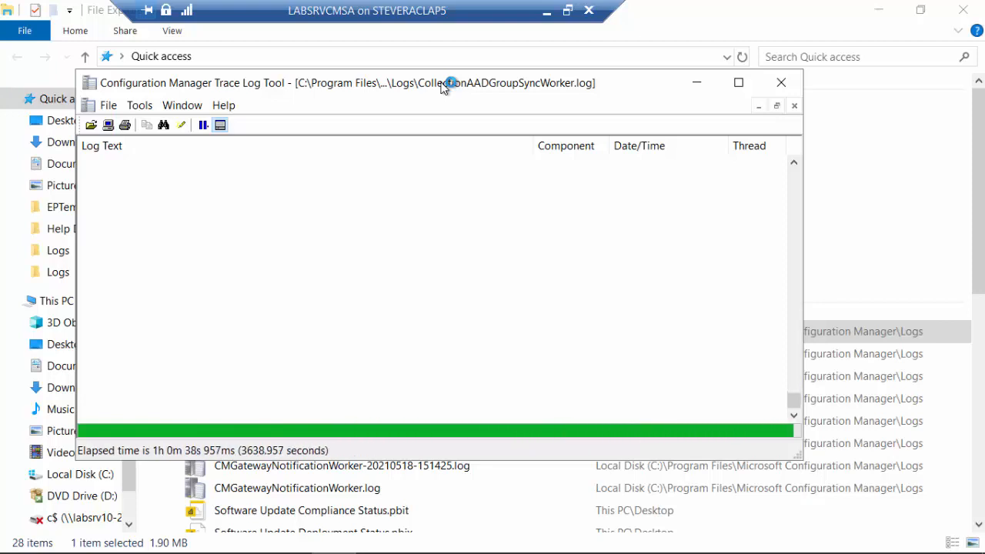
double_click(445, 85)
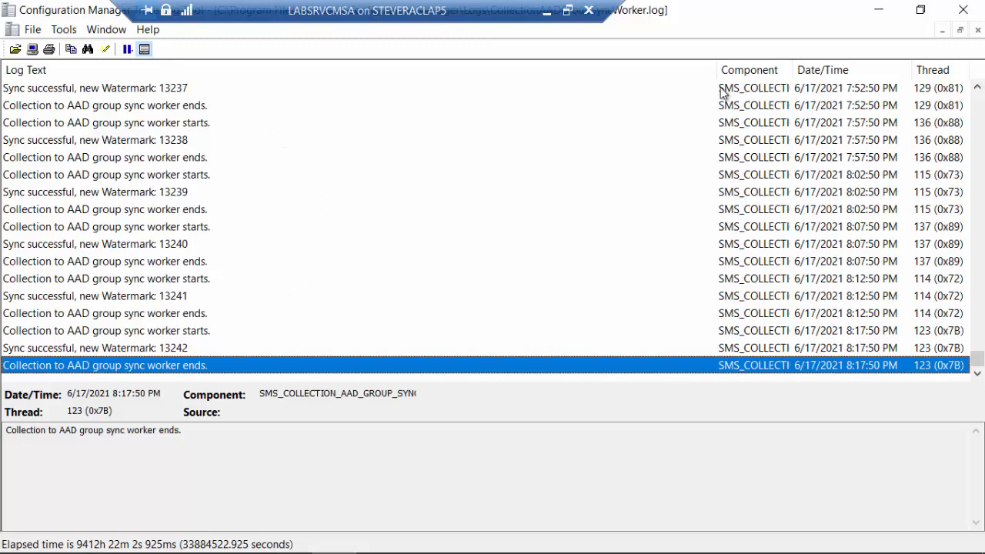
Examine the earlier log entries on ignored and deleted devices during full group syncs, and return to the newest entries
click(977, 88)
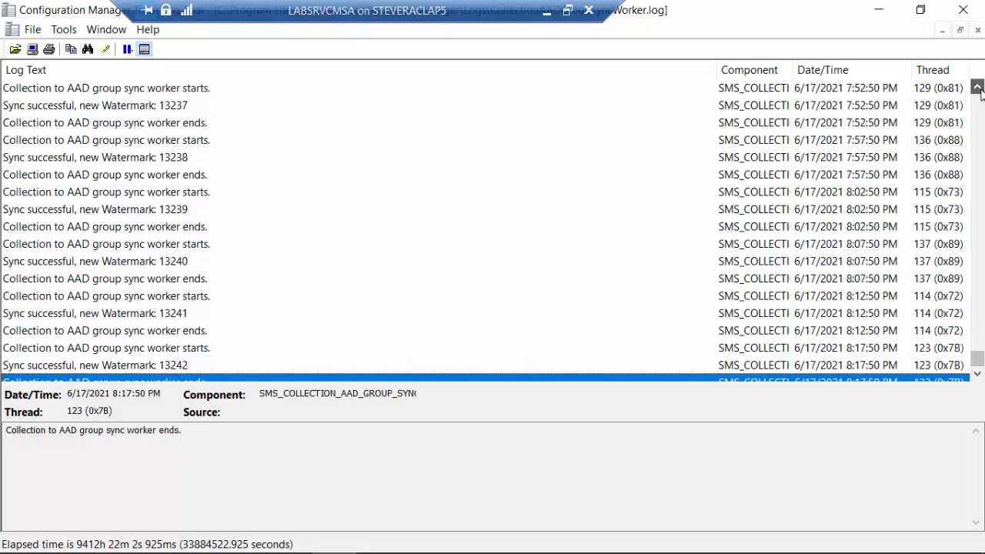
drag(978, 88, 978, 88)
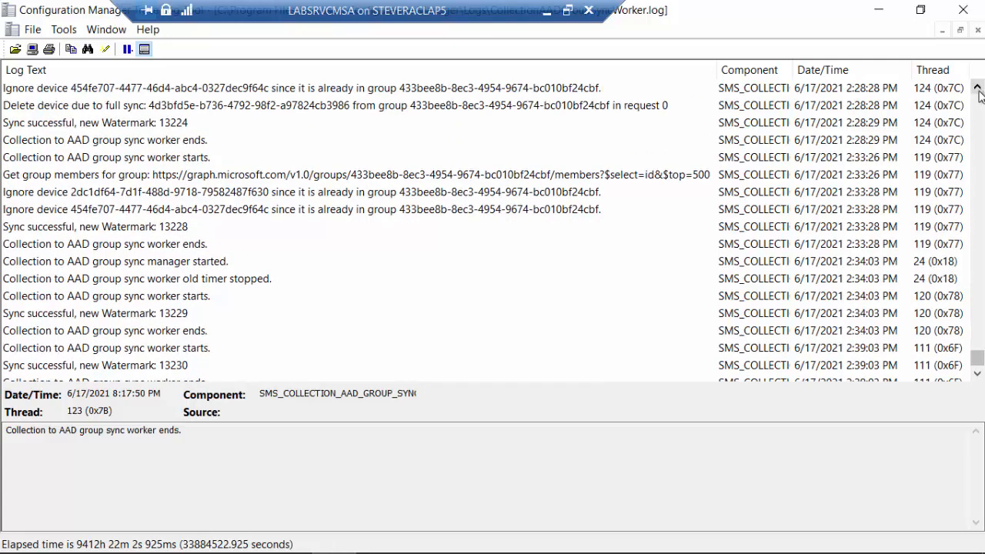
click(128, 49)
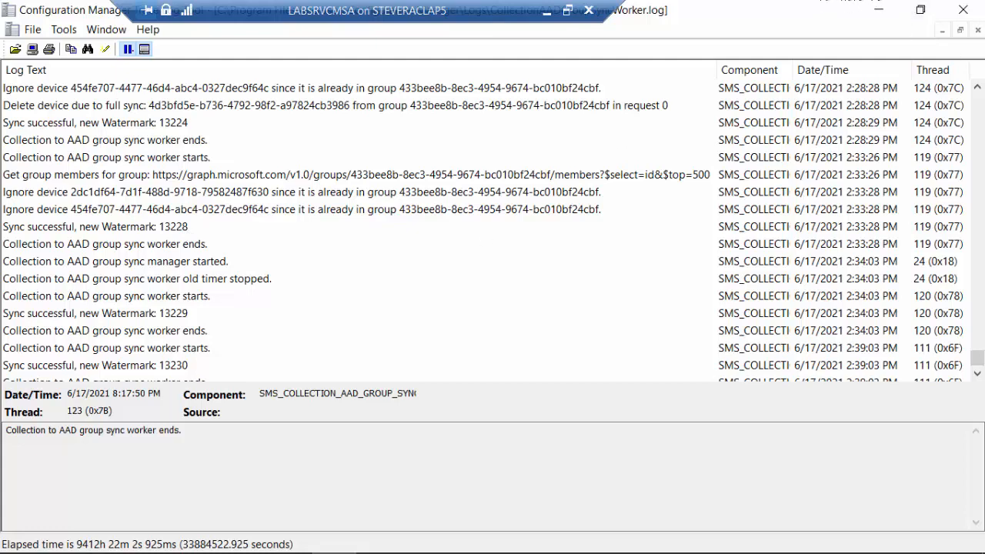
click(977, 90)
click(977, 90)
click(977, 90)
click(977, 90)
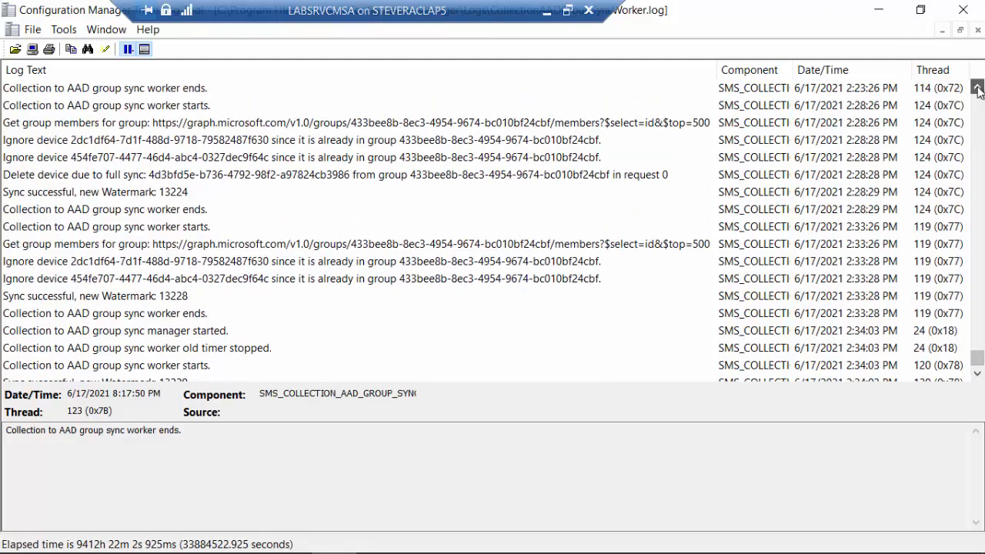
click(978, 90)
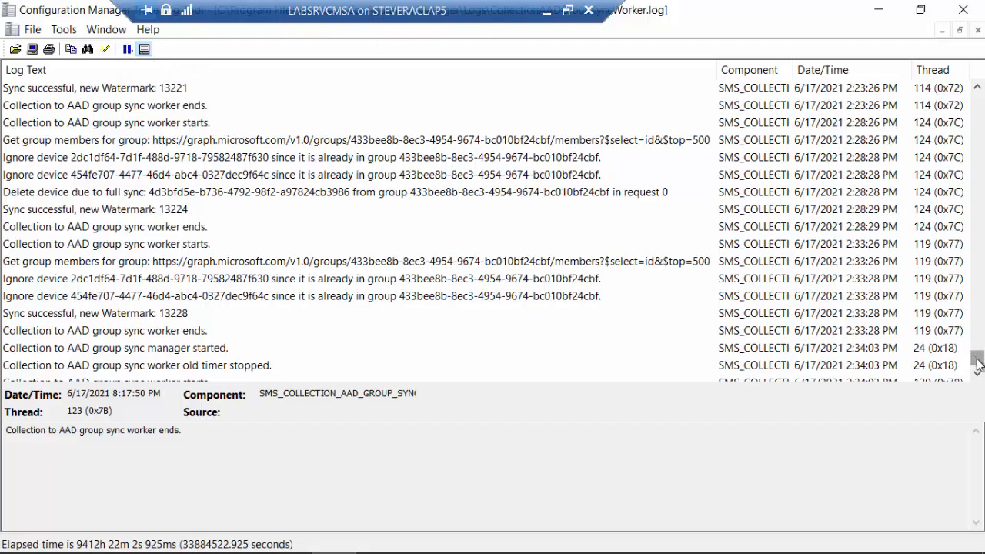
drag(979, 358, 980, 379)
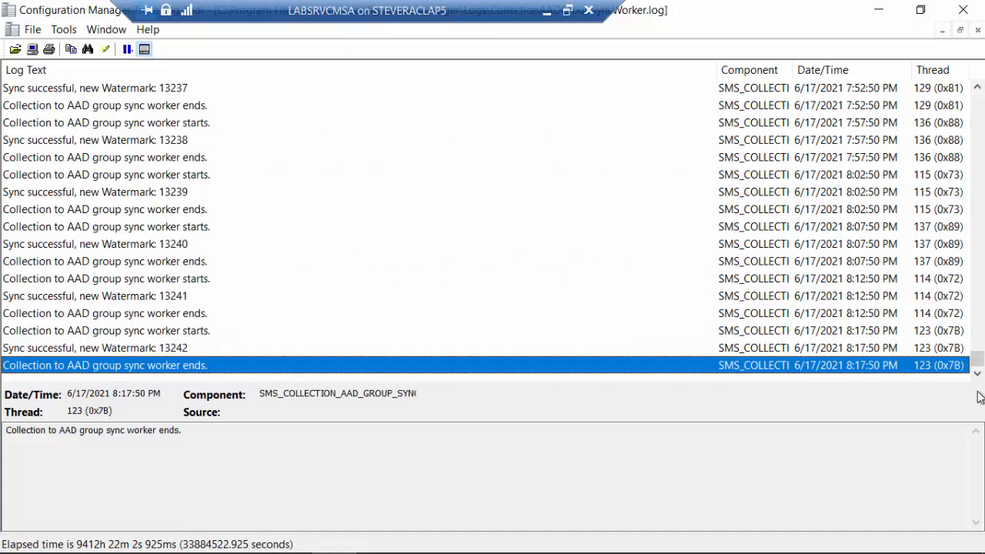
click(978, 375)
Return to the Configuration Manager console and synchronize the membership of DEMO-Collection/Group aad Sync again, confirming the full synchronization
click(878, 9)
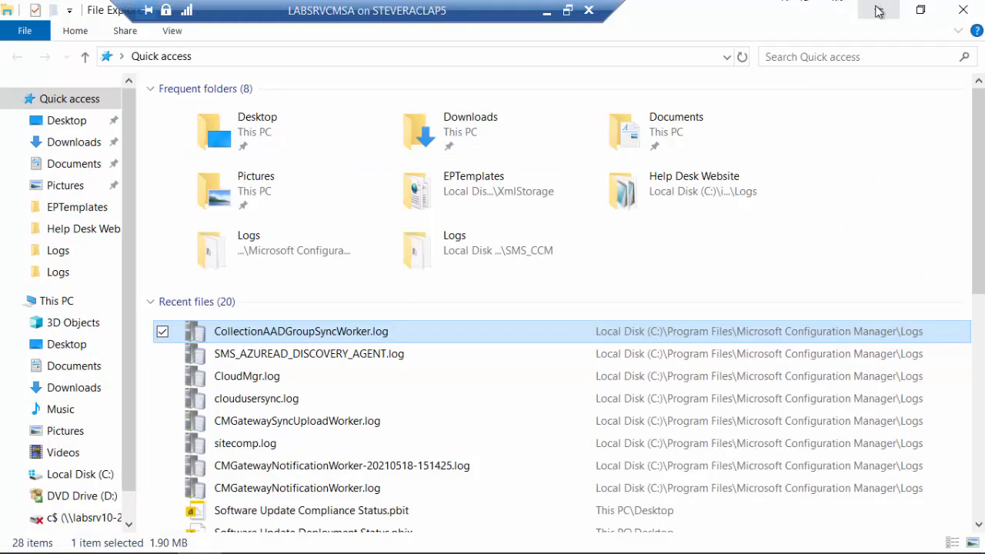
click(876, 13)
click(243, 536)
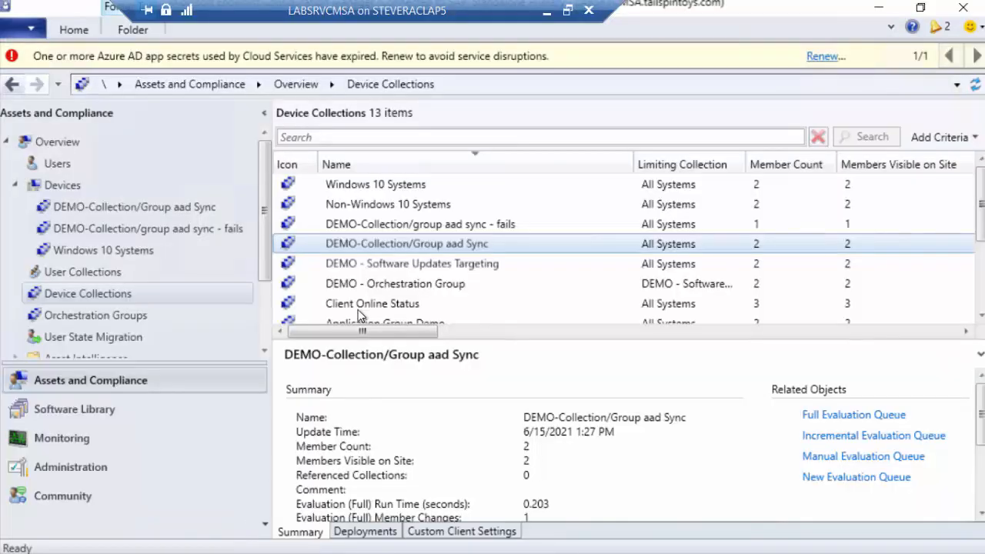
right_click(410, 246)
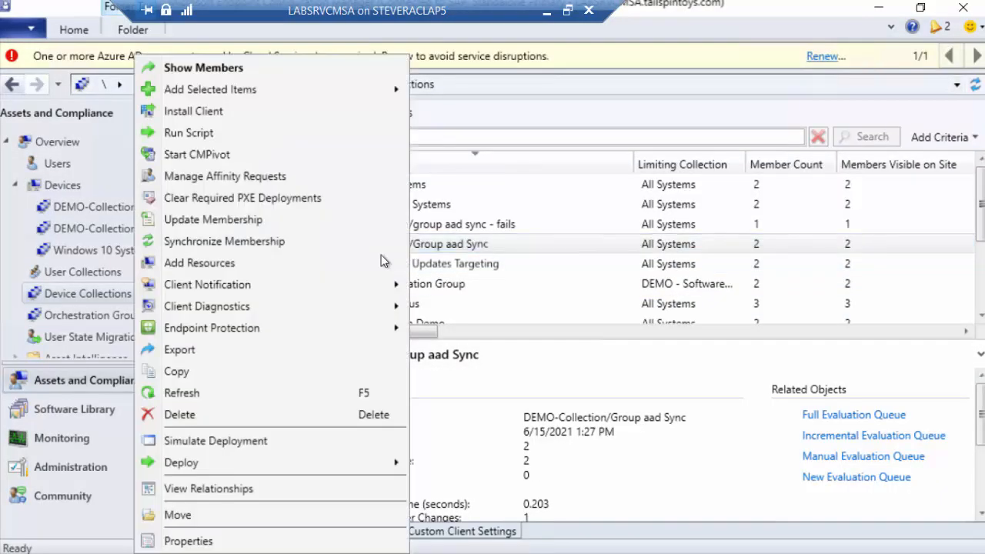
click(238, 241)
click(560, 358)
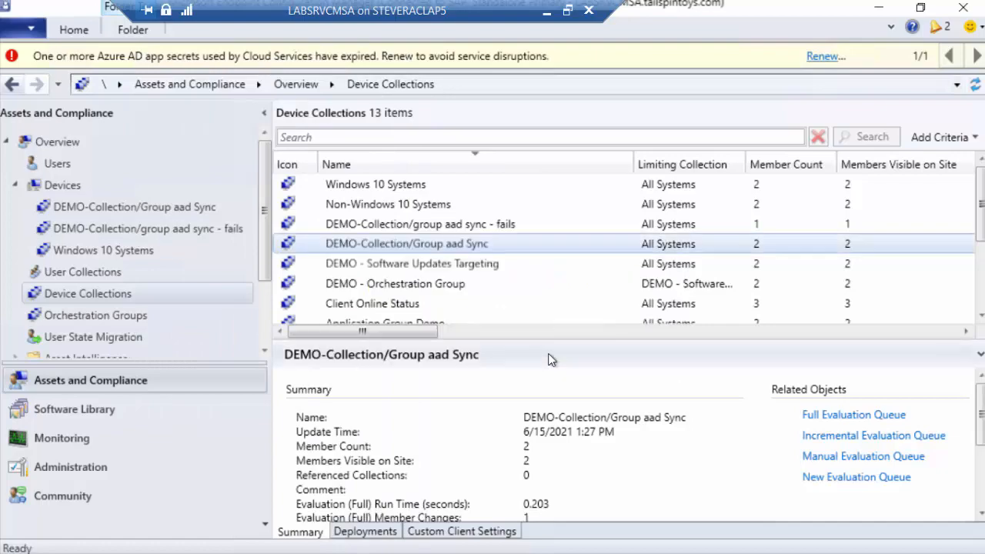
Check the open CollectionAADGroupSyncWorker.log for new synchronization entries, and minimize the log viewer
click(878, 8)
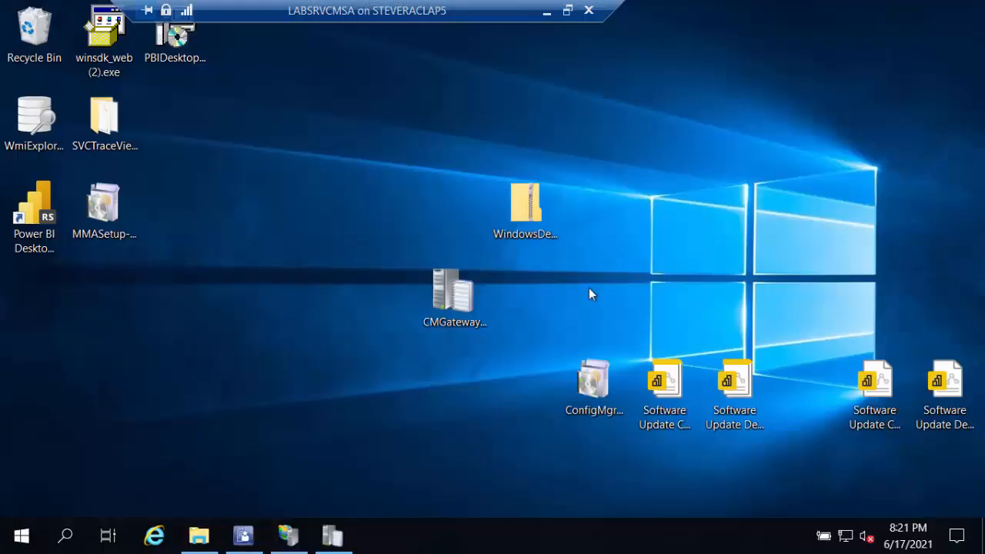
click(333, 537)
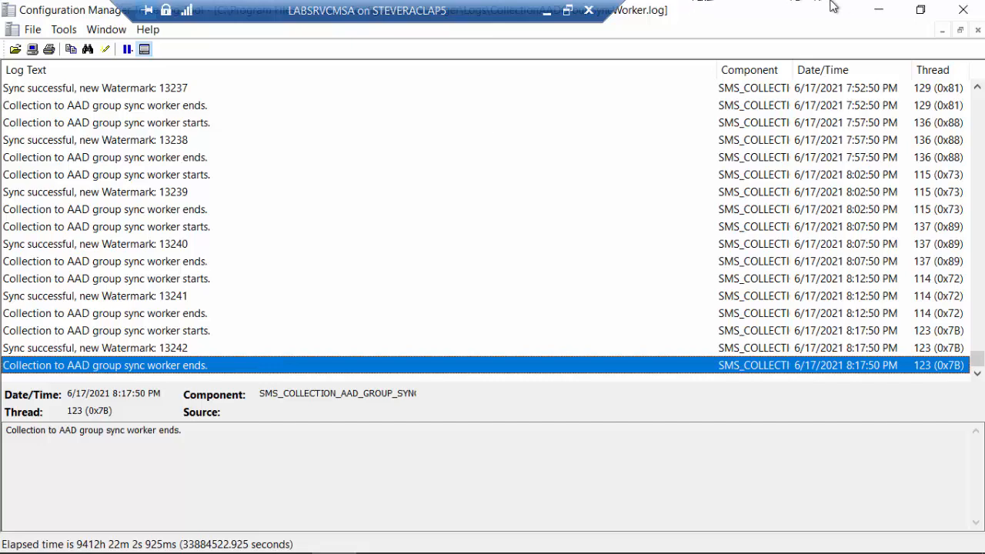
click(874, 11)
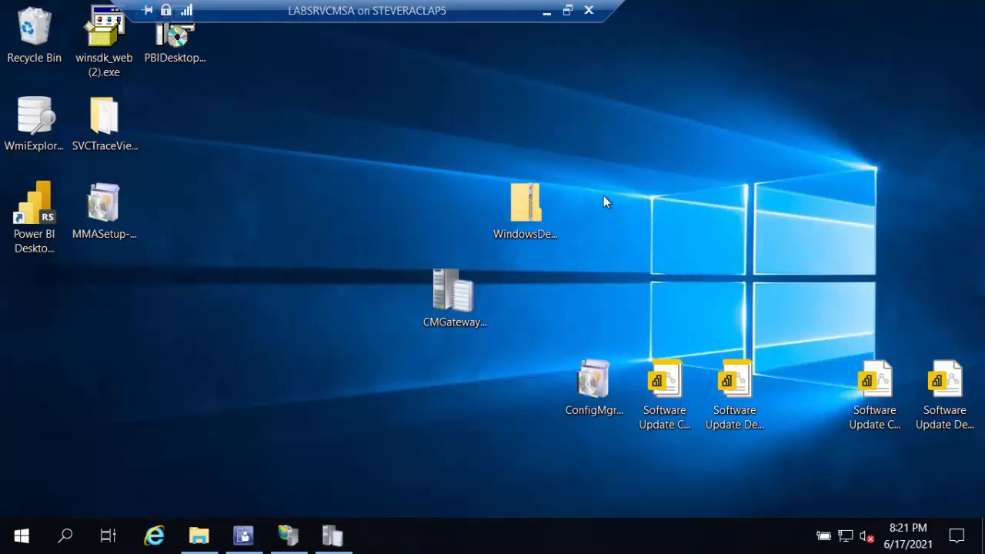
Minimize the remote session, refresh the members of DemoConfigMgrSync2 in Endpoint Manager, and minimize the browser
click(547, 14)
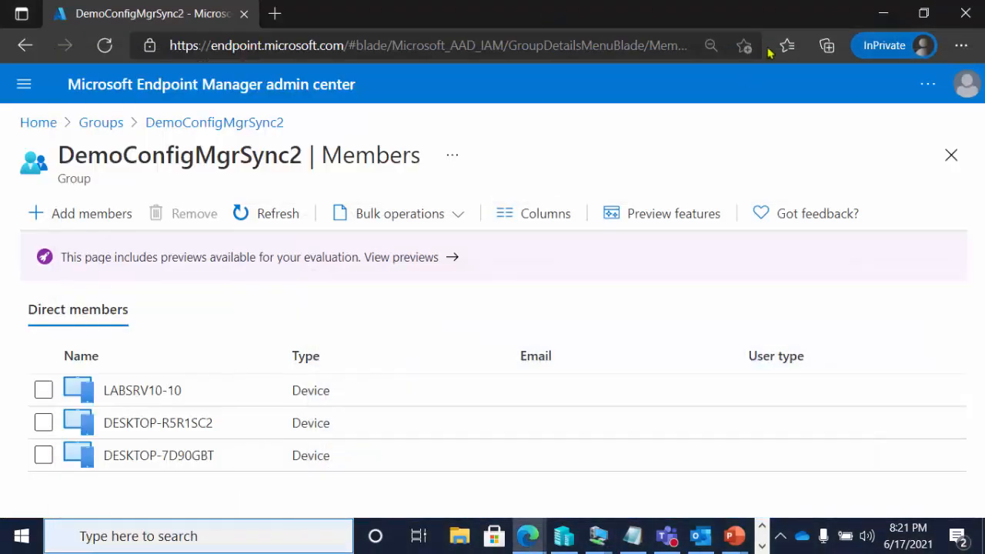
click(281, 215)
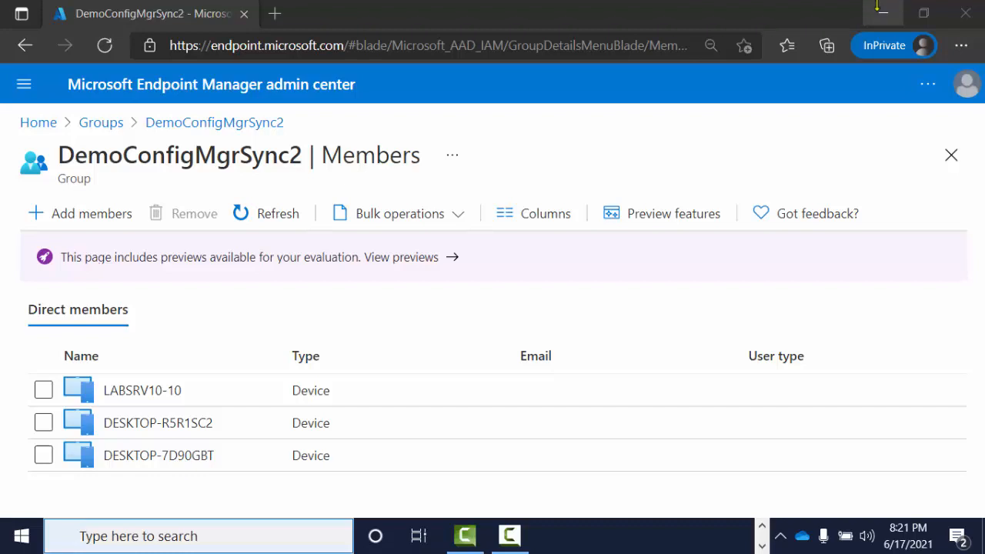
click(273, 217)
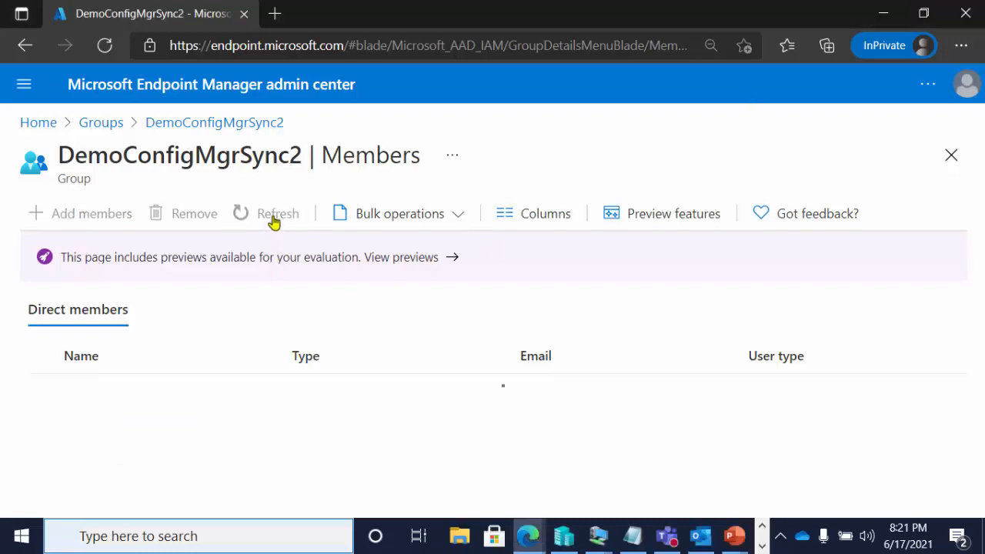
click(873, 17)
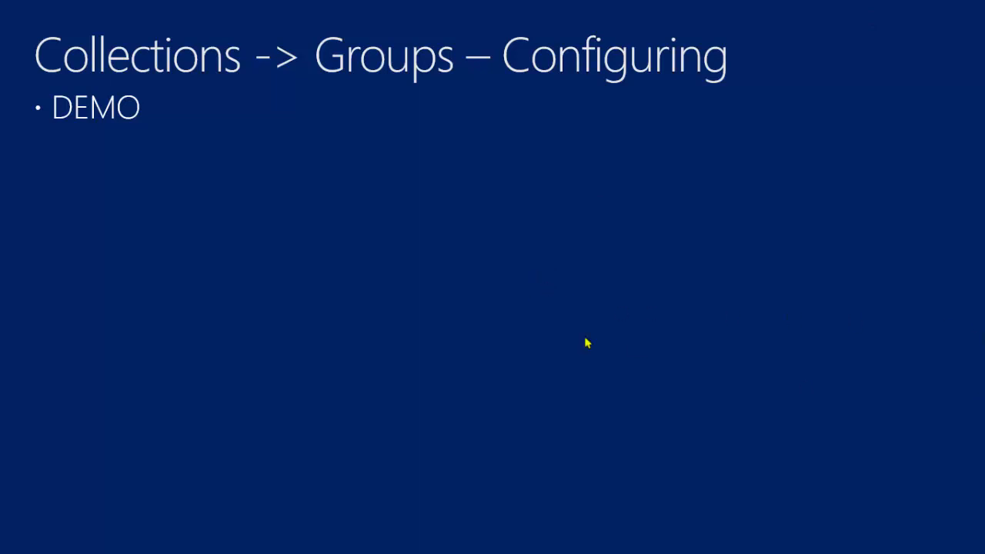
click(497, 268)
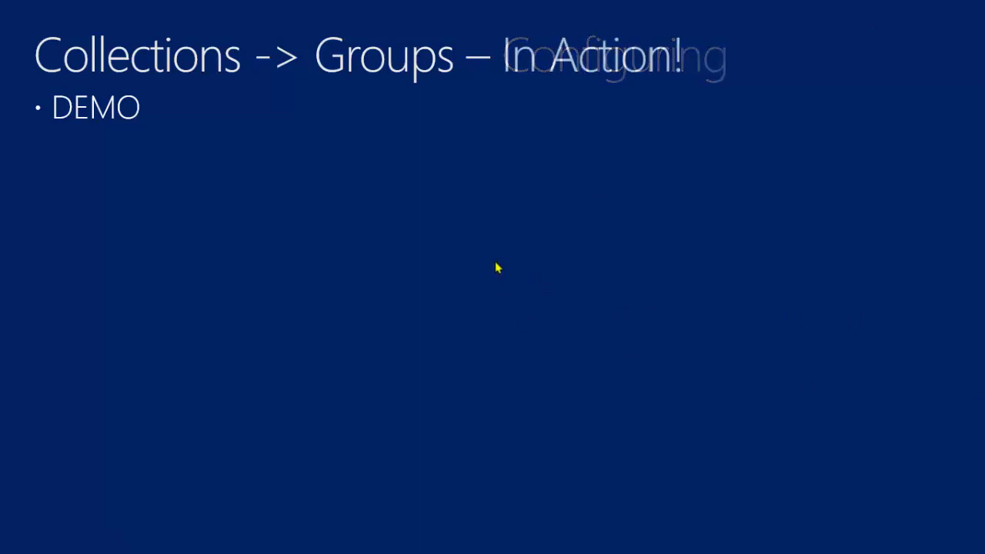
click(542, 279)
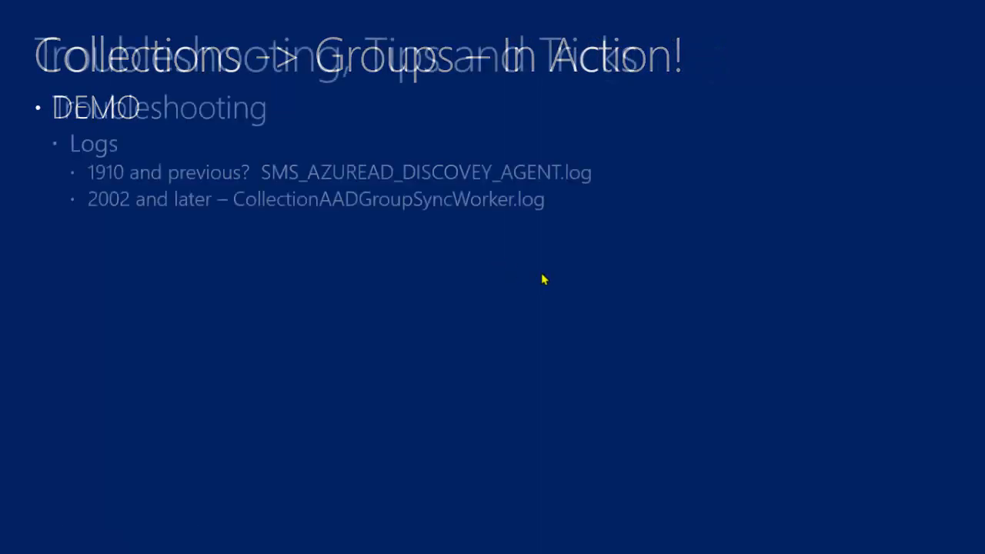
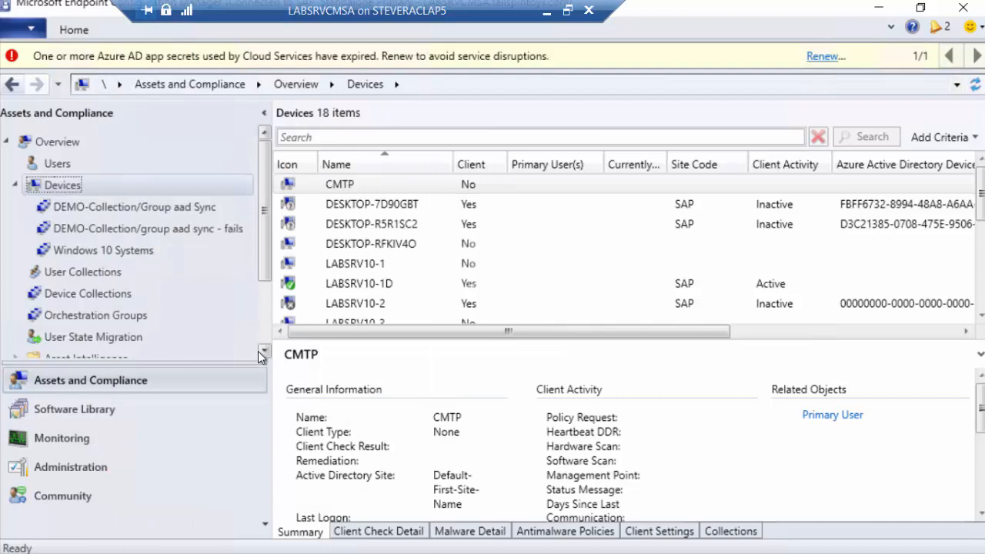
Check the summary details of the device LABSRV10-1D in the Devices list, and minimize the console
click(367, 285)
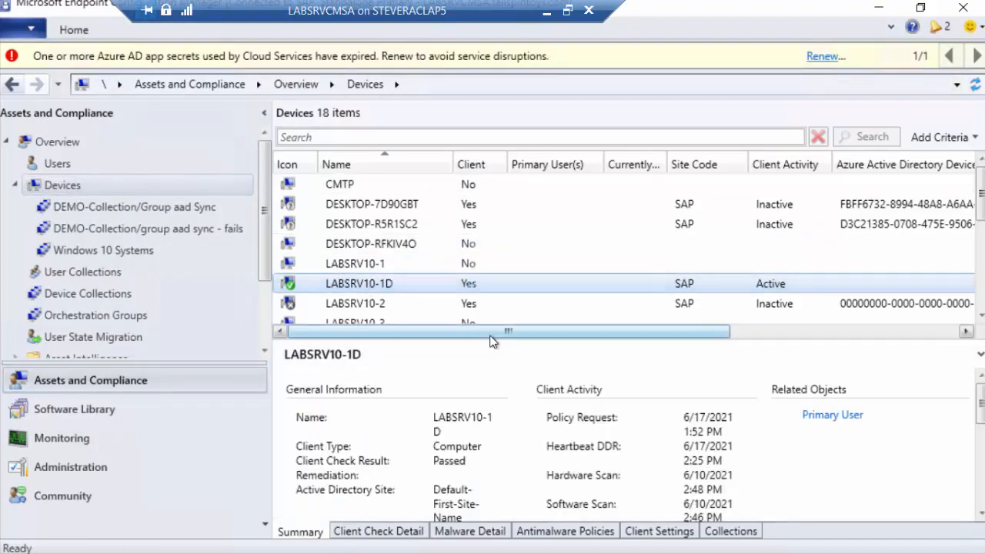
drag(489, 332, 460, 349)
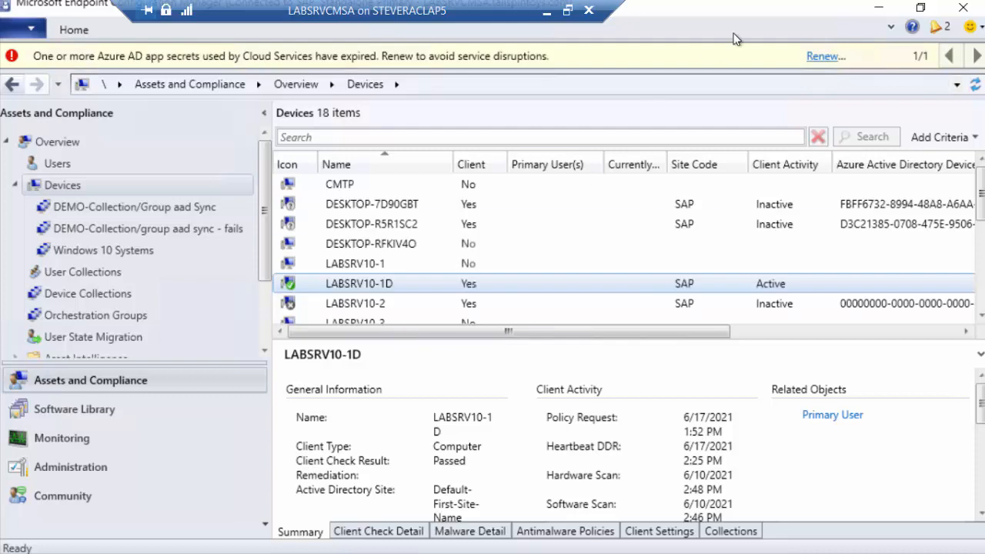
click(882, 9)
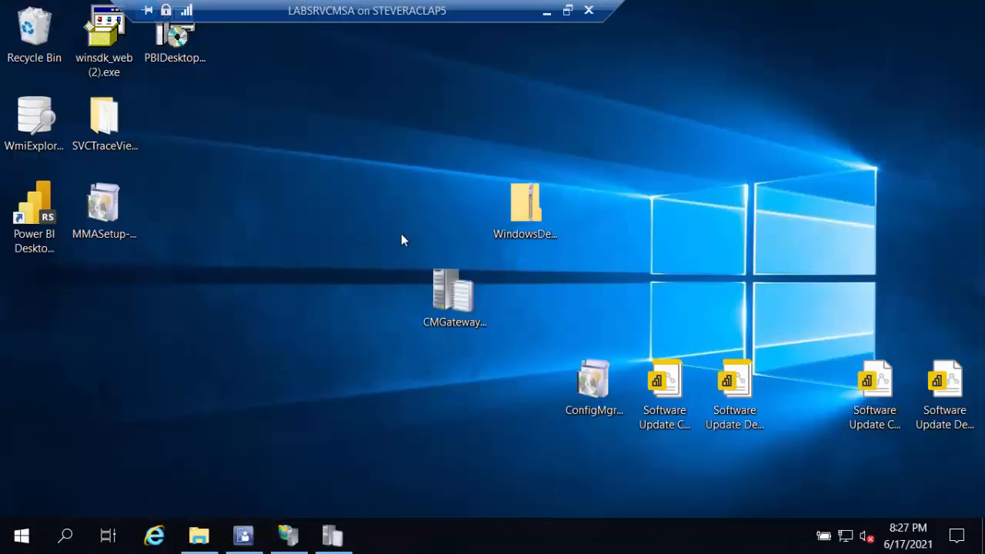
Check the newest entries in CollectionAADGroupSyncWorker.log, and minimize both the log viewer and the remote session
click(332, 535)
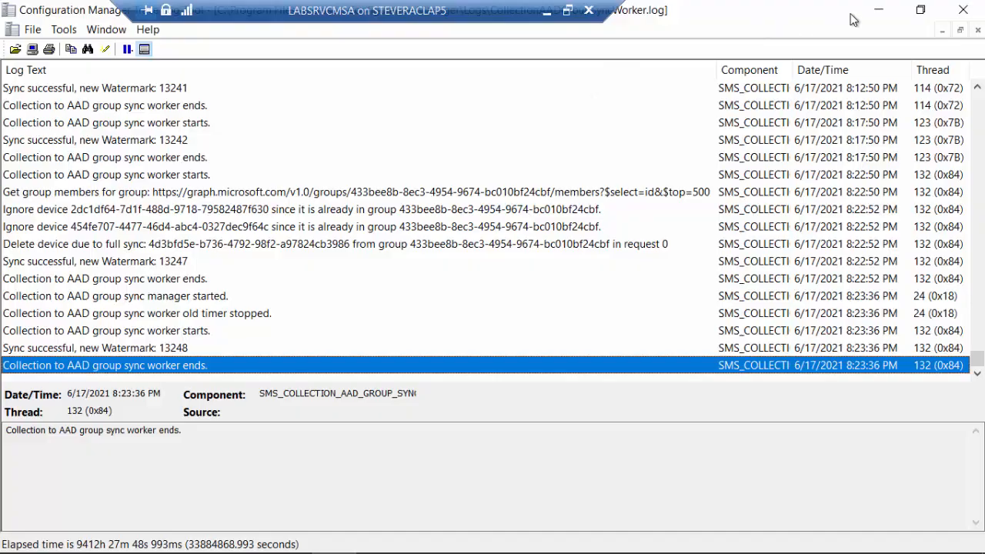
click(877, 10)
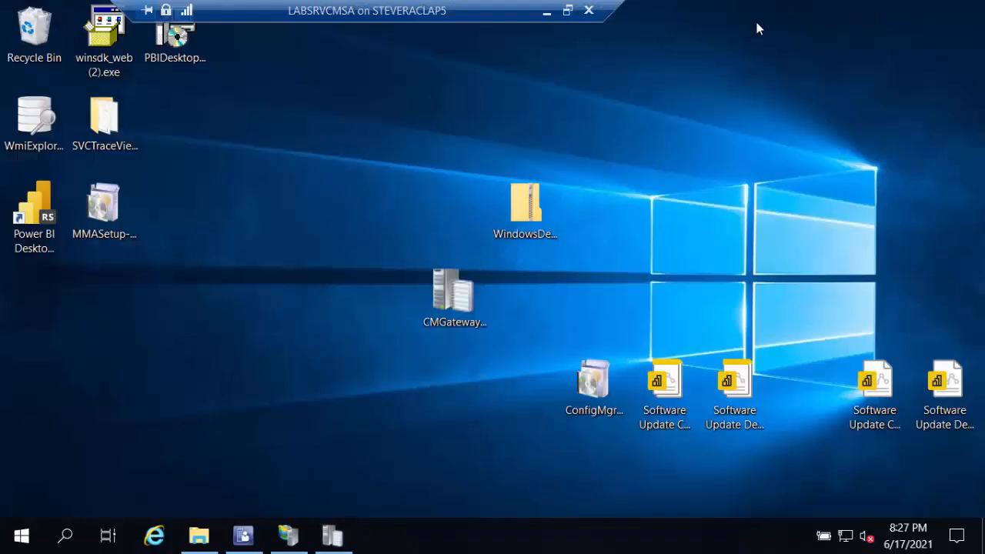
click(546, 11)
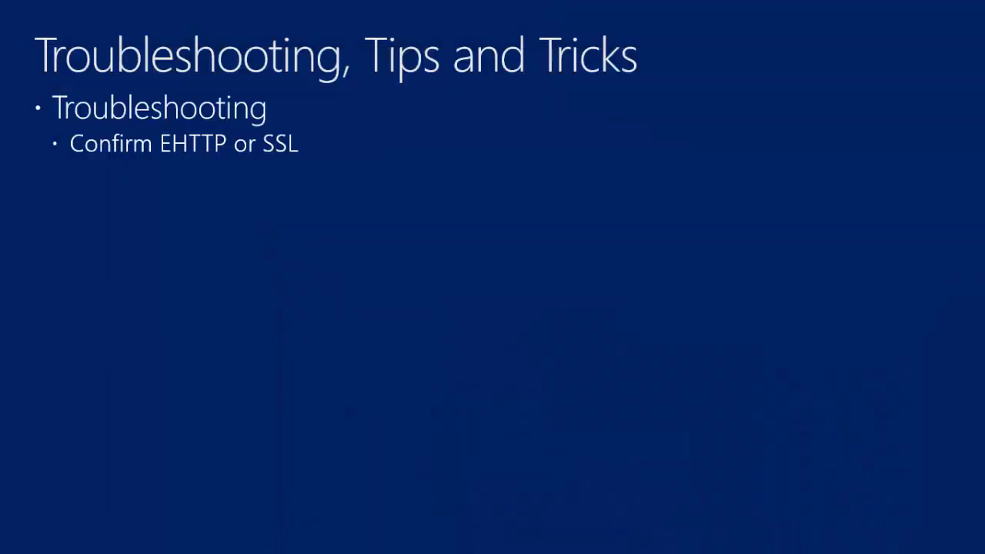
Switch to the Endpoint Manager admin center, refresh the direct members of DemoConfigMgrSync2, and close the browser
key(alt+Tab)
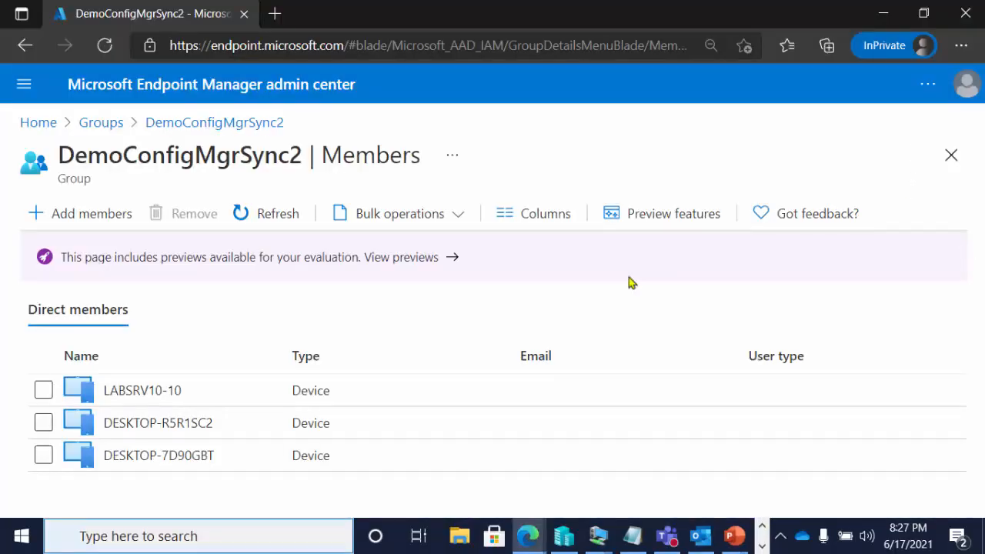
click(271, 214)
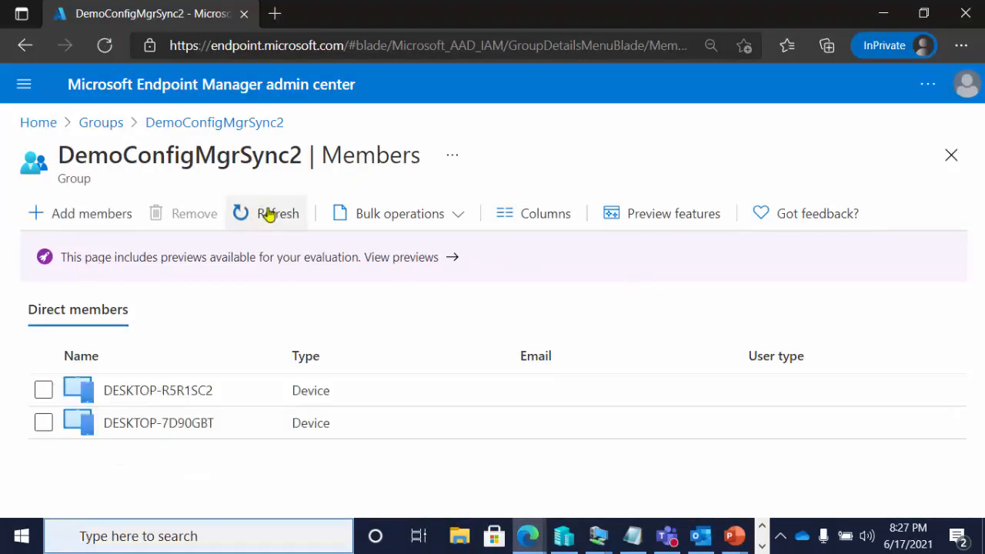
click(954, 22)
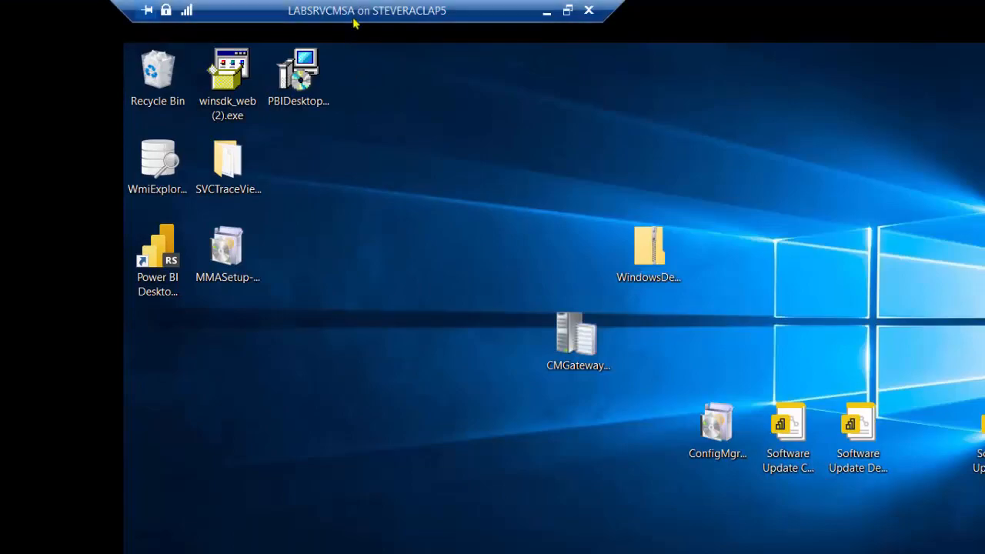
Return to the Configuration Manager console in the remote session and review the SAP - Standalone Primary site's Communication Security properties, cancelling without changes
double_click(354, 20)
double_click(376, 64)
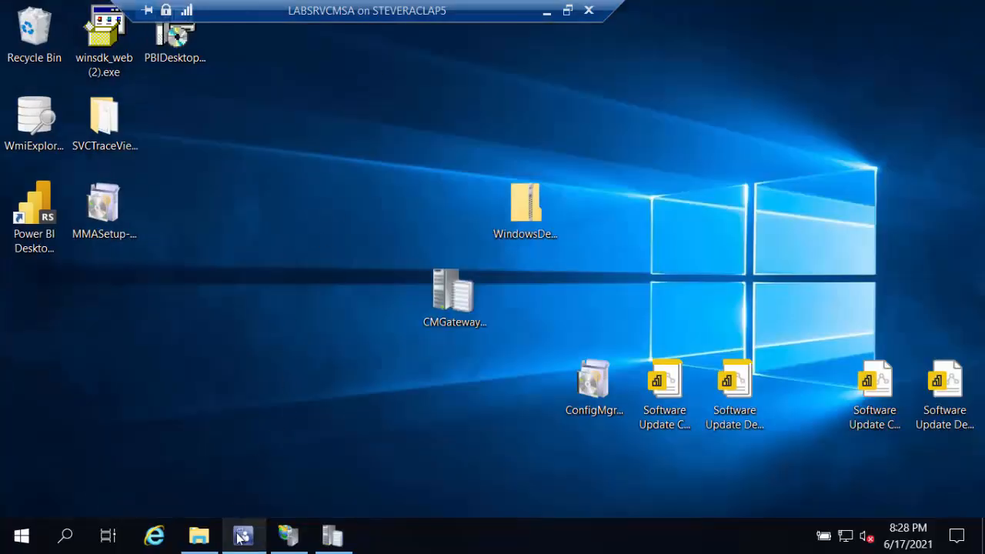
click(235, 534)
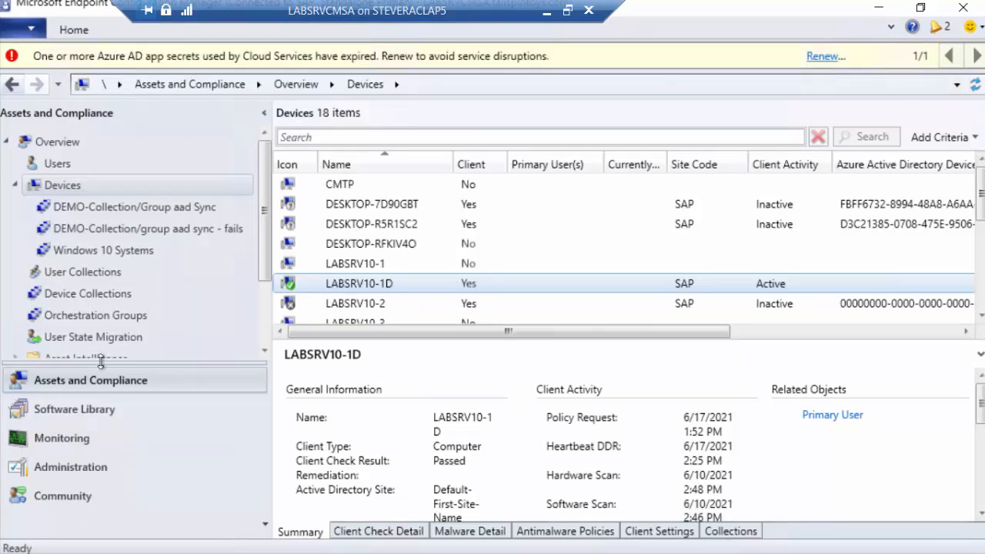
click(136, 472)
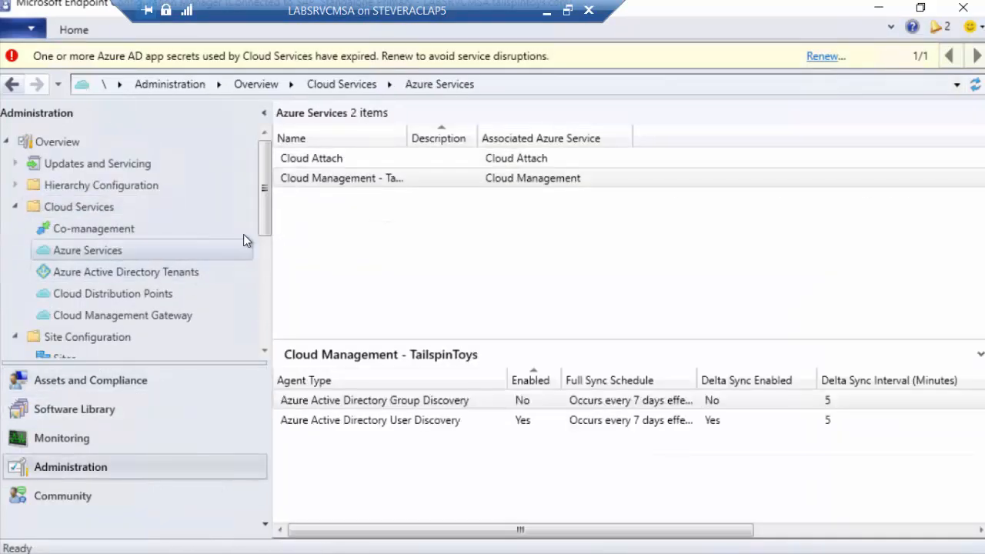
click(97, 354)
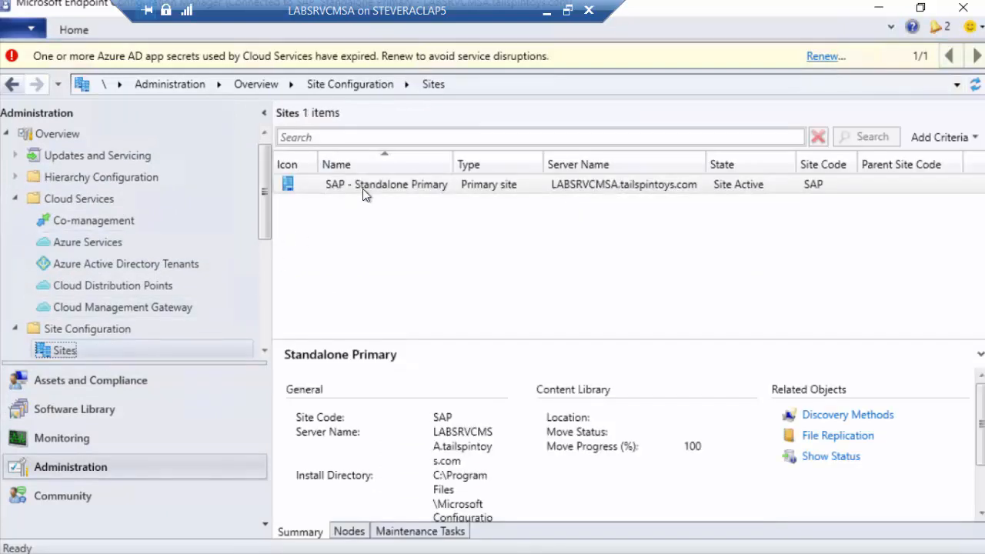
right_click(363, 187)
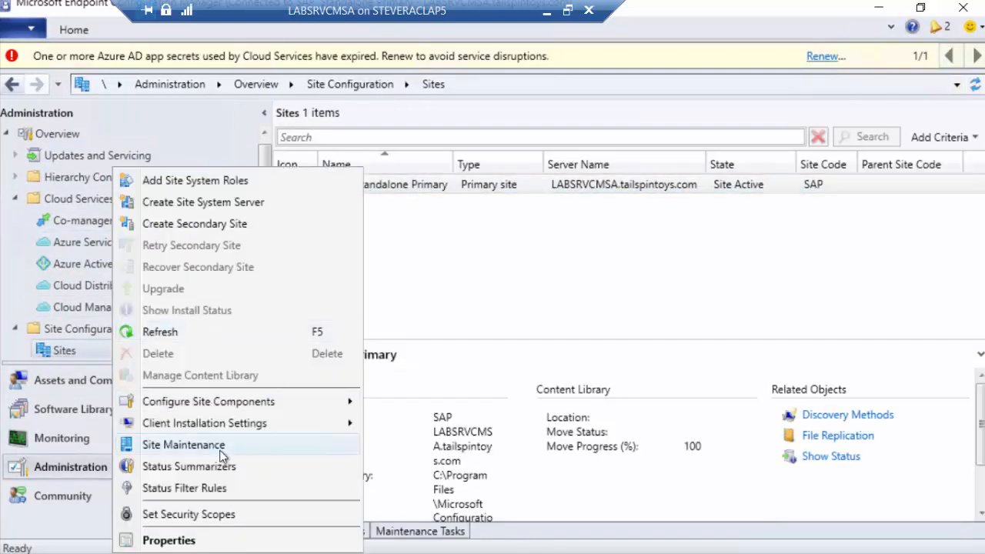
click(220, 542)
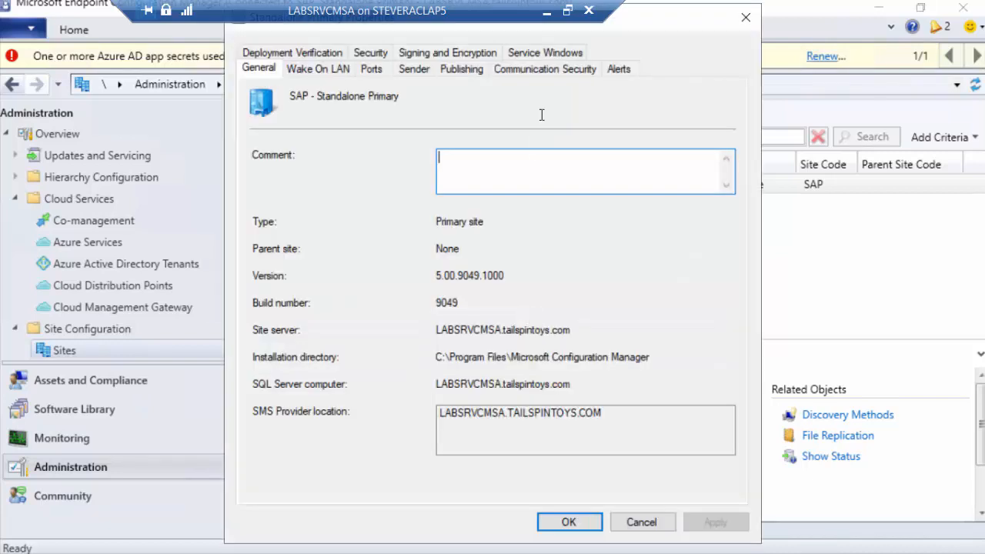
click(538, 69)
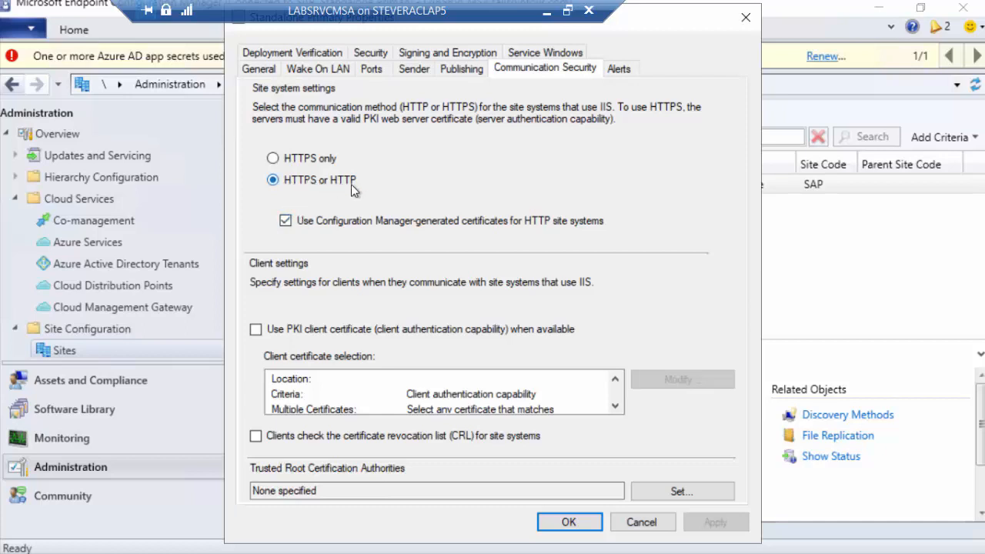
click(660, 523)
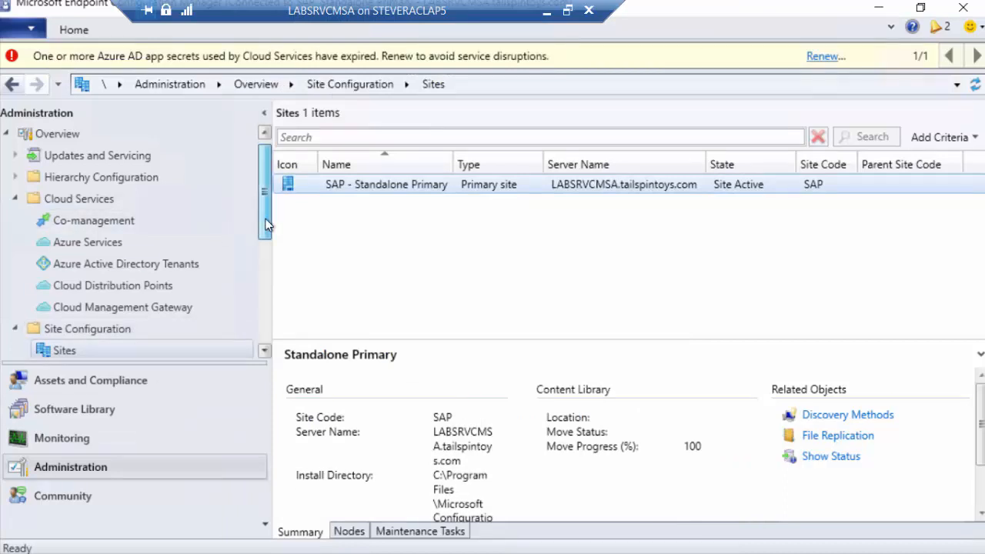
Review the client connection settings of the management point role on the LABSRVCMSA primary site server, cancel the properties, and minimize the console
drag(270, 220, 270, 237)
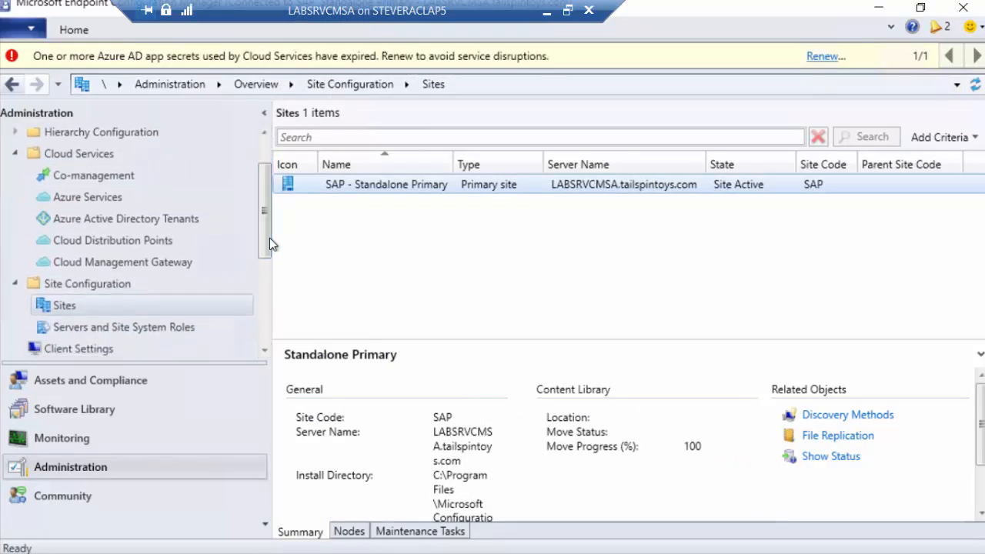
click(171, 330)
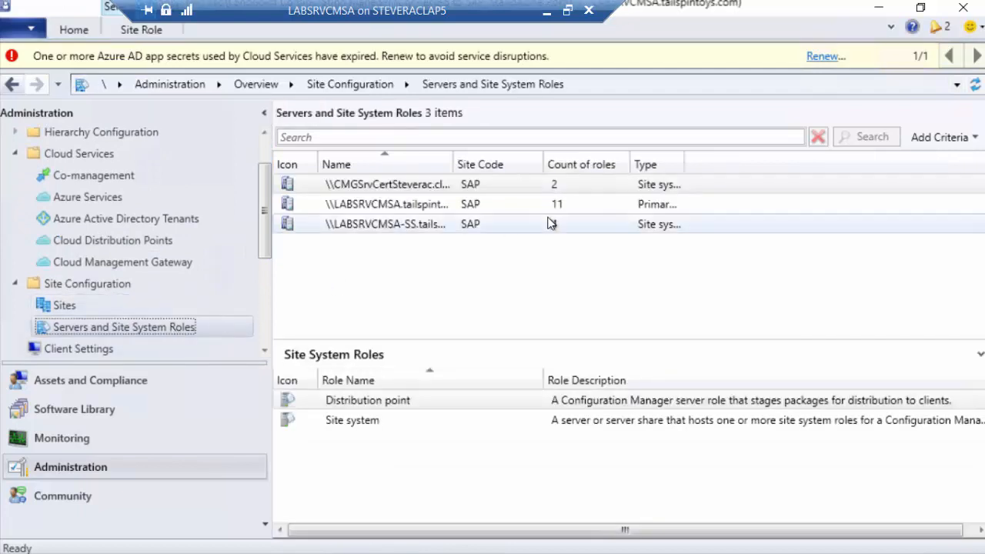
click(497, 211)
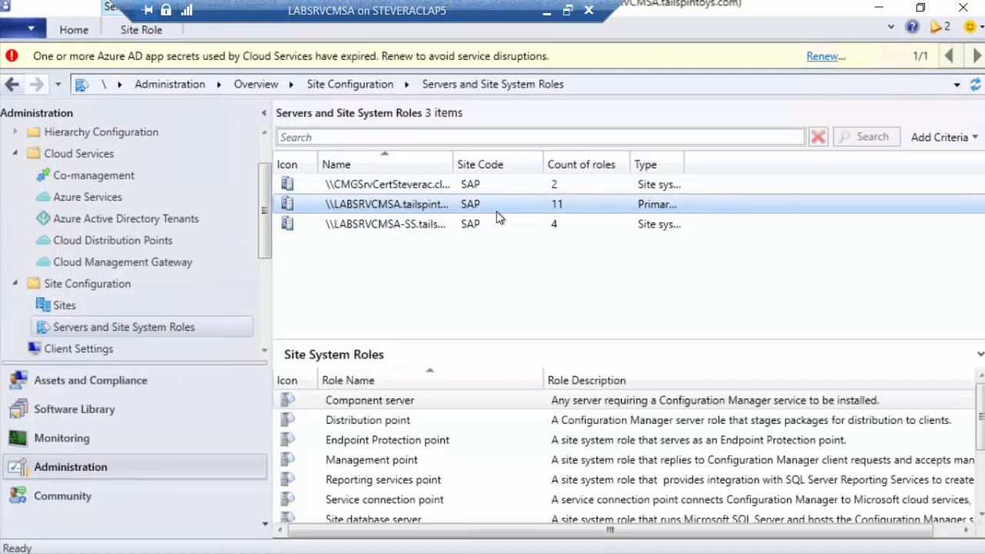
click(398, 460)
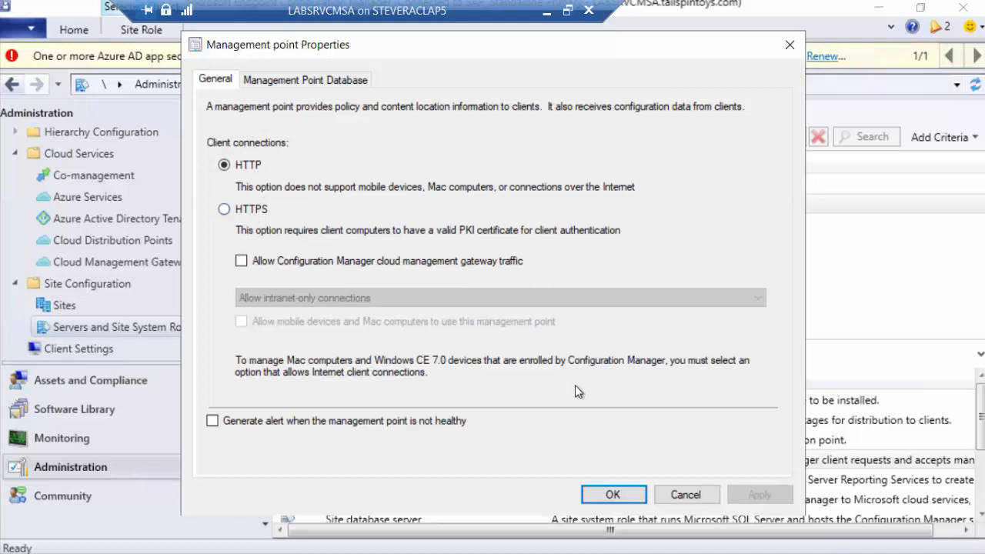
click(678, 496)
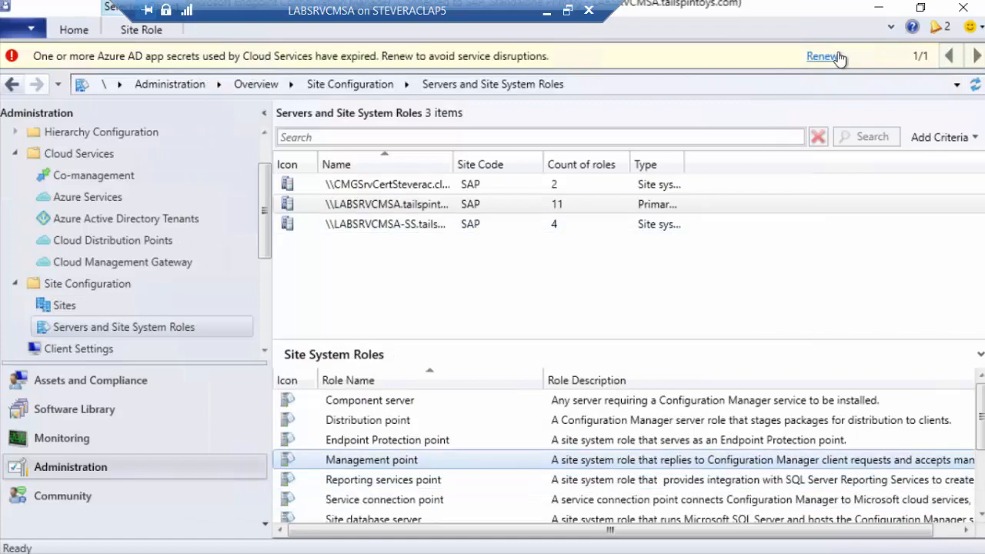
click(876, 11)
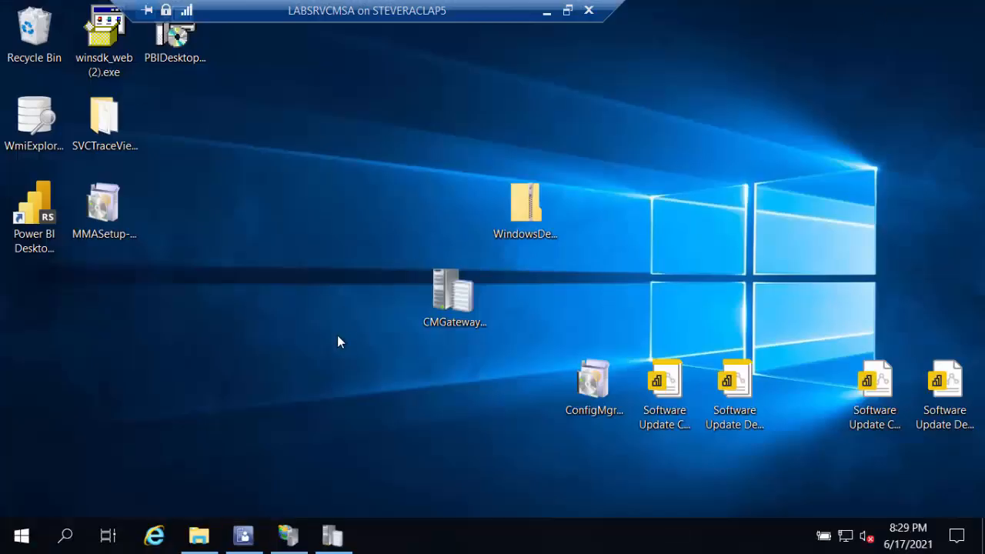
Switch to IIS Manager and inspect the SSL certificate in the Default Web Site's https binding, cancel without changes, and minimize IIS Manager
click(289, 536)
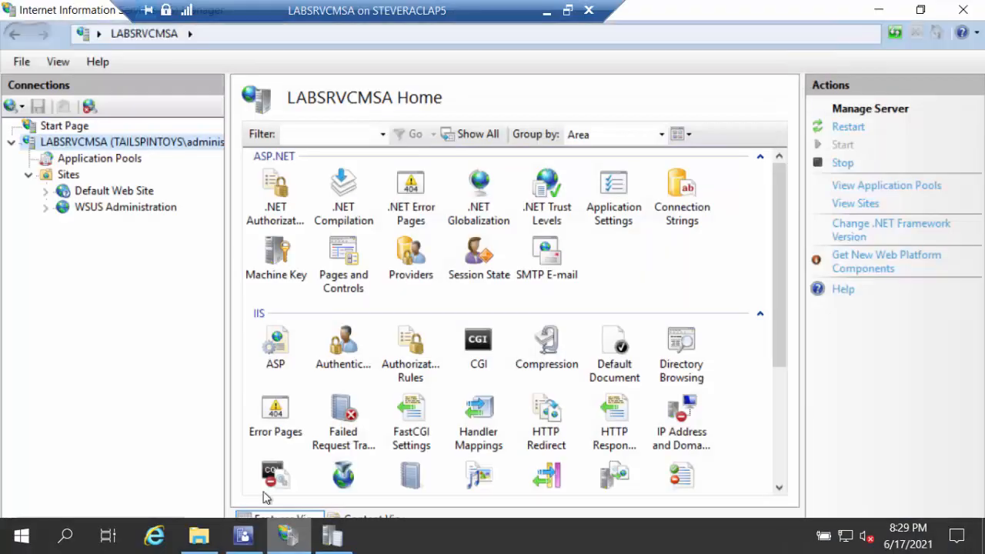
right_click(100, 194)
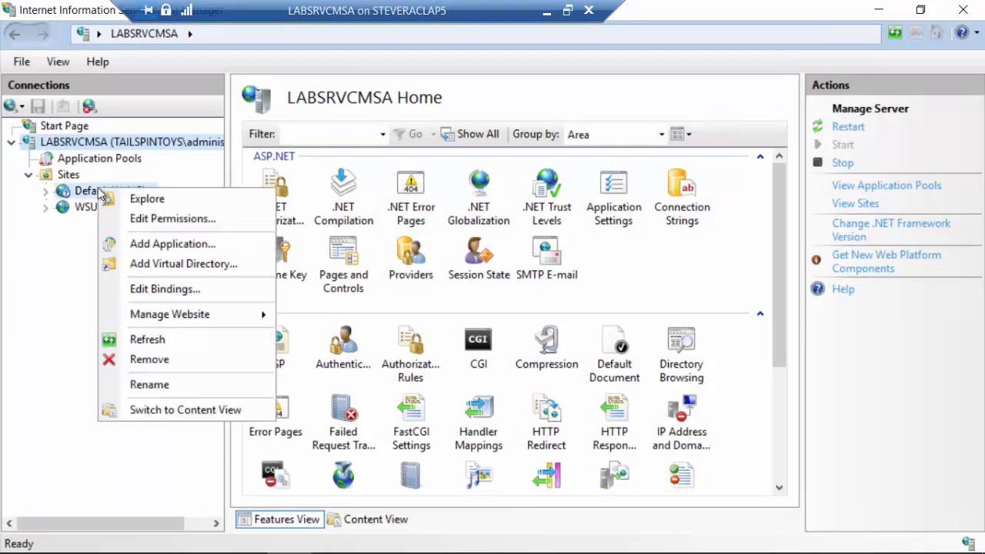
click(224, 301)
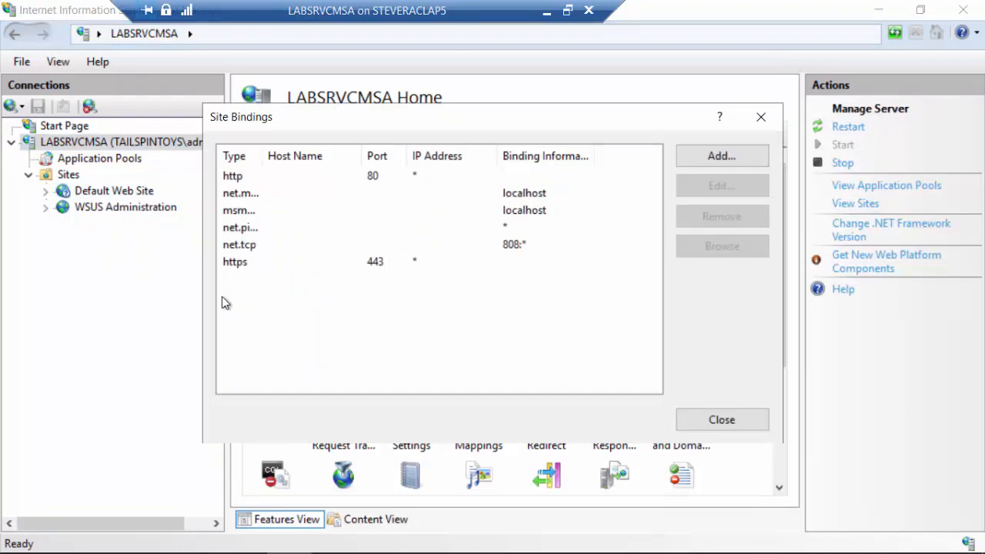
click(281, 270)
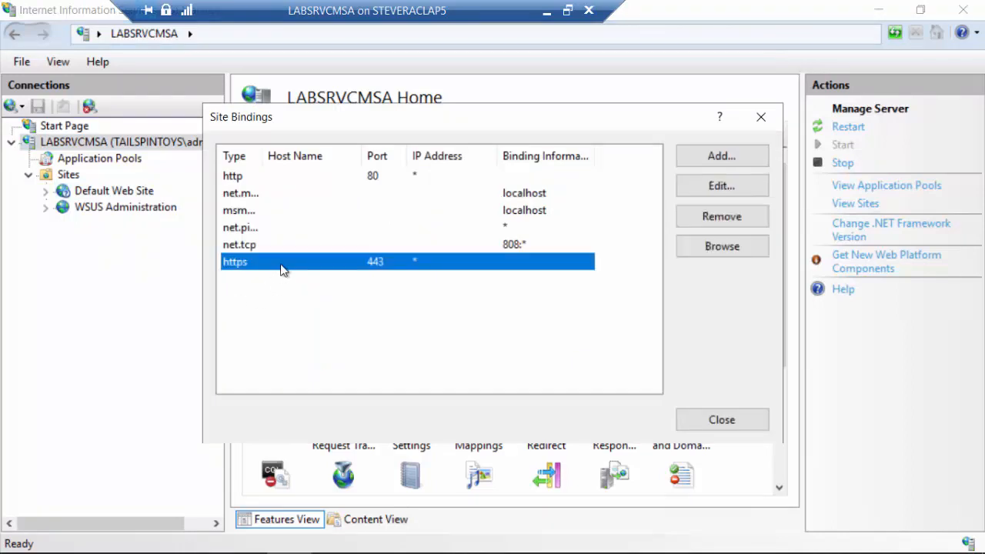
click(694, 184)
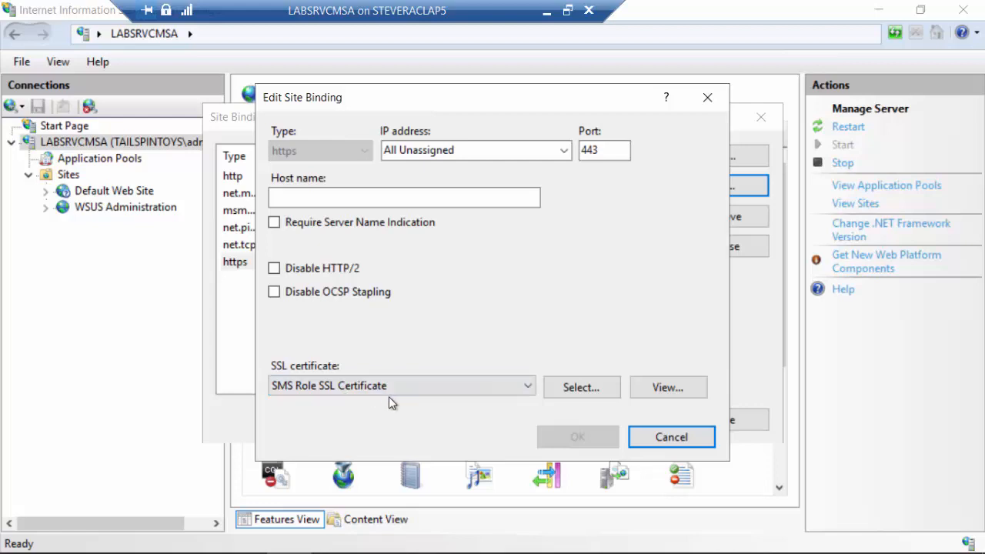
click(692, 443)
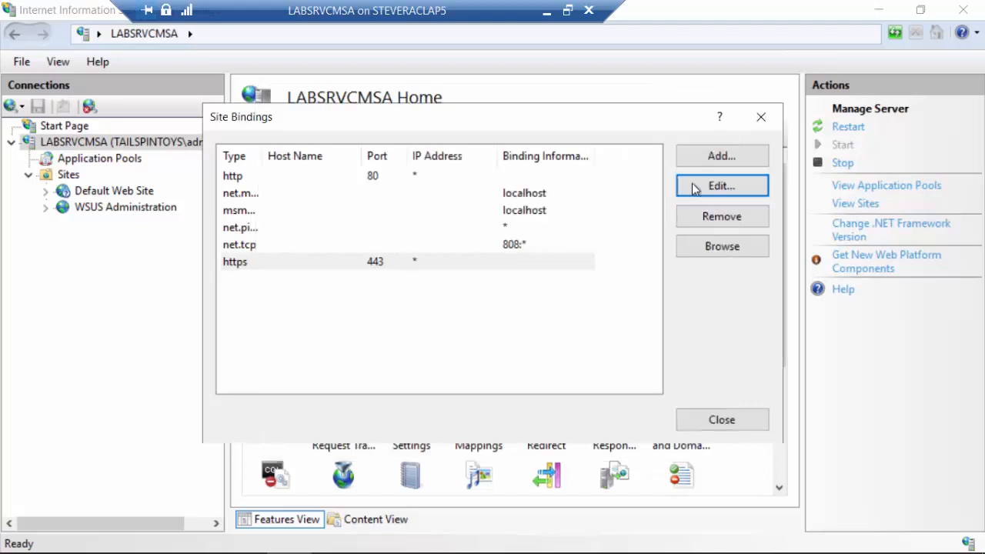
click(777, 106)
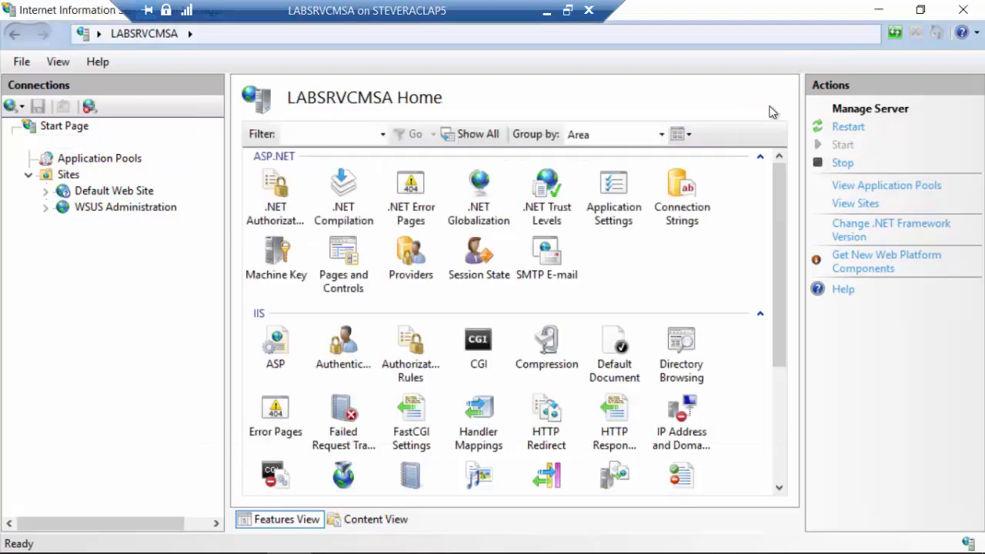
click(881, 9)
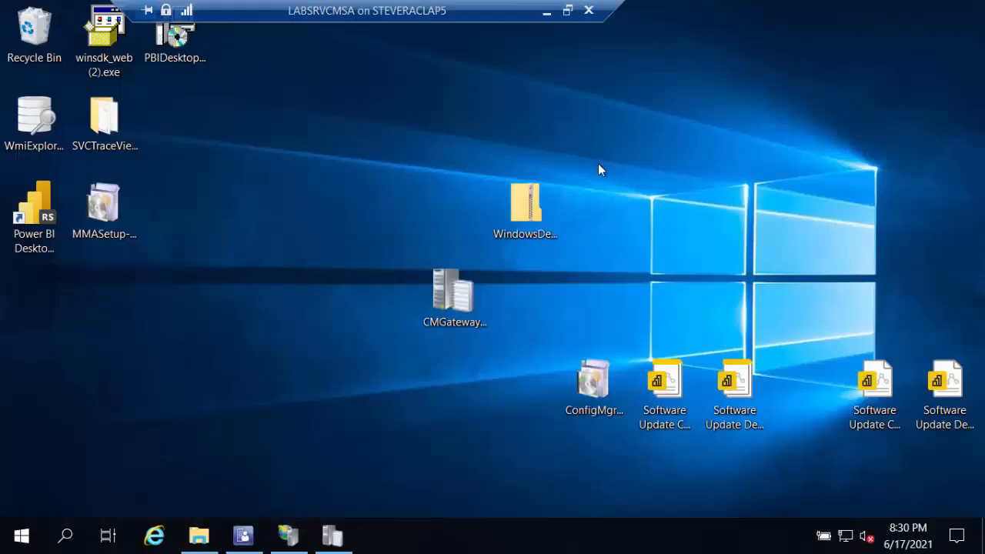
Return to the Configuration Manager console, examine the Cloud Services rules in Management Insights, including the one on devices not uploaded, and minimize the remote session
click(244, 537)
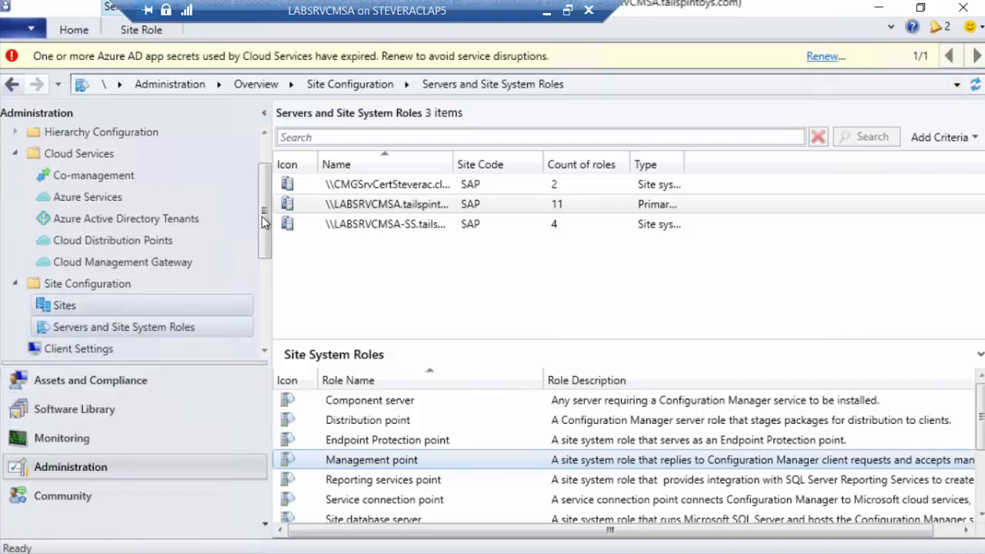
scroll(273, 271, down, 3)
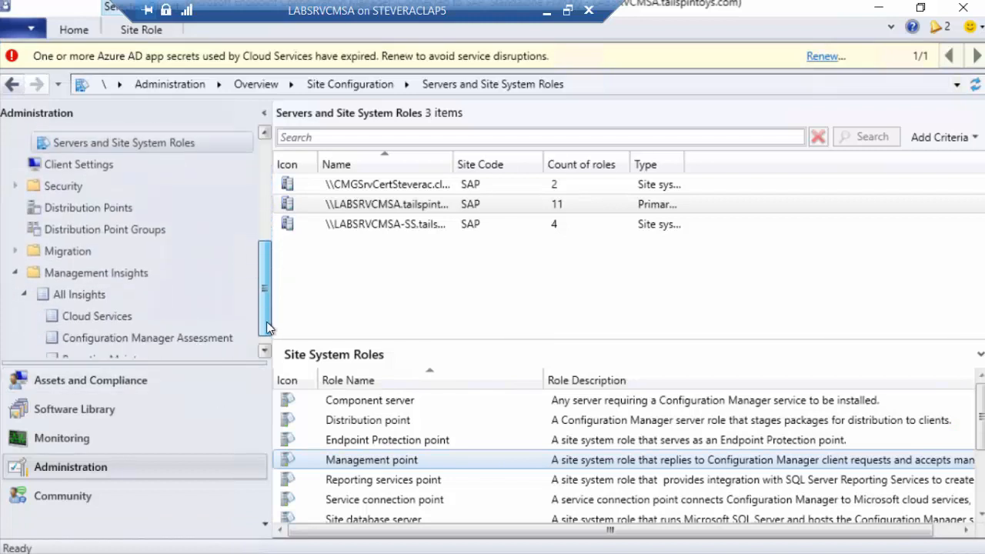
click(73, 280)
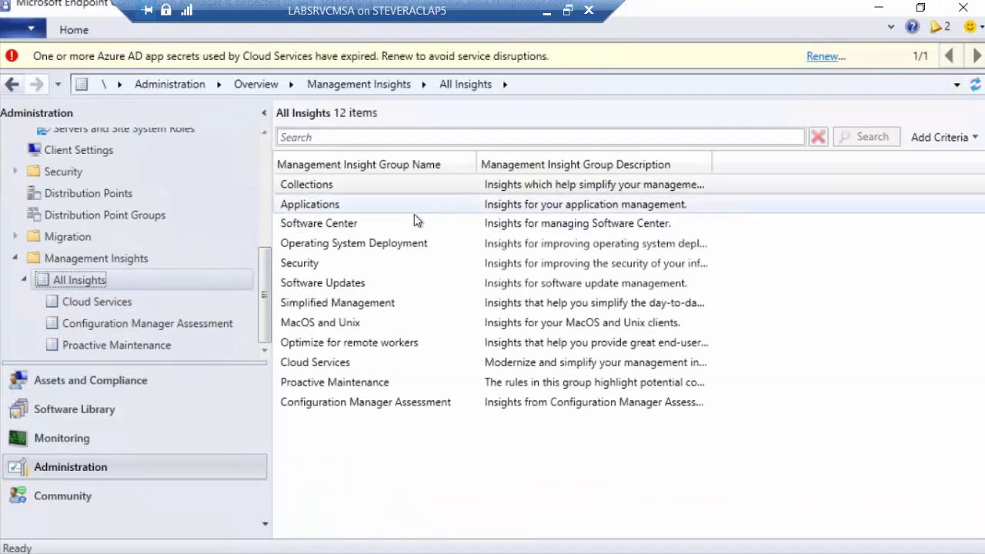
right_click(363, 365)
click(338, 379)
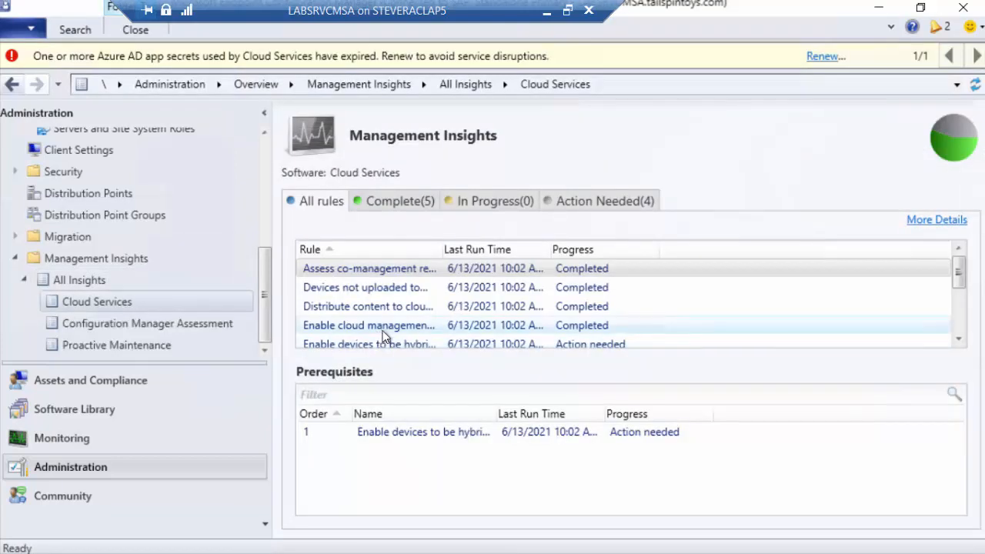
click(397, 288)
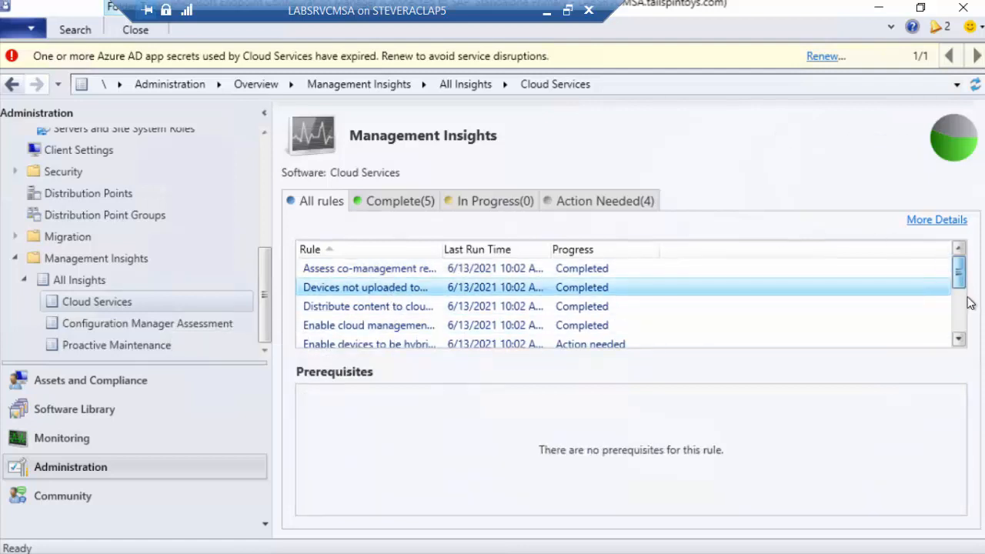
drag(962, 282, 972, 325)
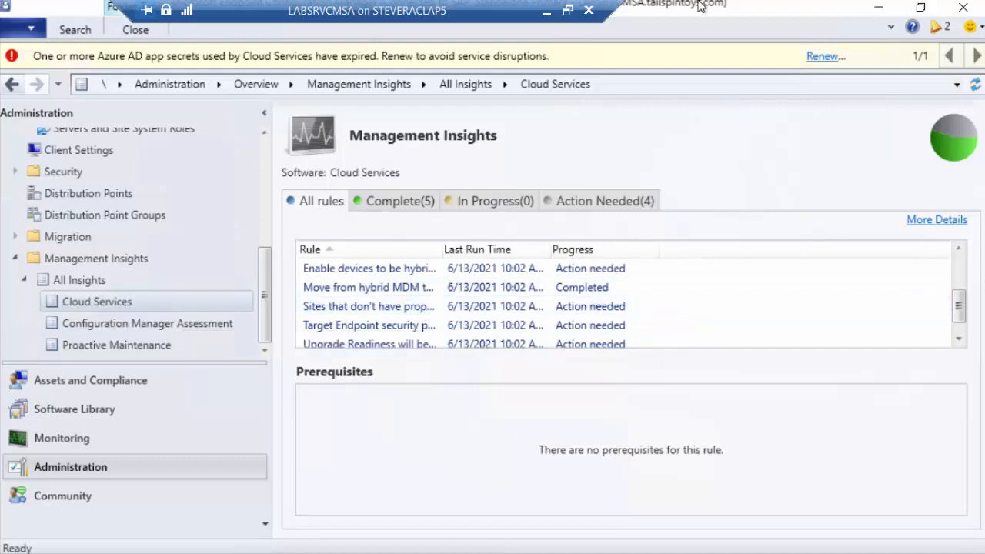
click(542, 16)
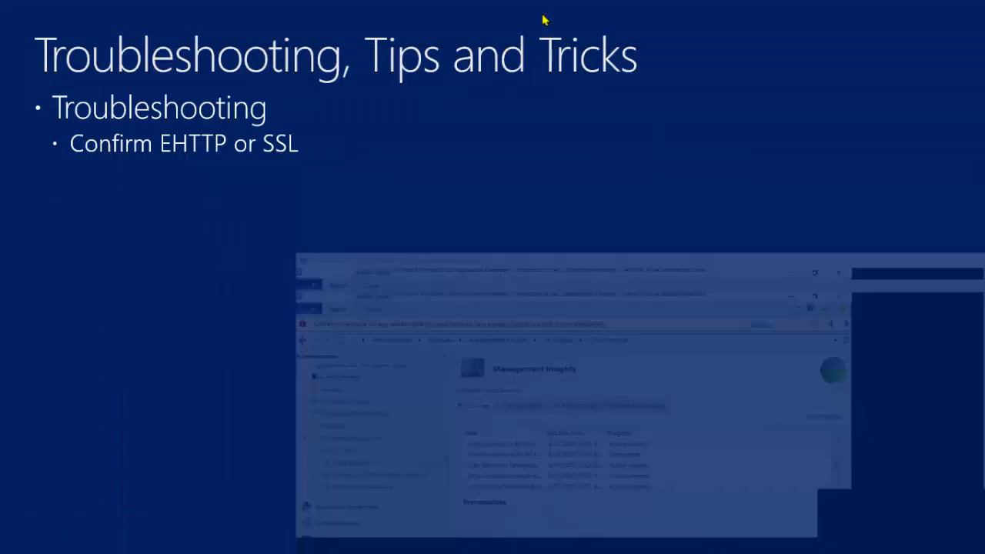
click(367, 283)
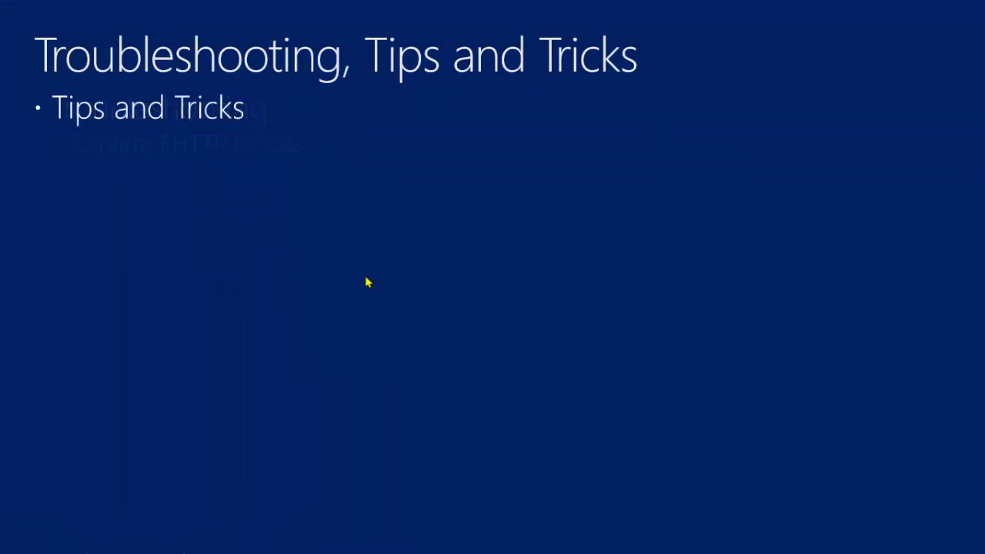